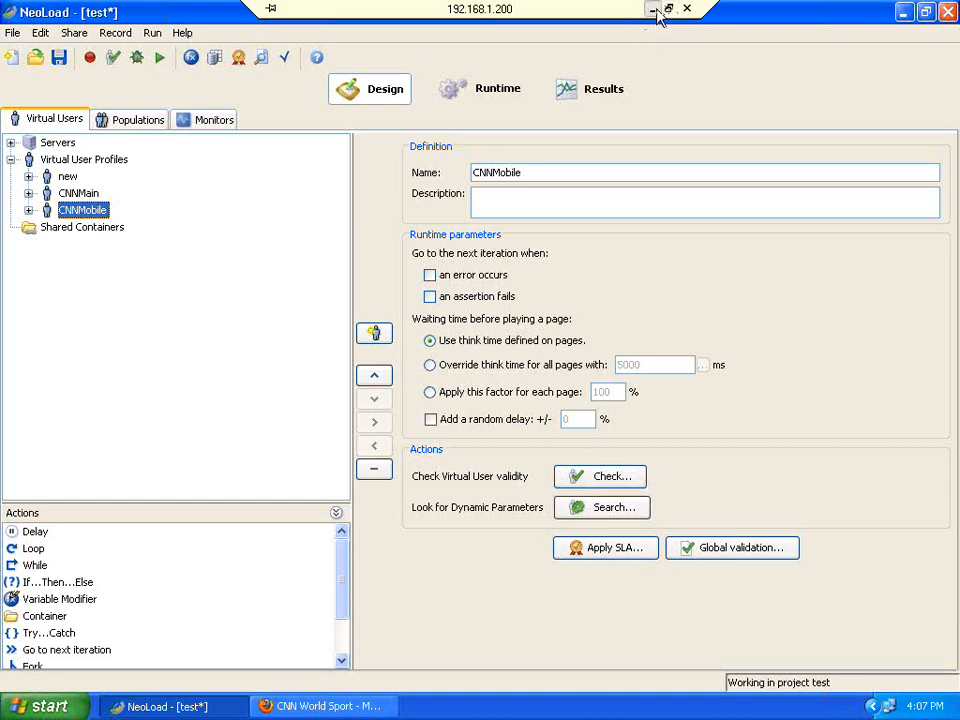
# Minimize the remote NeoLoad session and bring the loadtest-mobile.txt note to the front.
pyautogui.click(652, 8)
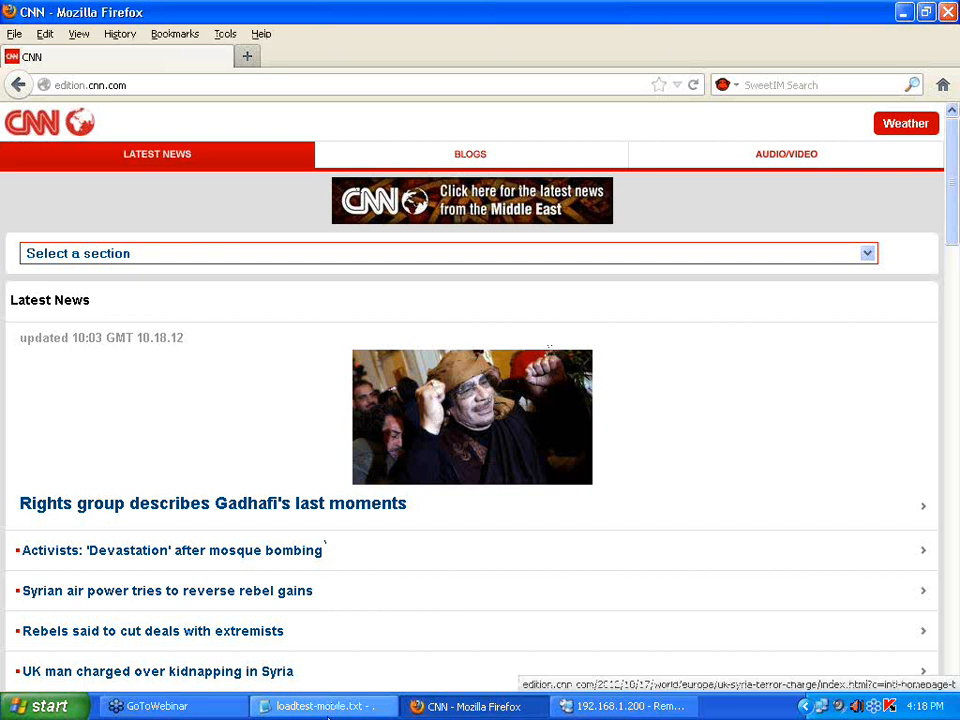
pyautogui.hotkey('alt', 'Tab')
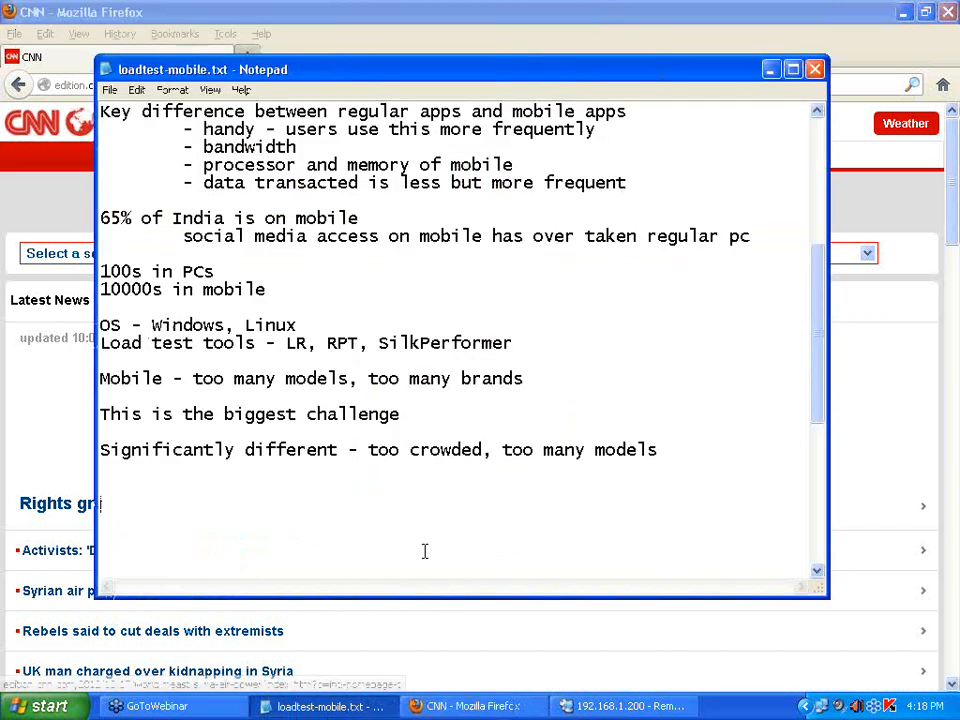
# Add 'Native app means - rich client installed app on mobile' and 'skype is an example' to the note.
pyautogui.click(903, 12)
pyautogui.write('Na')
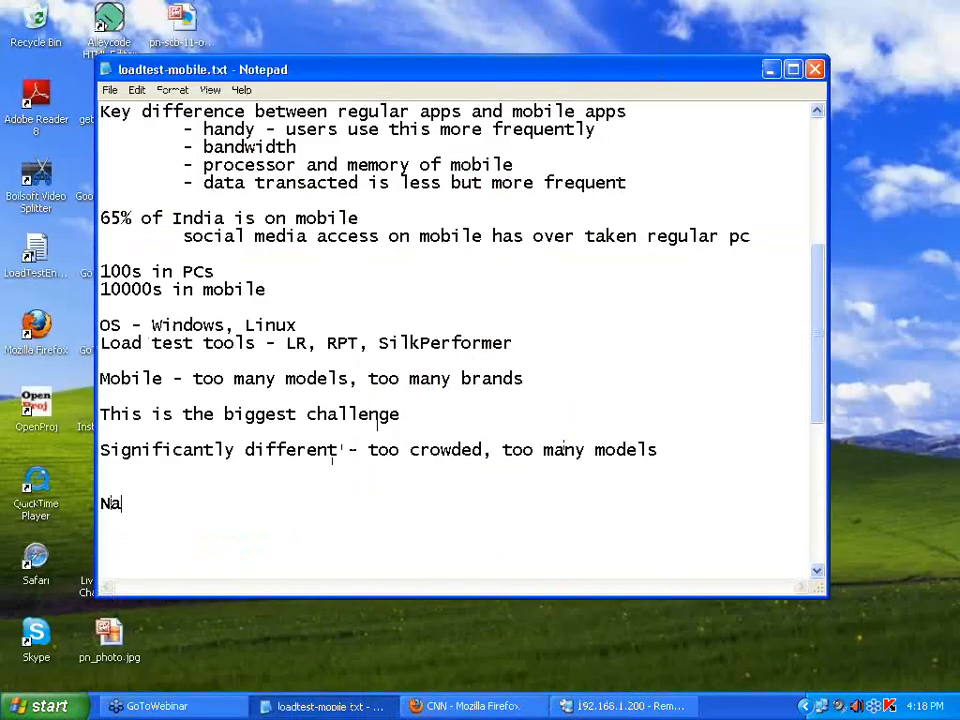
pyautogui.write('tive app me')
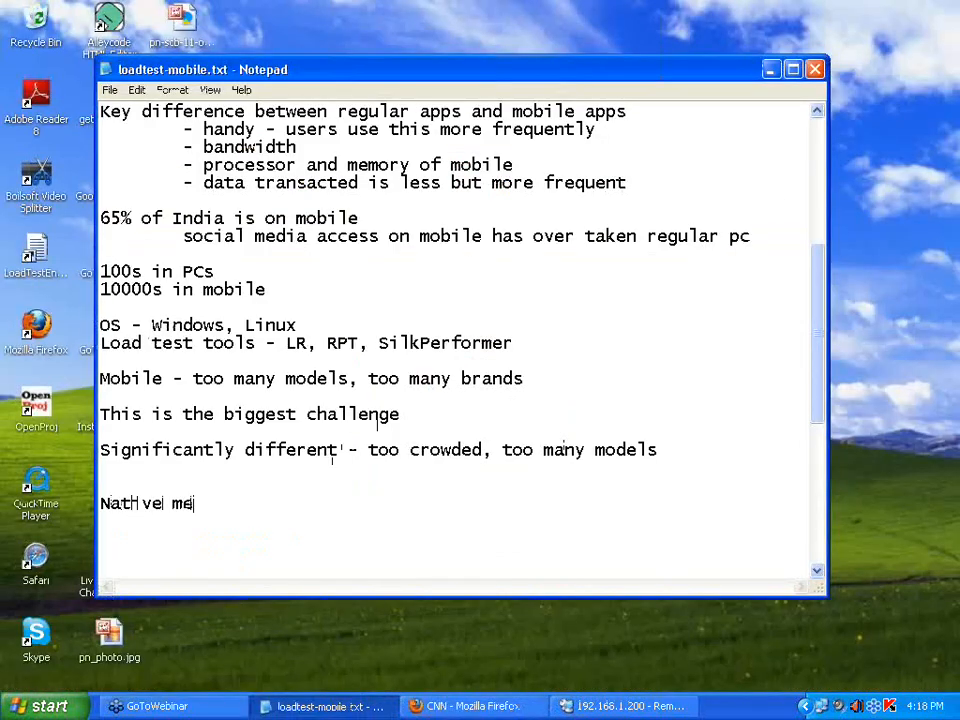
pyautogui.press('BackSpace')
pyautogui.press('BackSpace')
pyautogui.write('app means ')
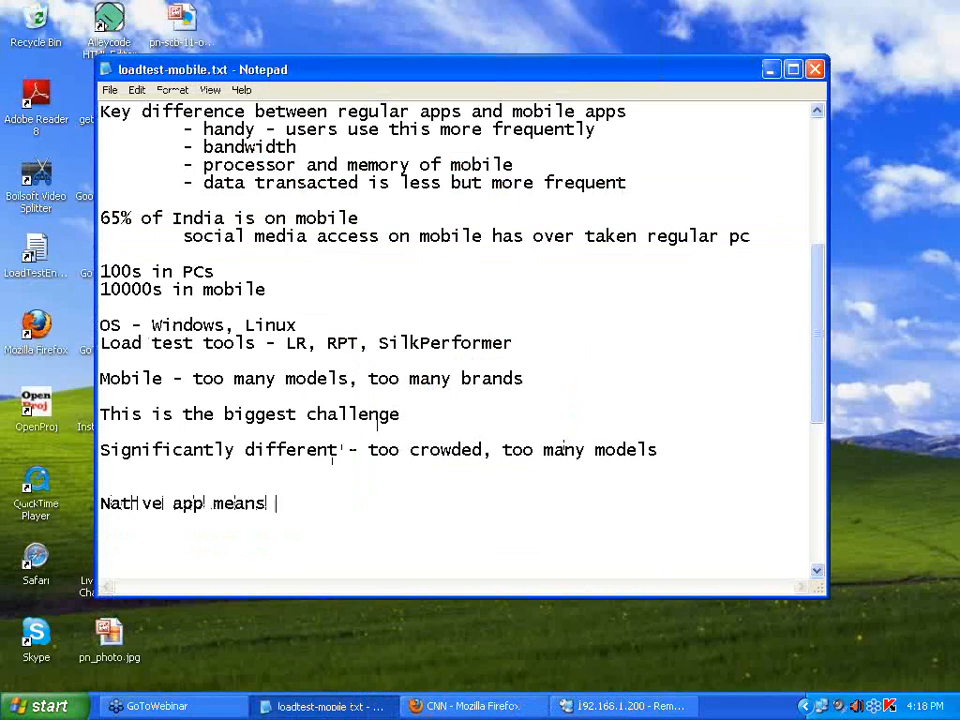
pyautogui.write('- richj')
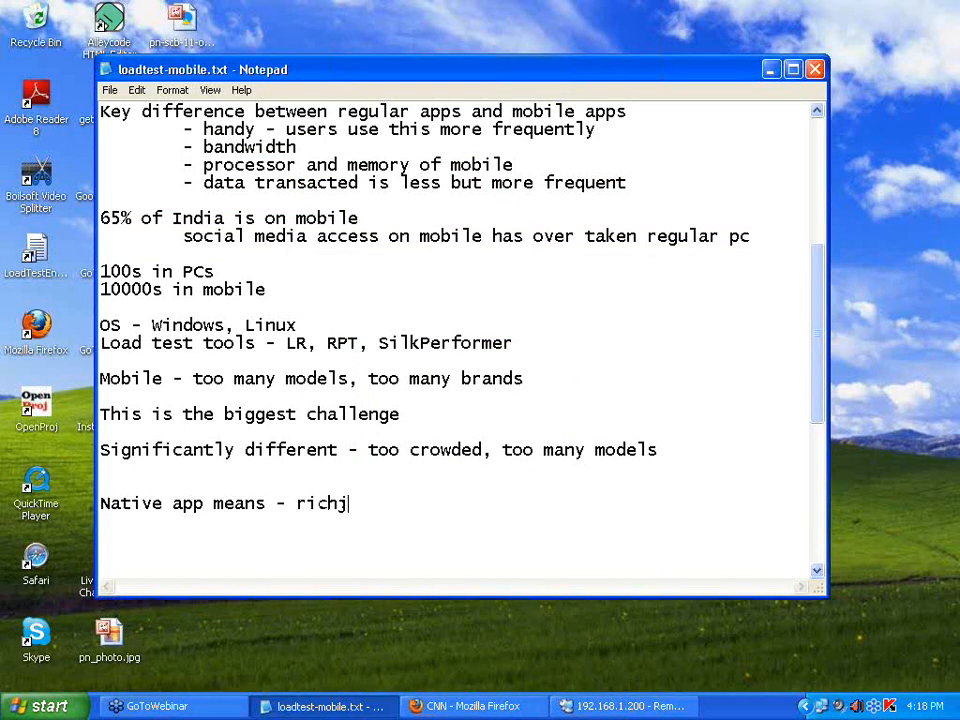
pyautogui.press('BackSpace')
pyautogui.write('client insat')
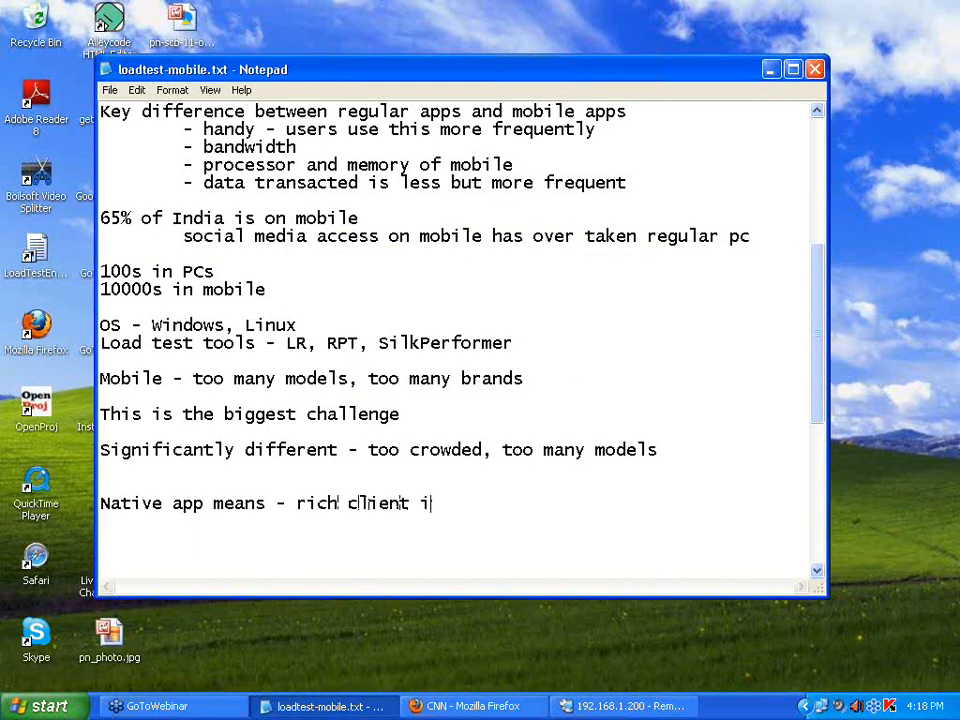
pyautogui.press('BackSpace')
pyautogui.press('BackSpace')
pyautogui.write('talled app on mobile')
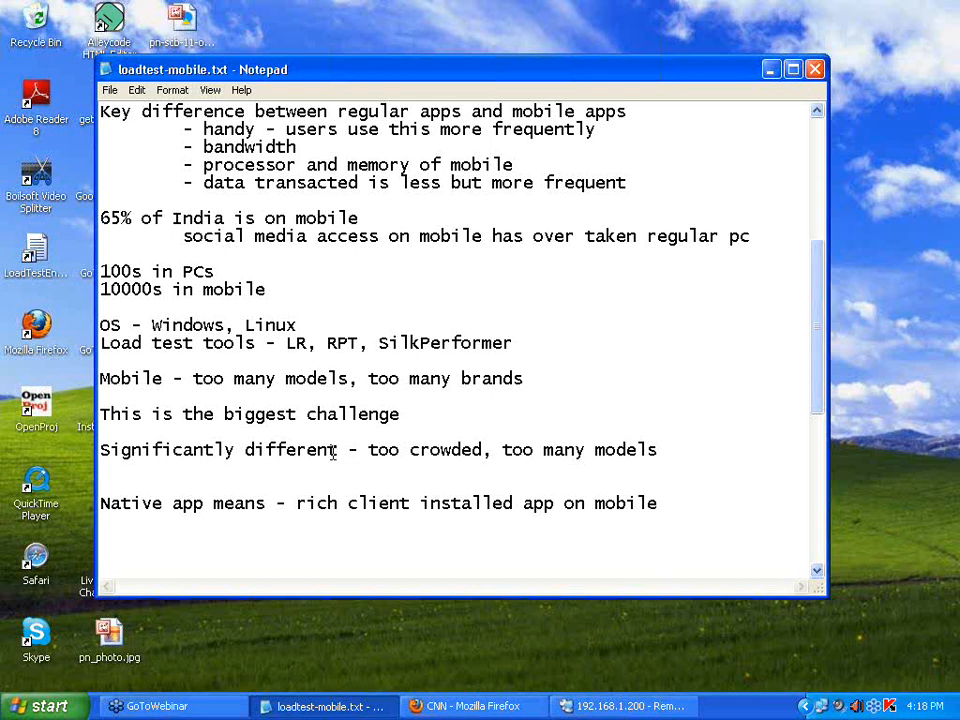
pyautogui.write('skype is a')
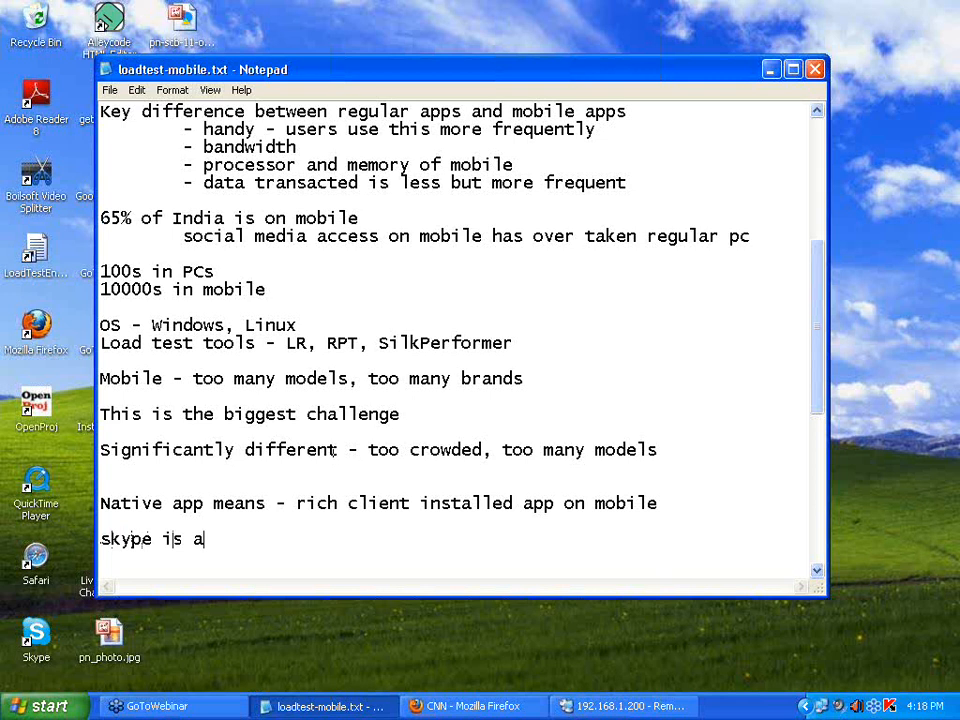
pyautogui.write('n example')
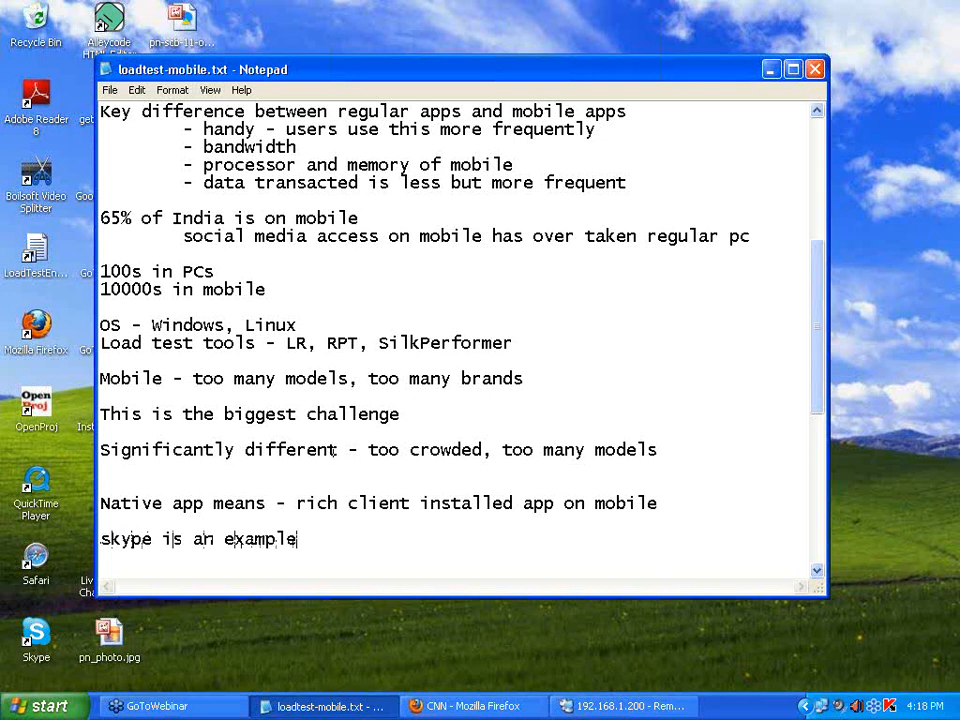
pyautogui.scroll(-1, 336, 451)
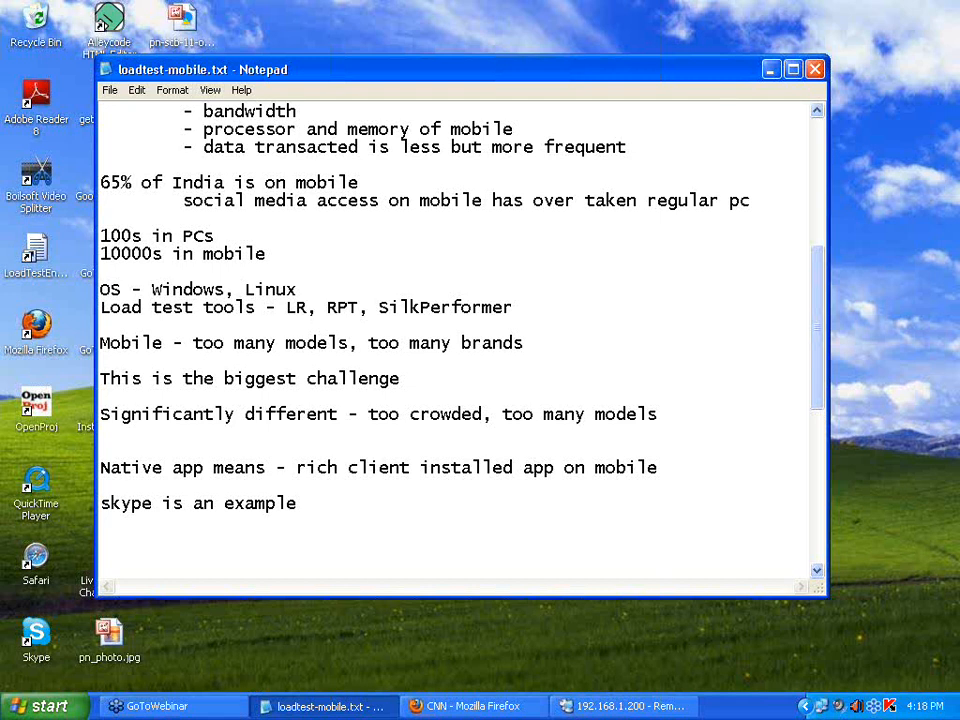
# Add the line 'go to istore or nokia app store' below the skype example, then blank lines.
pyautogui.press('Return')
pyautogui.press('Return')
pyautogui.write('go to istore a')
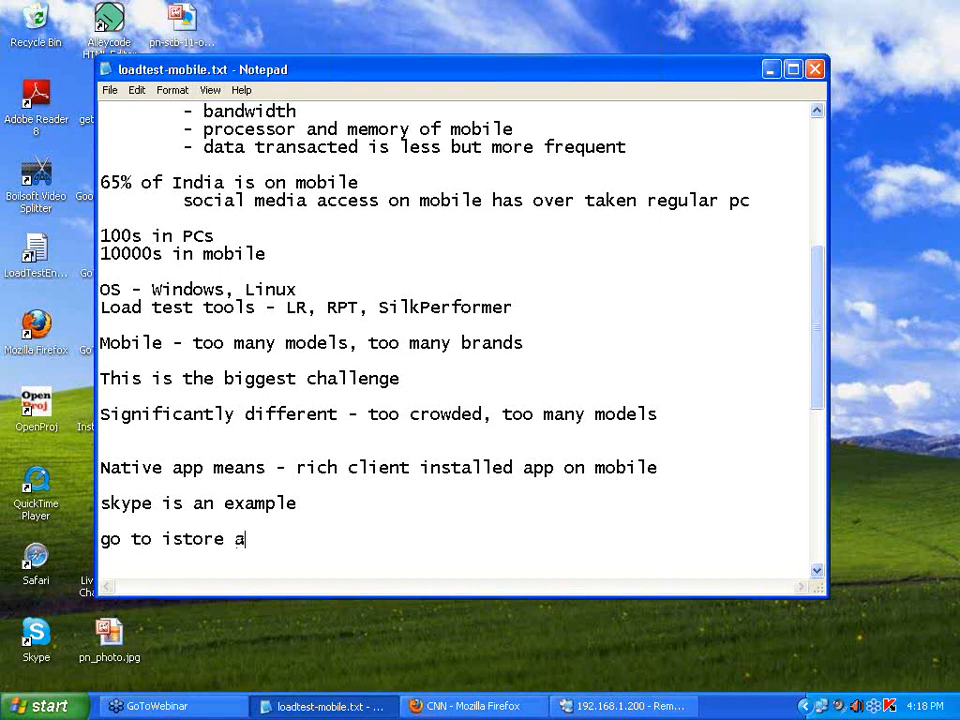
pyautogui.write('or')
pyautogui.press('BackSpace')
pyautogui.press('BackSpace')
pyautogui.press('BackSpace')
pyautogui.write('or nokia app s')
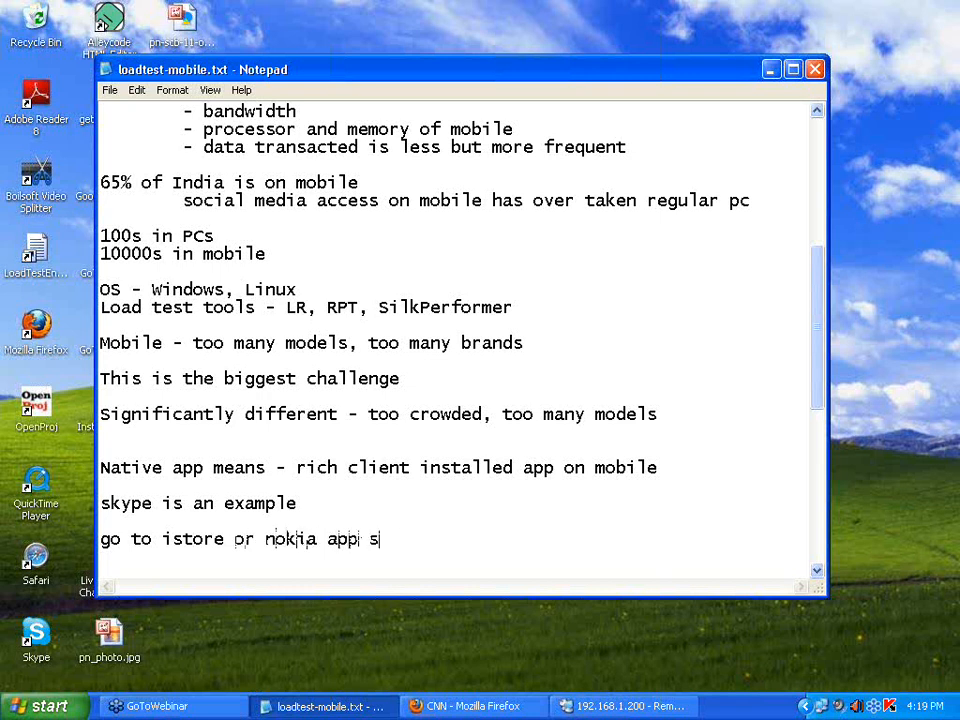
pyautogui.write('tore')
pyautogui.press('Return')
pyautogui.press('Return')
pyautogui.press('Return')
pyautogui.press('Return')
pyautogui.press('Return')
pyautogui.press('Return')
pyautogui.press('Return')
pyautogui.press('Return')
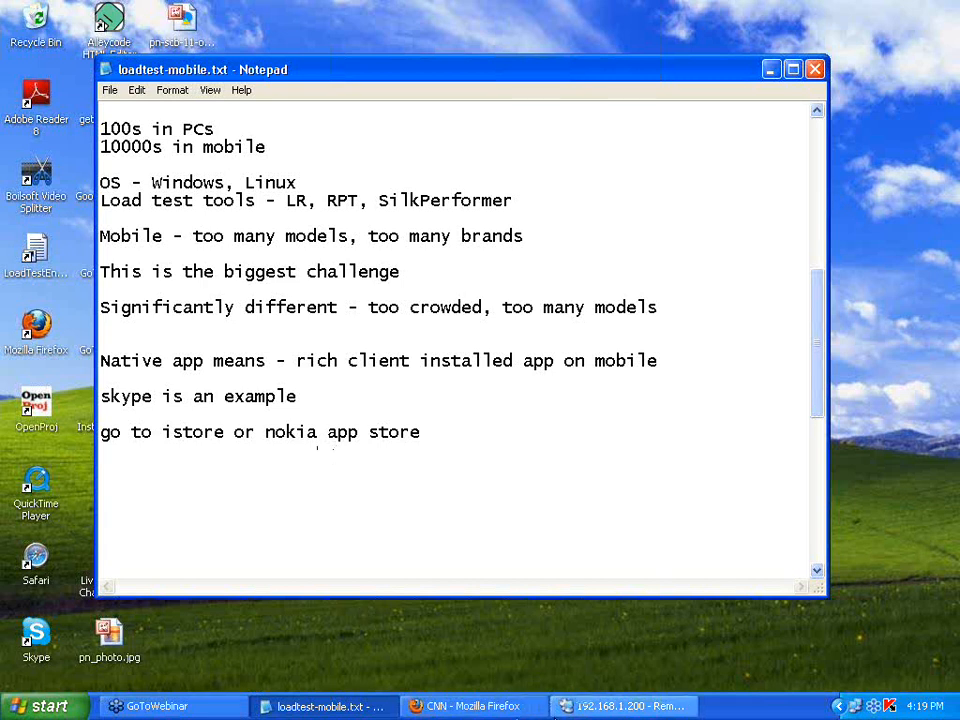
# Return to the remote NeoLoad session and save the test project.
pyautogui.click(610, 708)
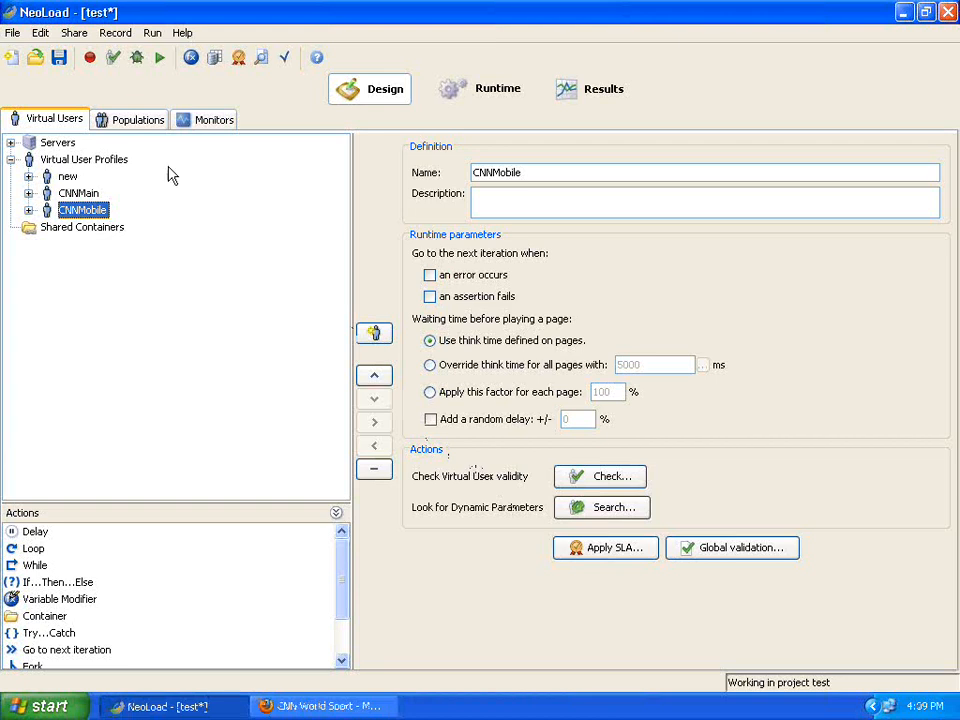
pyautogui.click(58, 57)
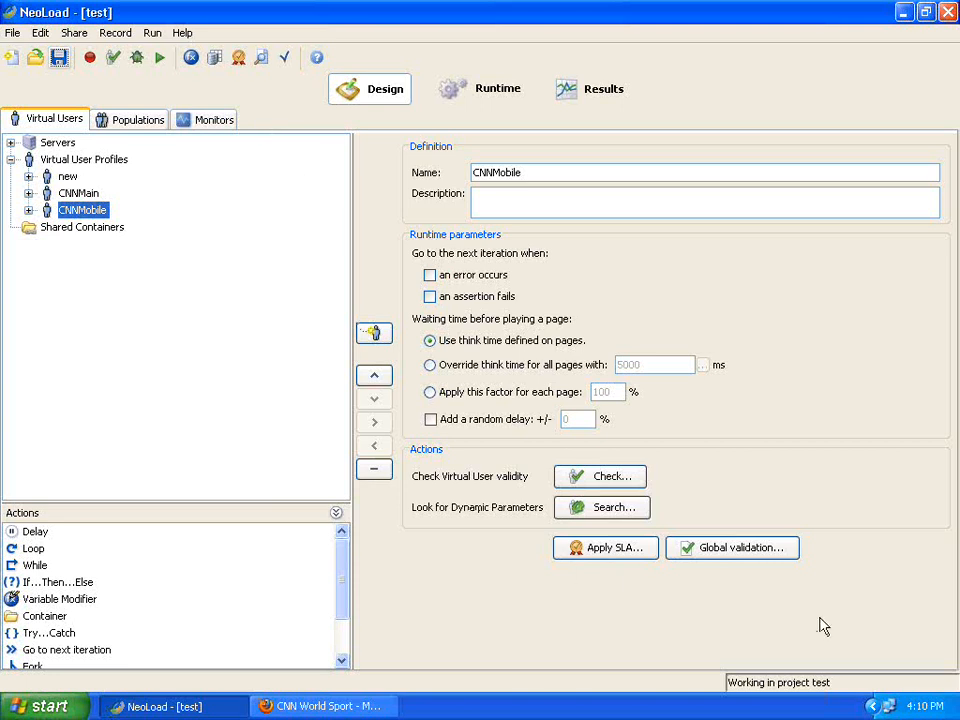
pyautogui.rightClick(890, 710)
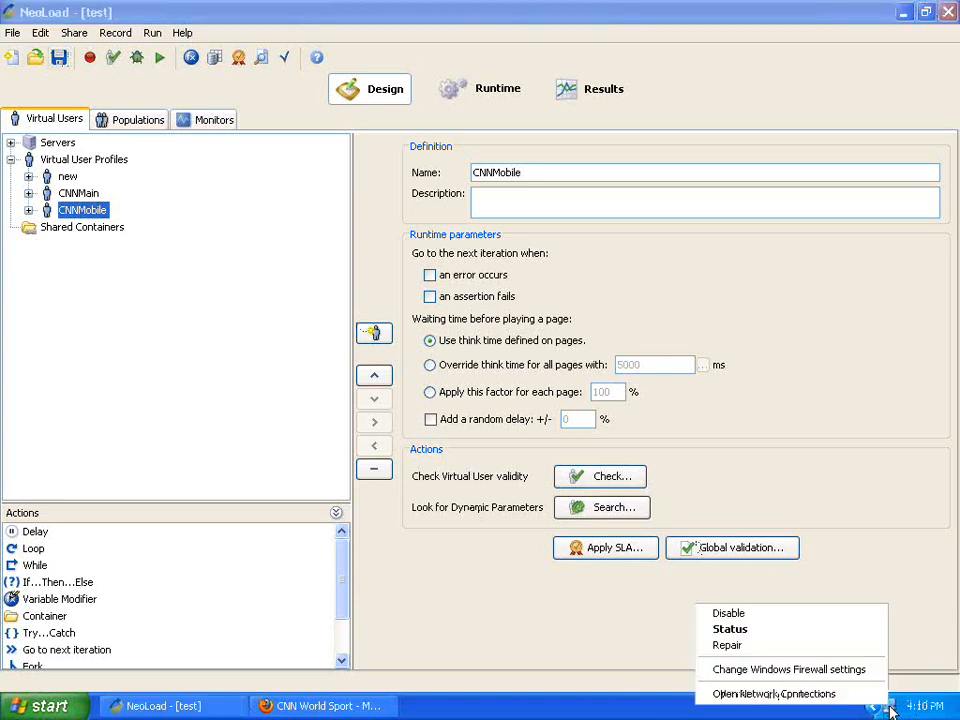
pyautogui.click(767, 694)
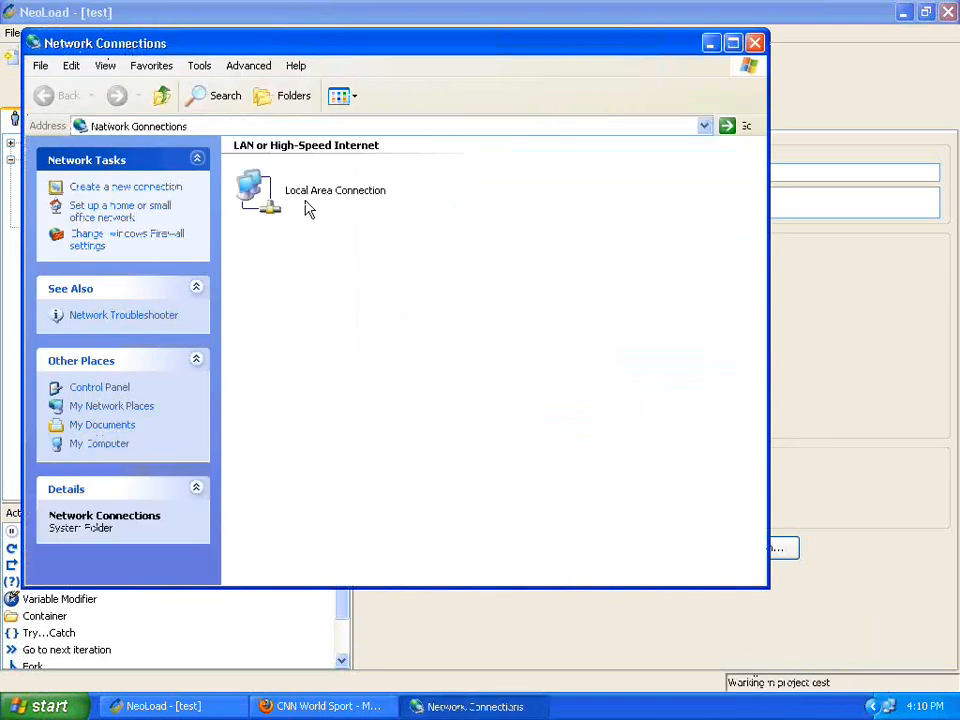
pyautogui.click(306, 205)
pyautogui.rightClick(306, 205)
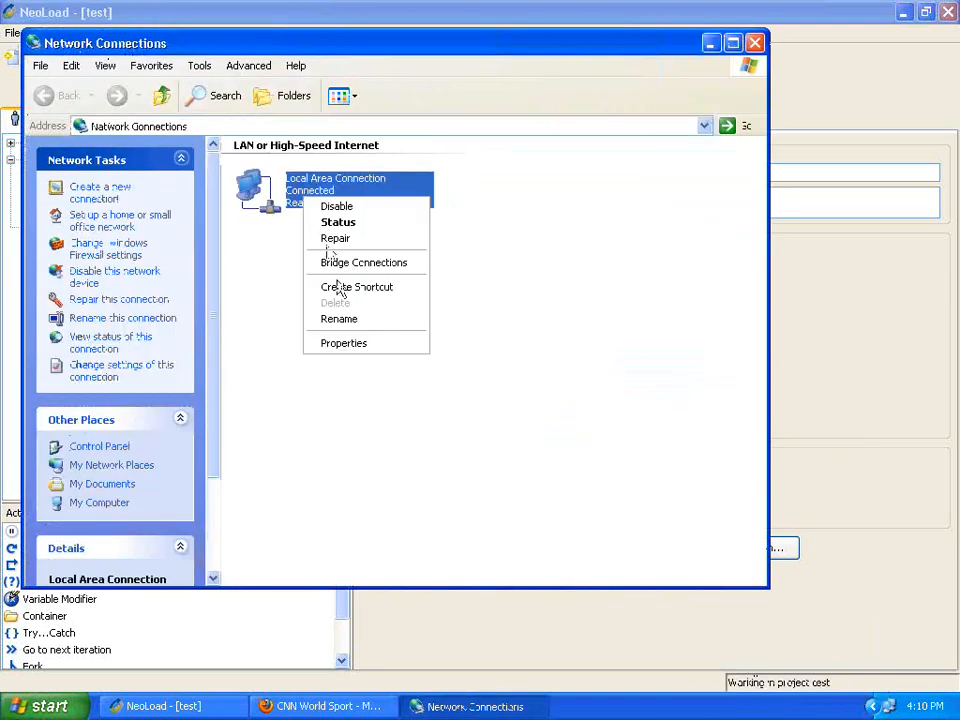
pyautogui.click(366, 343)
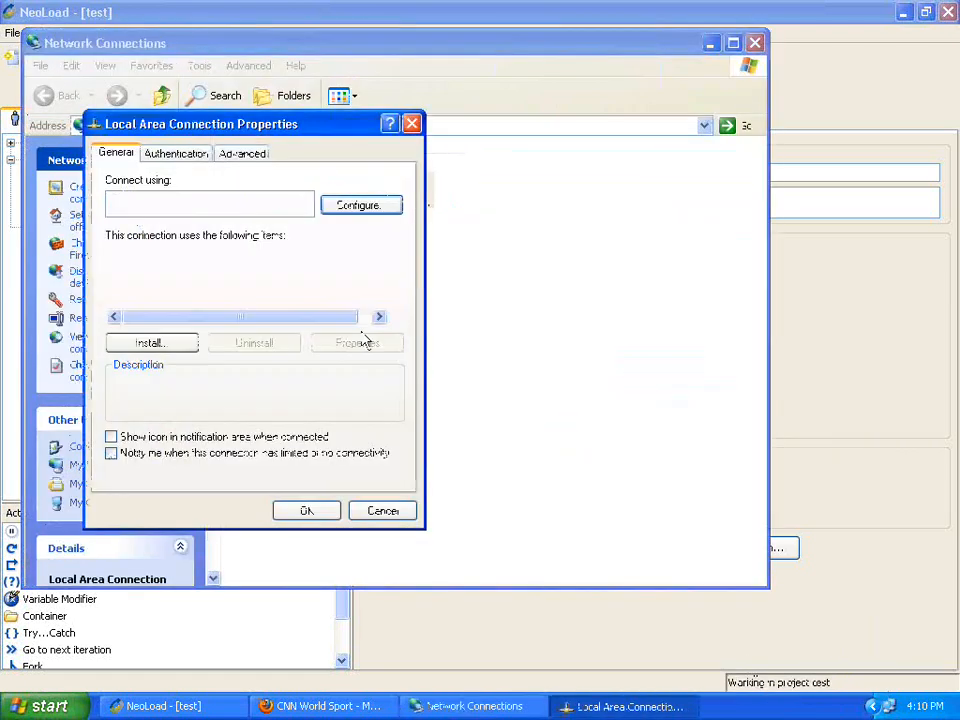
pyautogui.click(395, 300)
pyautogui.click(395, 300)
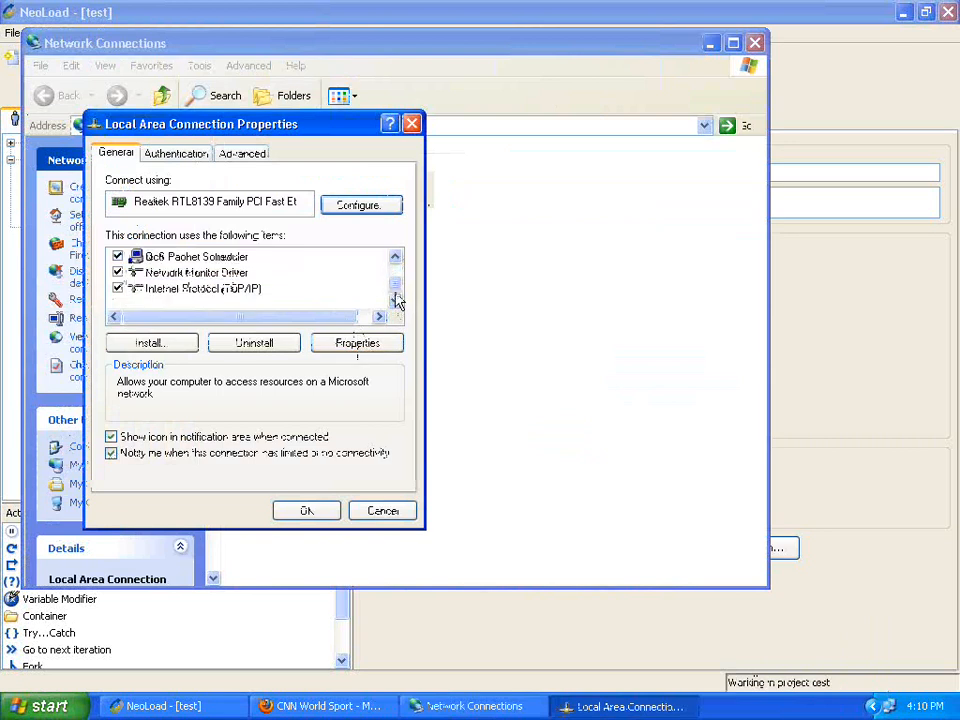
pyautogui.click(228, 289)
pyautogui.click(365, 345)
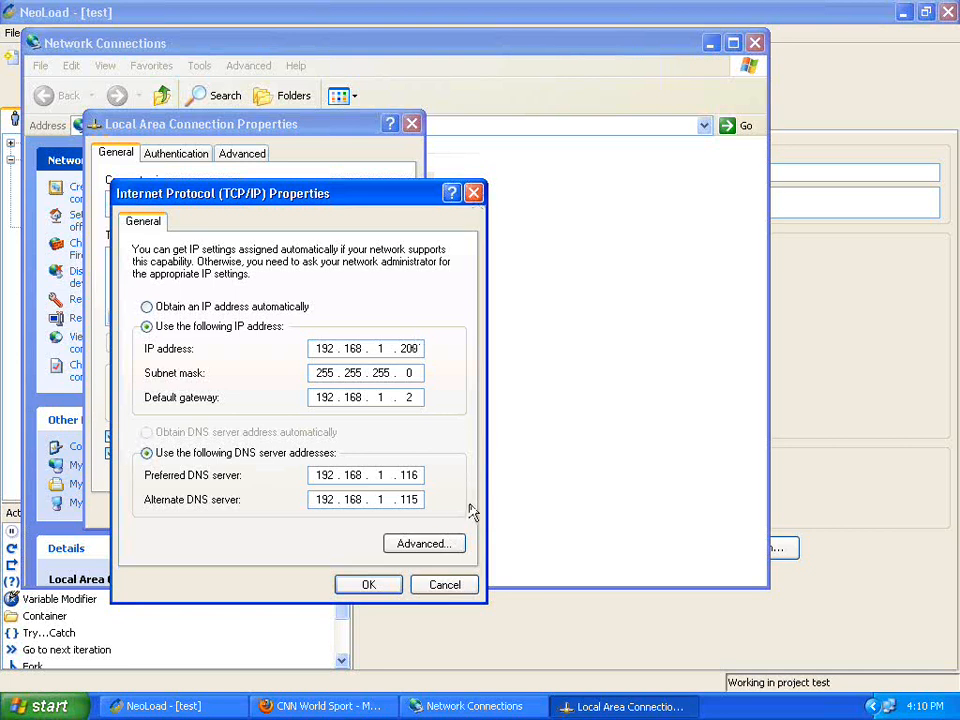
pyautogui.click(445, 586)
pyautogui.click(388, 513)
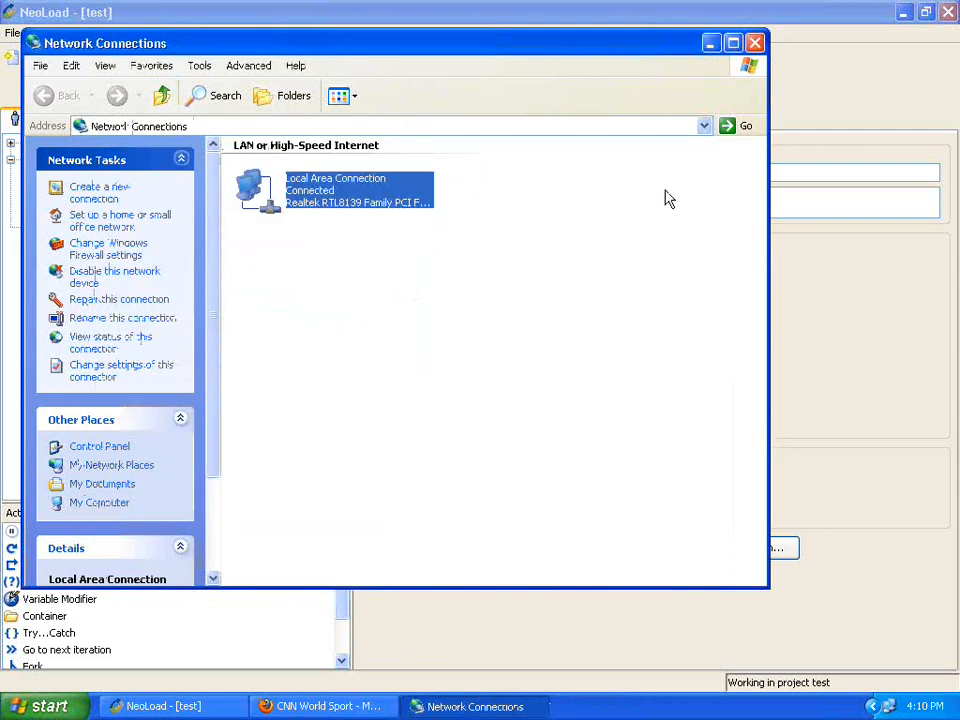
pyautogui.click(754, 43)
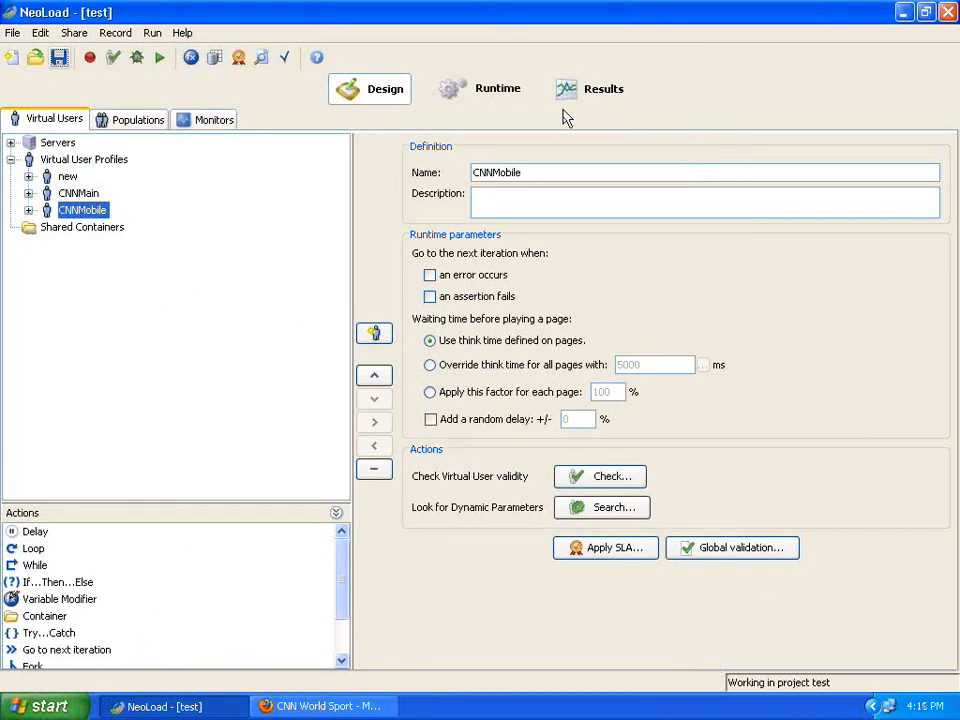
# Add the heading 'To record on mobile native apps' with an indented 'Go to settings and Wifi of Mobile' step.
pyautogui.moveTo(574, 8)
pyautogui.click(654, 12)
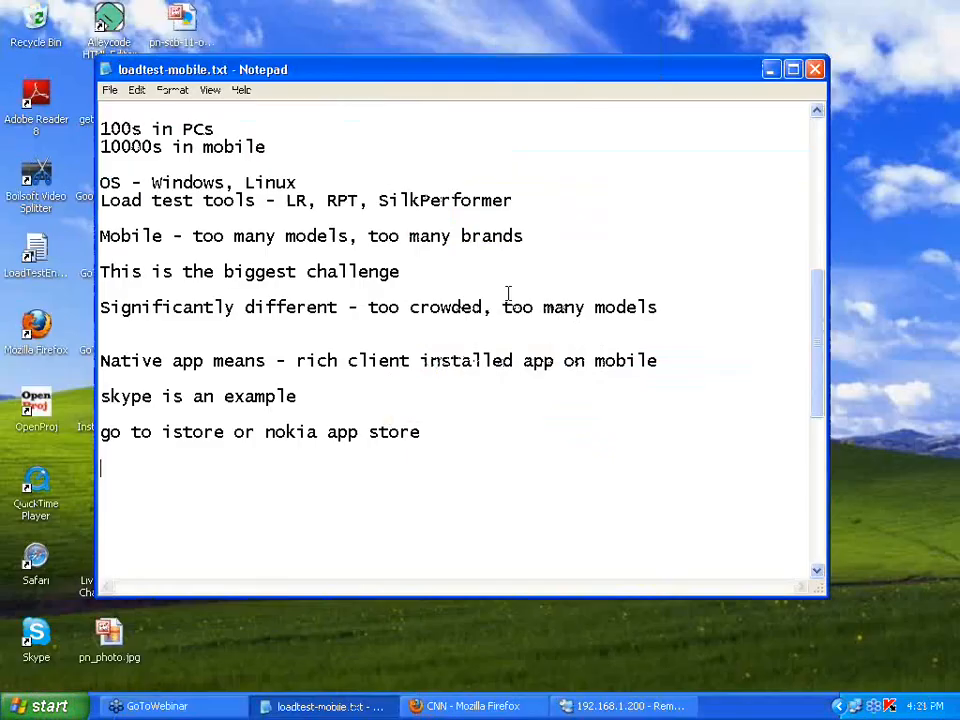
pyautogui.write('To record')
pyautogui.press('BackSpace')
pyautogui.press('BackSpace')
pyautogui.press('BackSpace')
pyautogui.write('cord')
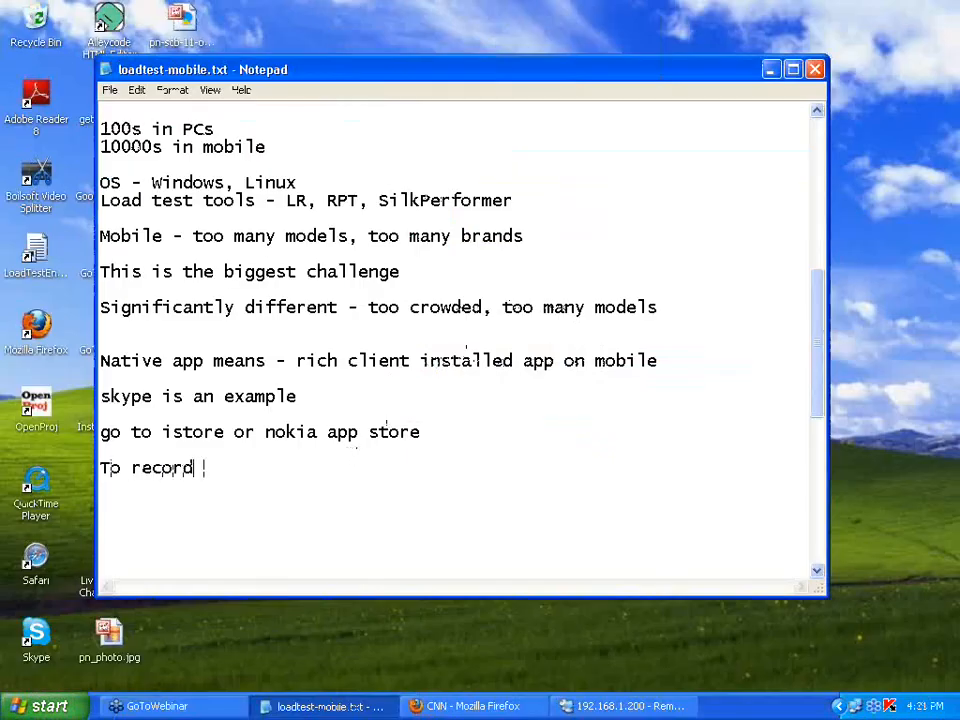
pyautogui.write(' on mobil')
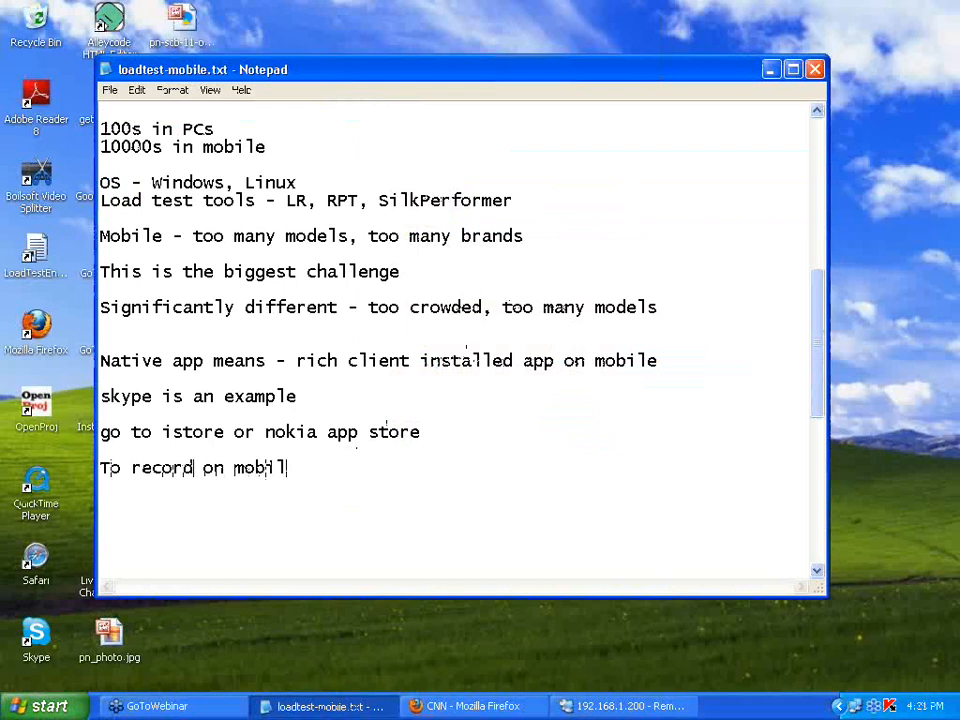
pyautogui.write('e native app')
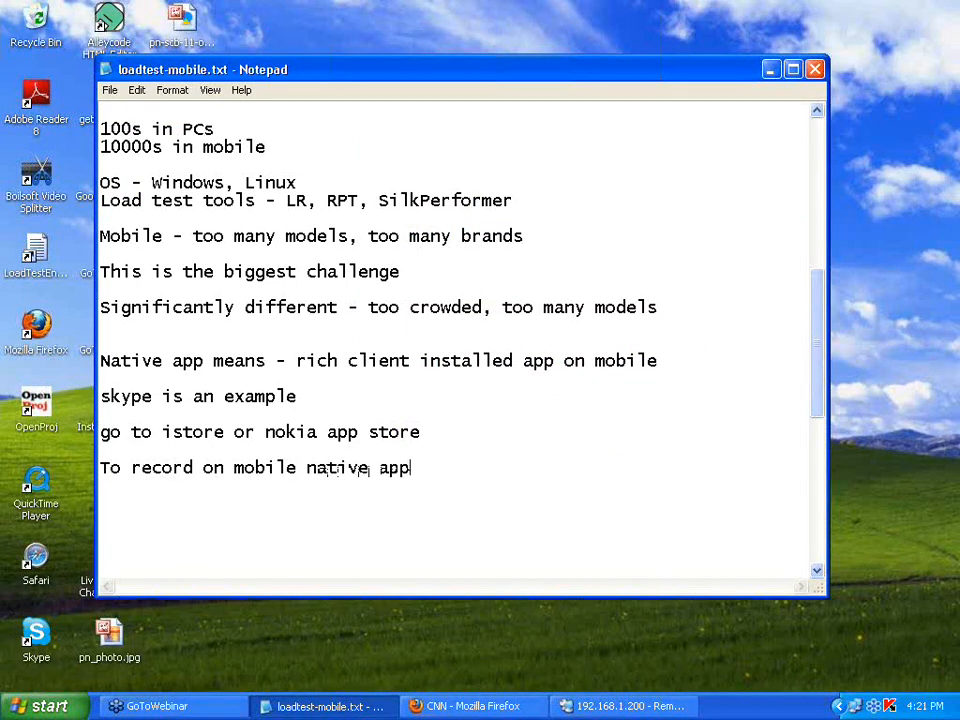
pyautogui.write('s')
pyautogui.press('Return')
pyautogui.press('Tab')
pyautogui.write('Go t')
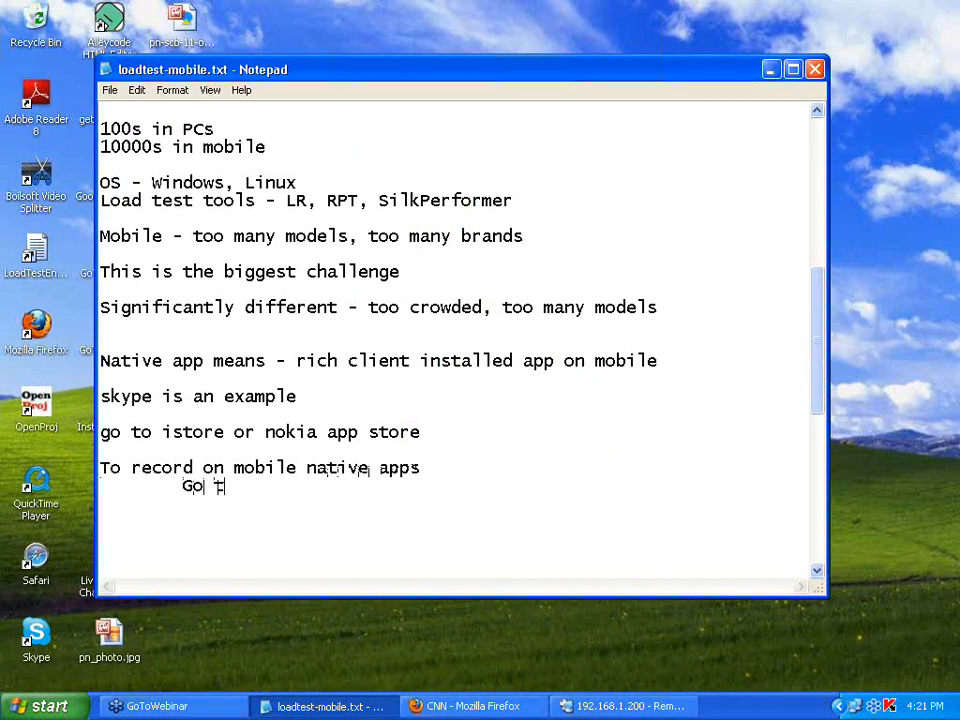
pyautogui.write('o settings a')
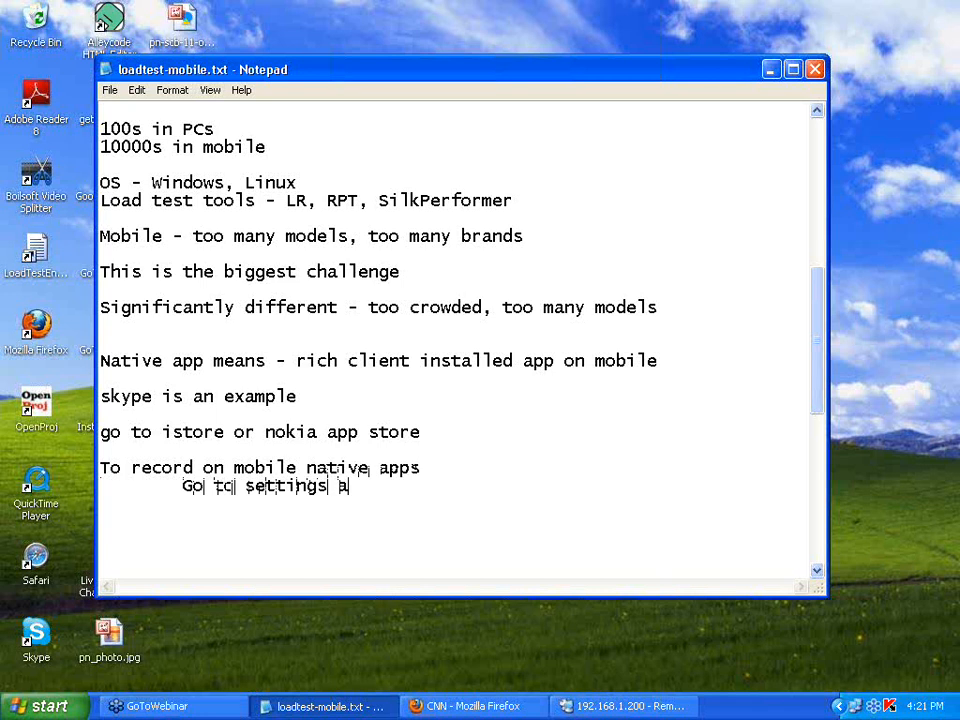
pyautogui.write('nd Wifi')
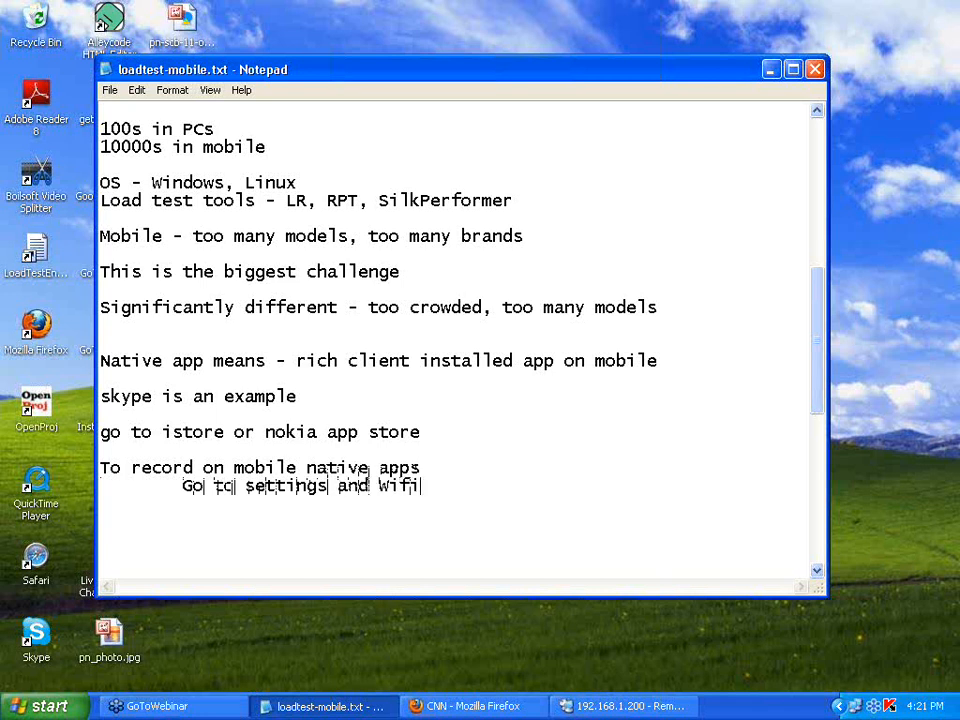
pyautogui.write(' of Mobile')
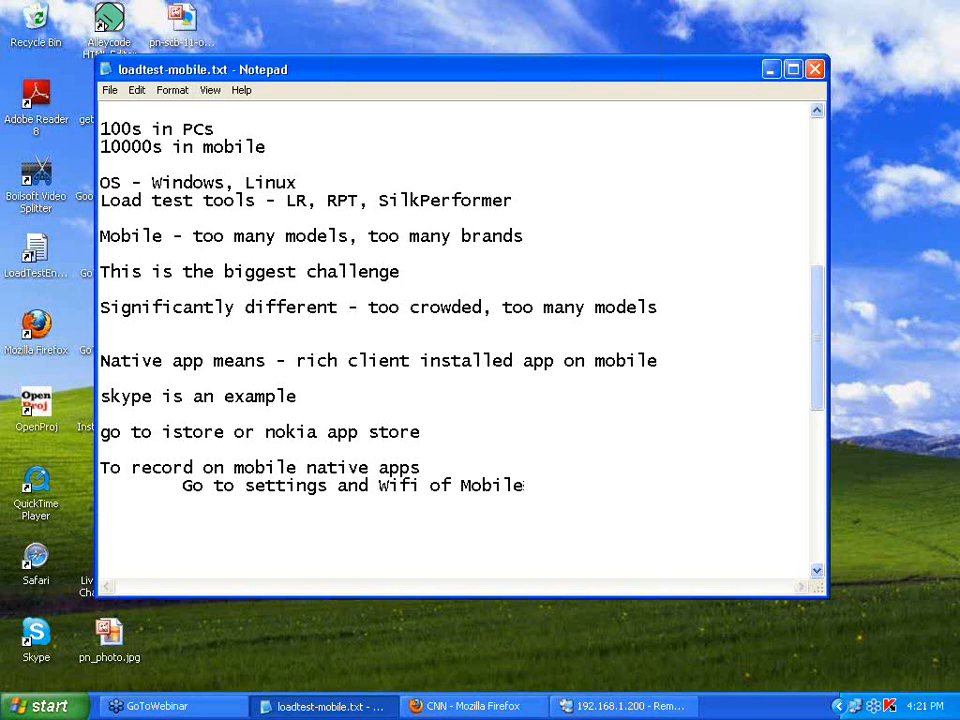
# Add indented steps about the network's HTTP proxy and entering the load test tool machine's ip and port.
pyautogui.press('Return')
pyautogui.press('Tab')
pyautogui.write('In the n/w ')
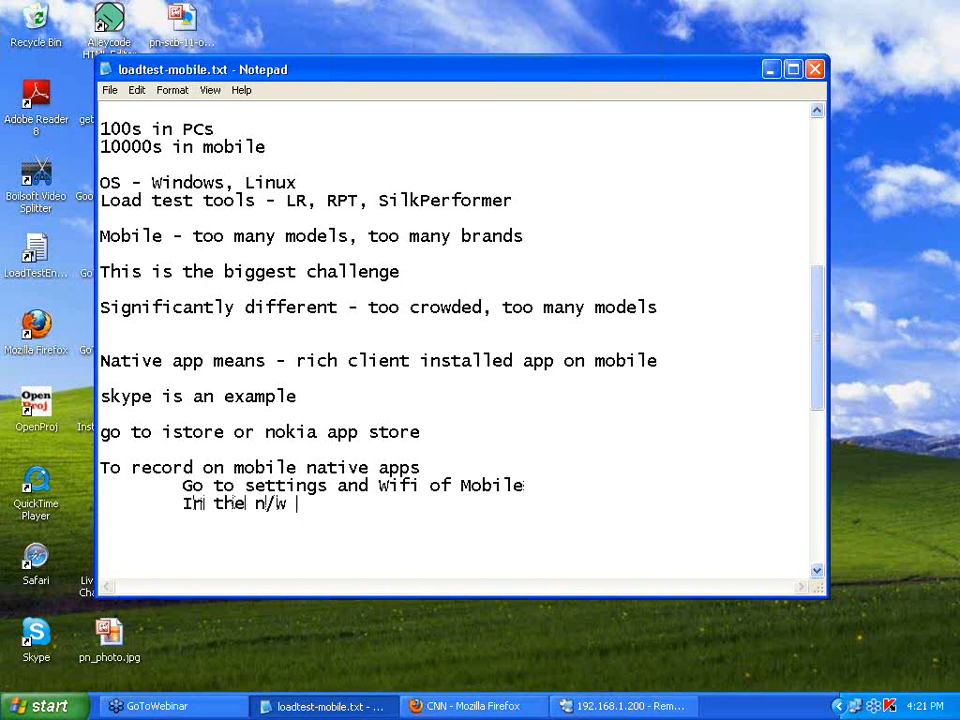
pyautogui.write('that you connect,')
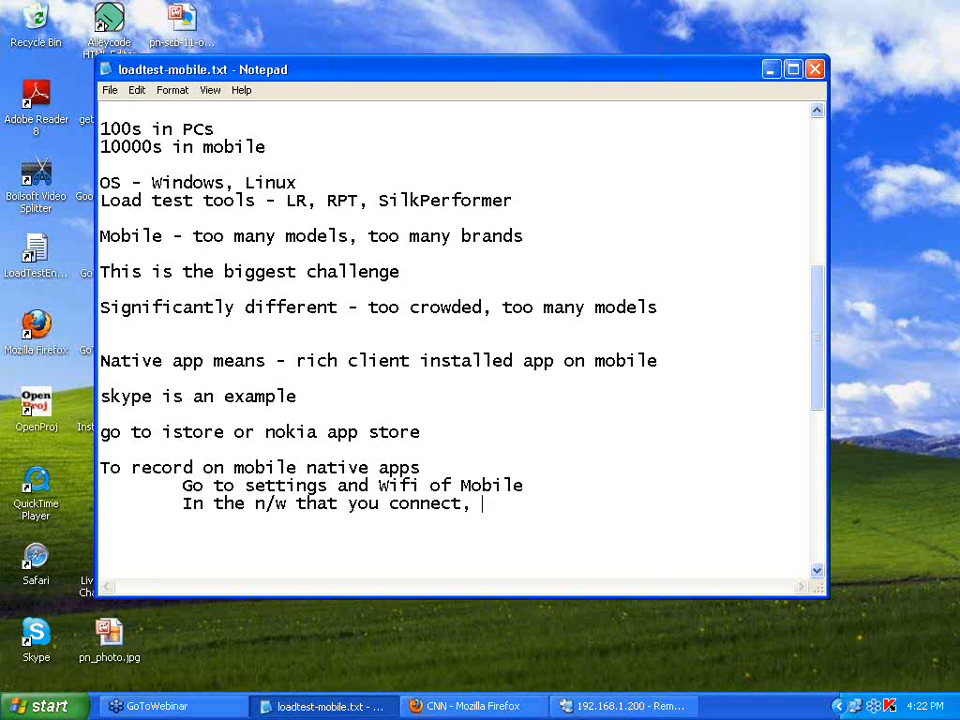
pyautogui.write('there is H H')
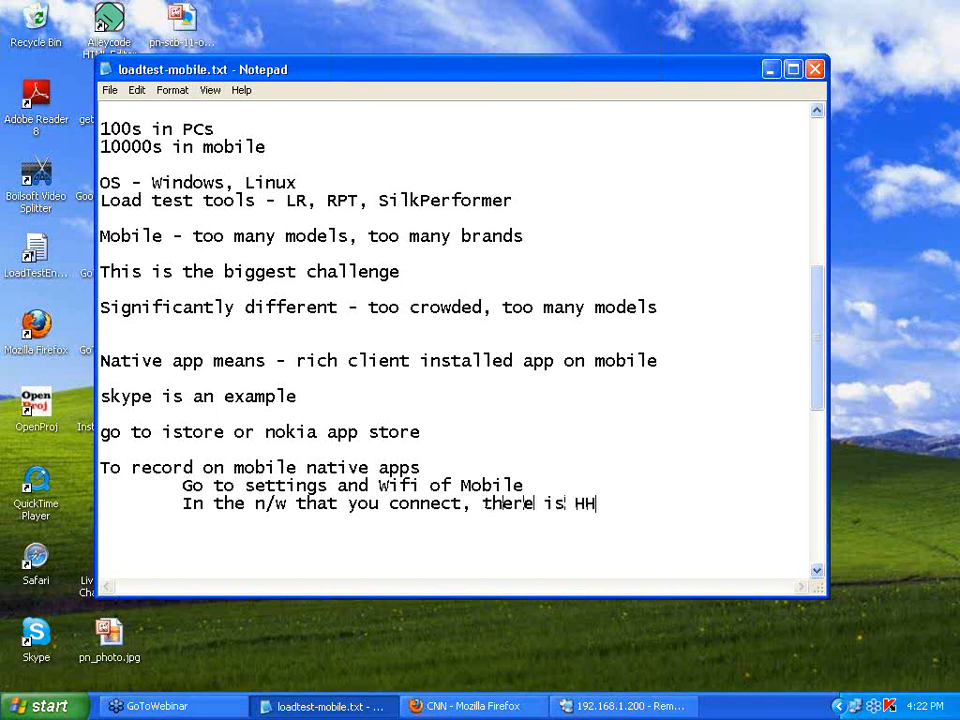
pyautogui.write('TTP proxy')
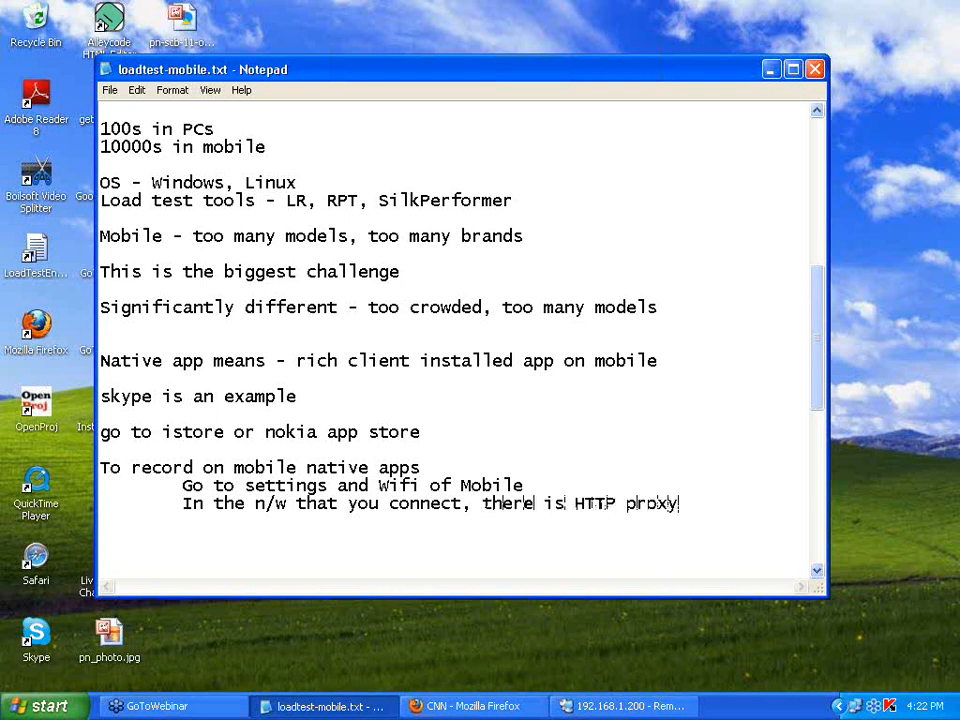
pyautogui.press('Return')
pyautogui.press('Tab')
pyautogui.write('In tha')
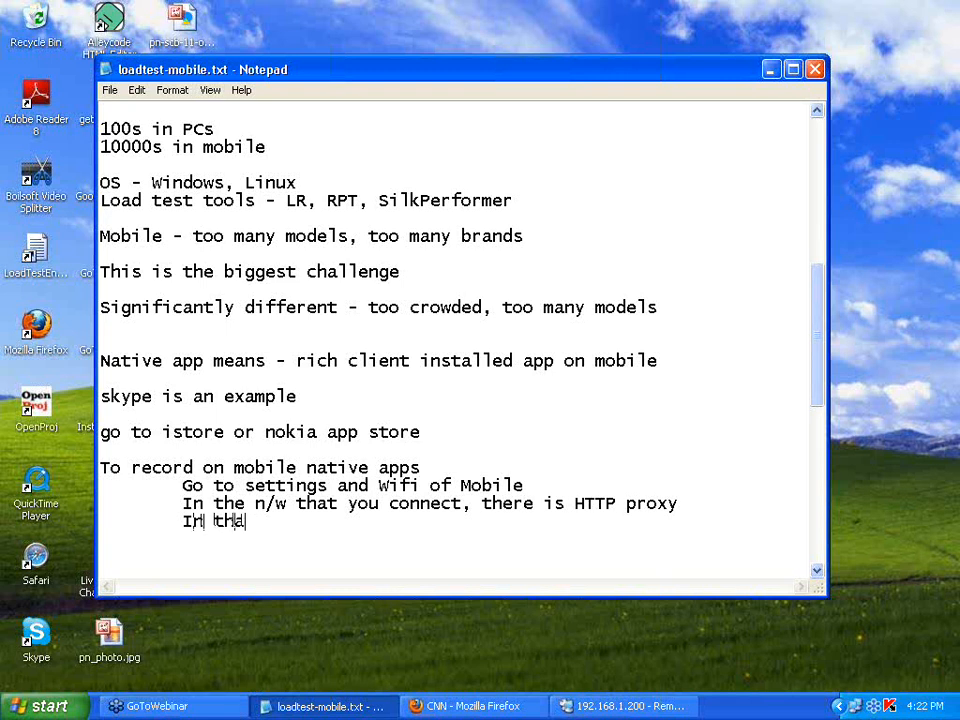
pyautogui.write('t proxy, gi')
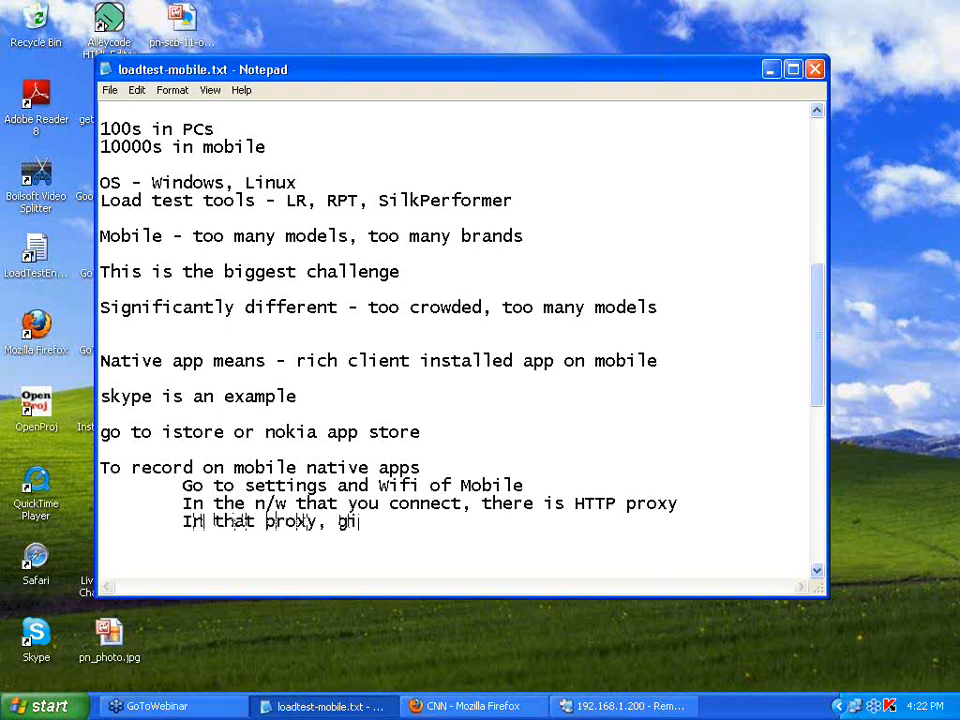
pyautogui.write('ve the ip a')
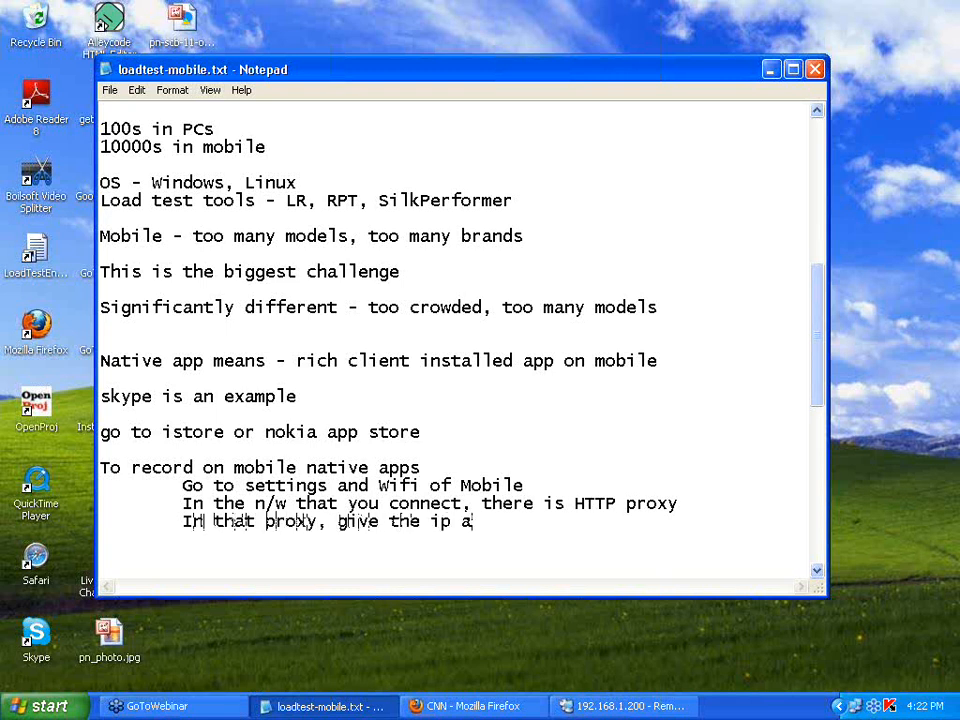
pyautogui.write('nd port of the load test')
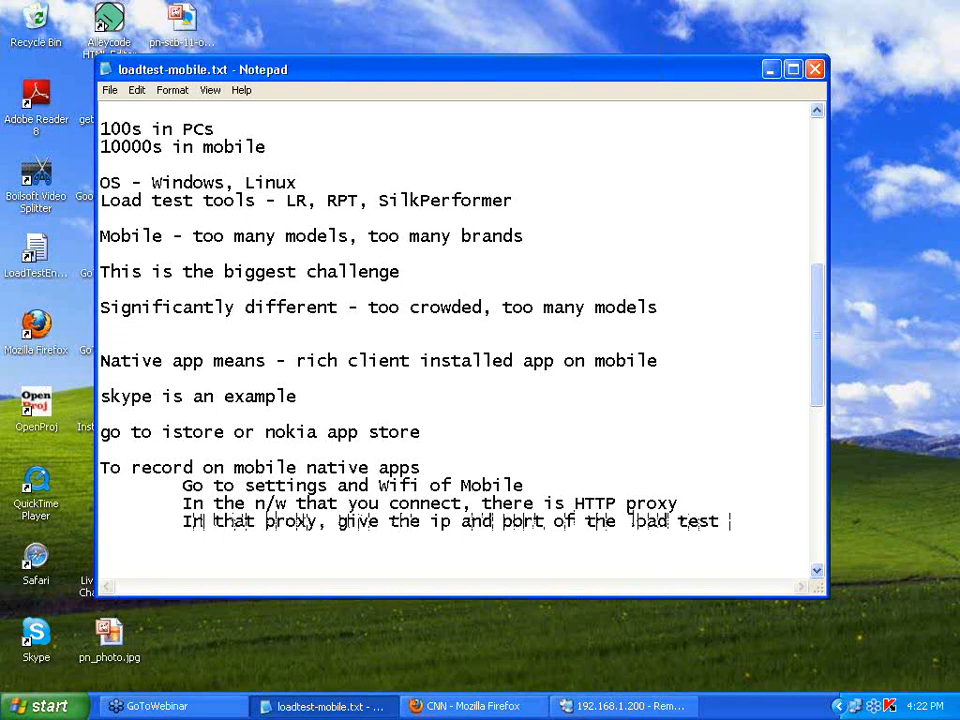
pyautogui.press('Return')
pyautogui.press('Tab')
pyautogui.write('tool ma')
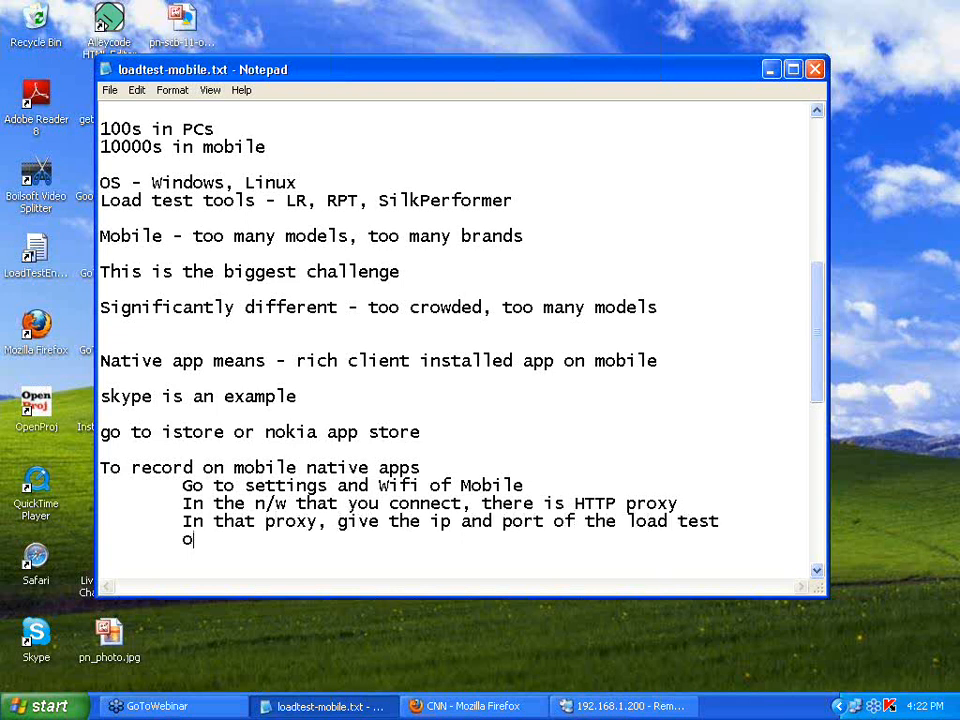
pyautogui.write('chine')
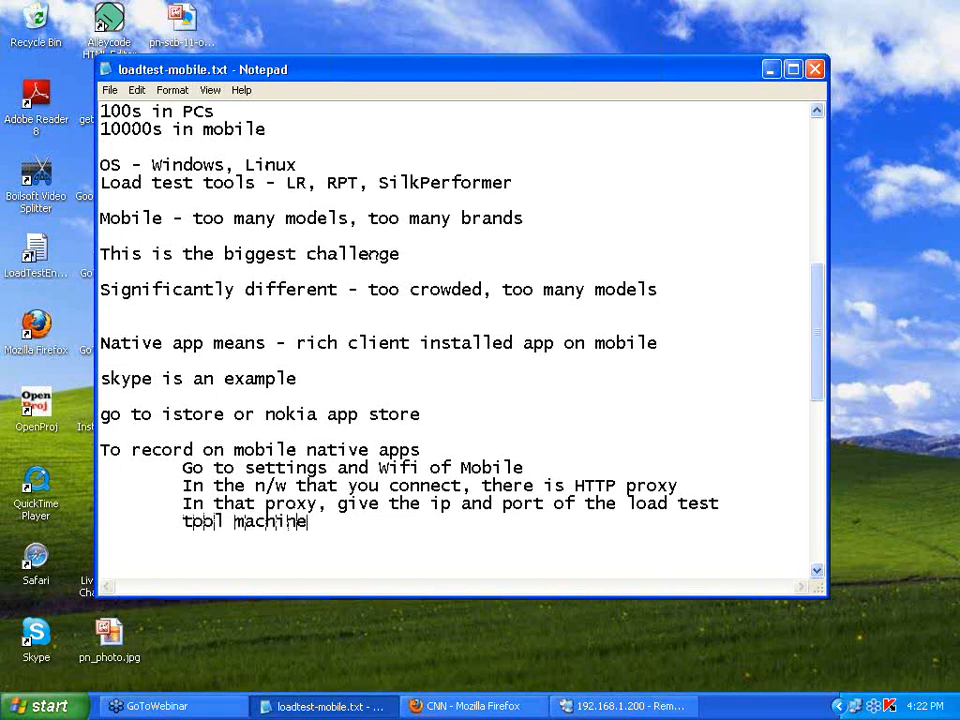
pyautogui.scroll(-1, 372, 255)
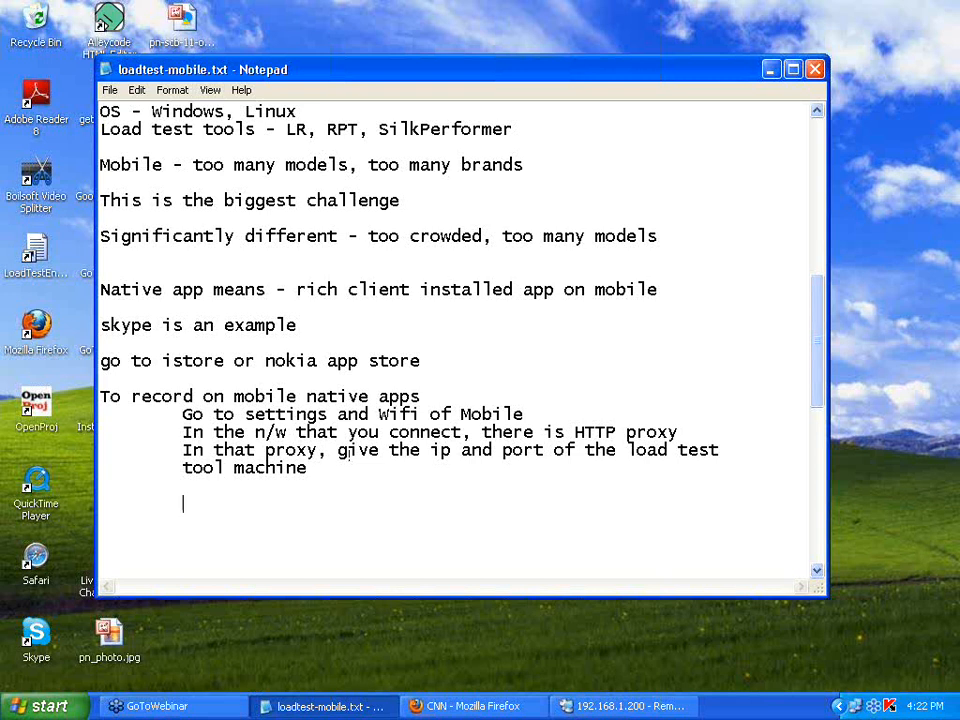
# Add the indented step 'Config your mobile to connect to internet via teh load test tool machine'.
pyautogui.press('Return')
pyautogui.press('Tab')
pyautogui.write('Config your mo')
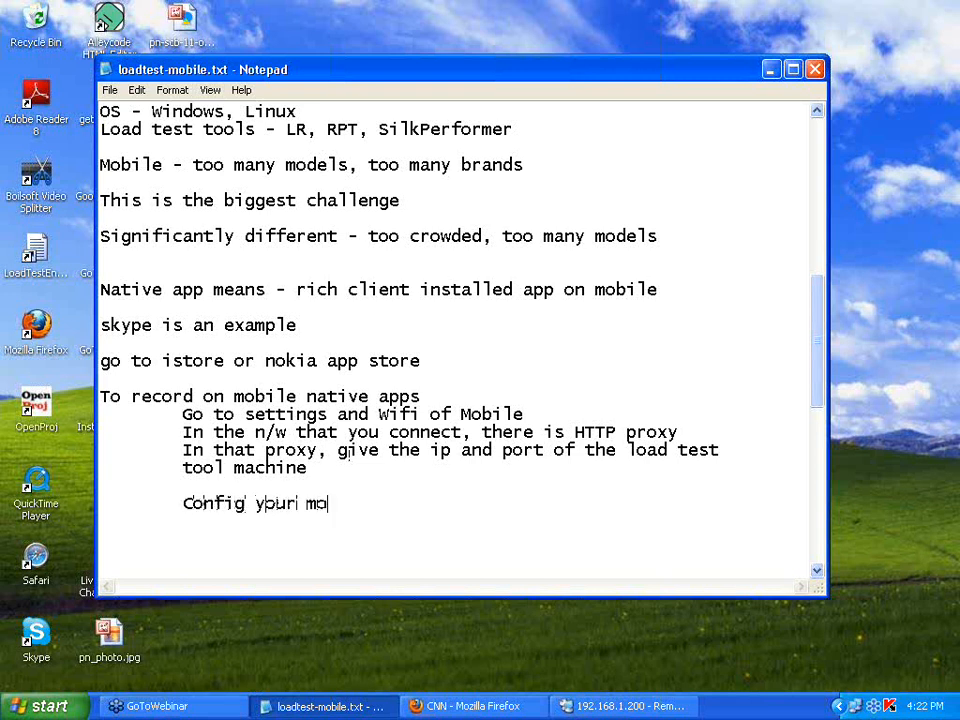
pyautogui.write('bile to connect ')
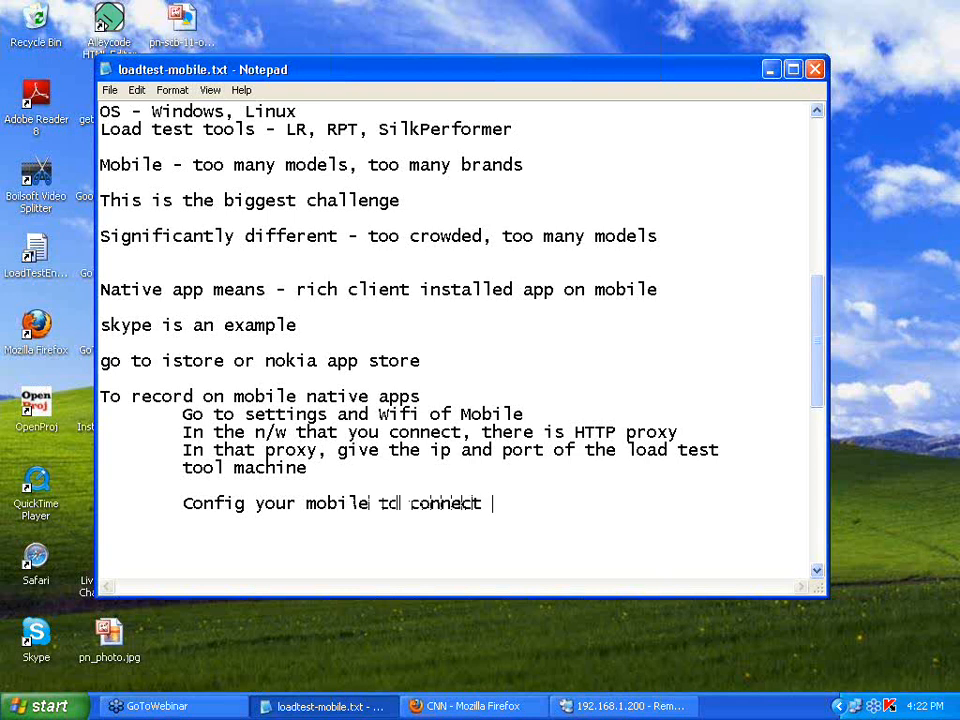
pyautogui.write('to internet via')
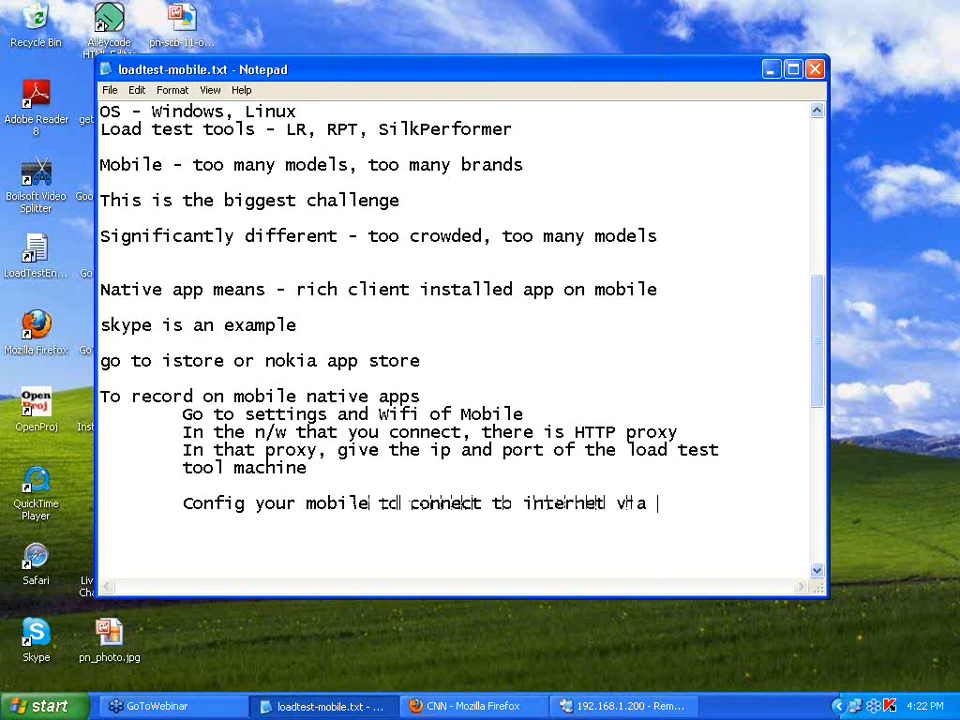
pyautogui.press('Return')
pyautogui.press('Tab')
pyautogui.press('Tab')
pyautogui.write('teh loa')
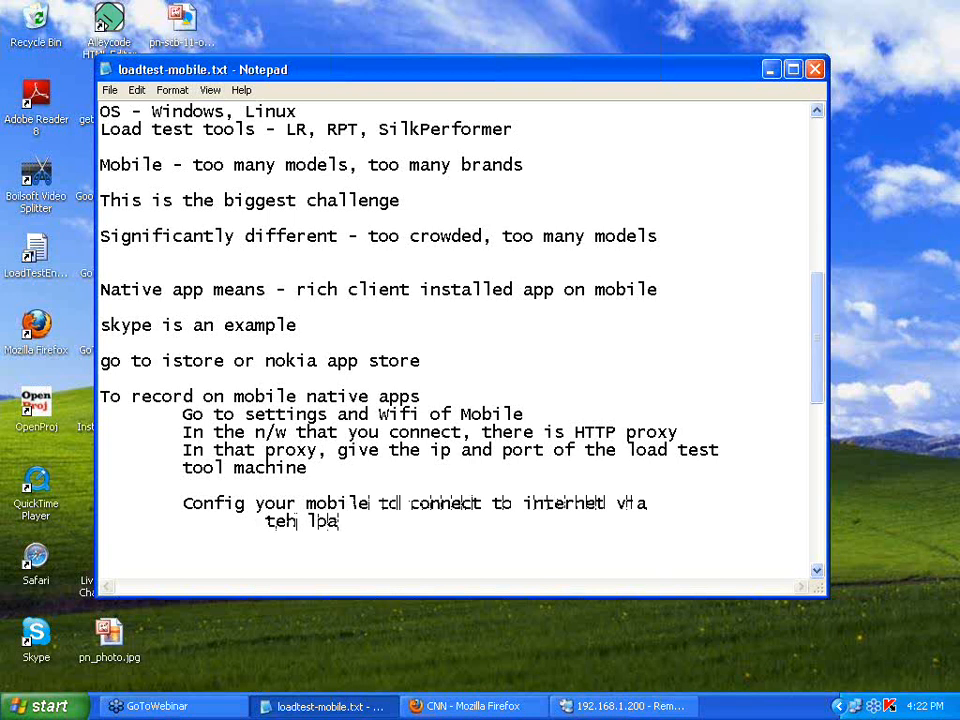
pyautogui.write('d test tool machie')
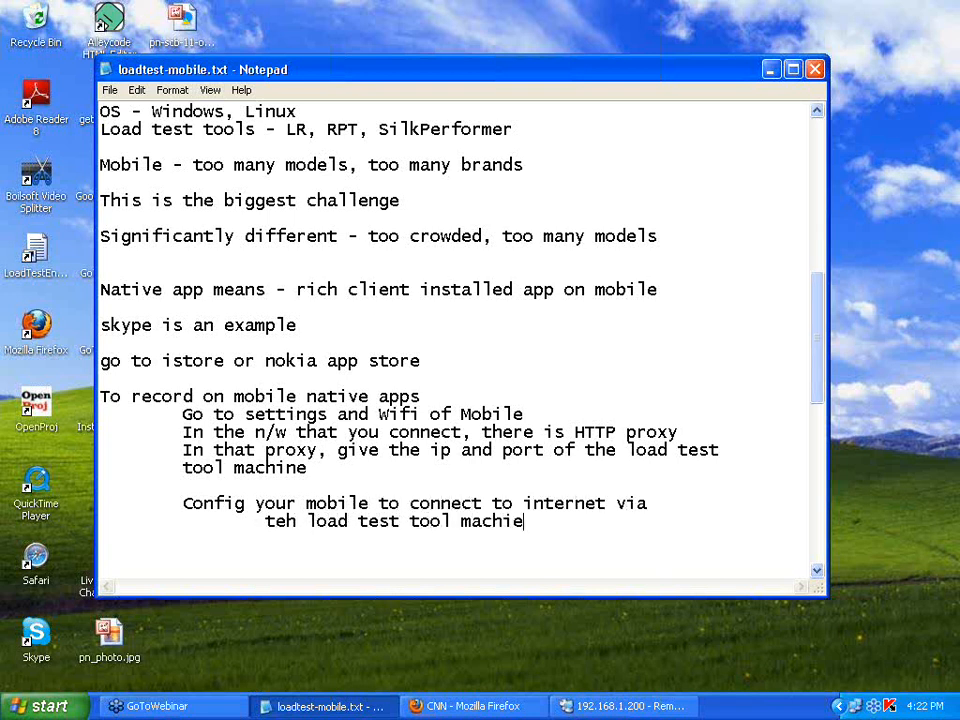
pyautogui.press('BackSpace')
pyautogui.write('ne')
# Save the note with File > Save and bring the NeoLoad remote session forward.
pyautogui.click(110, 90)
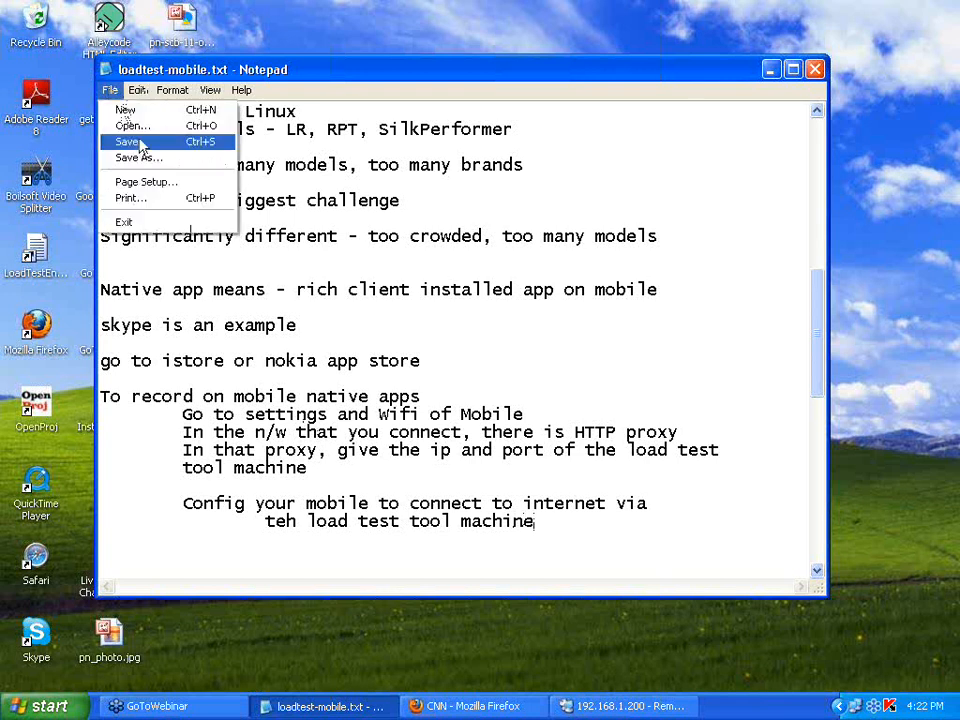
pyautogui.click(130, 139)
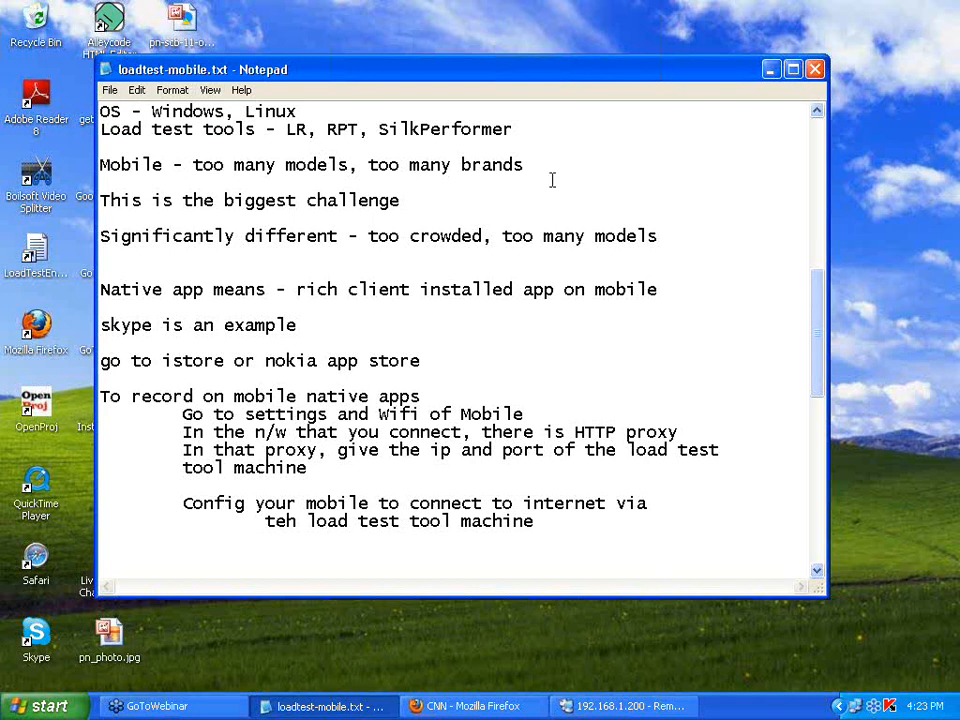
pyautogui.click(591, 704)
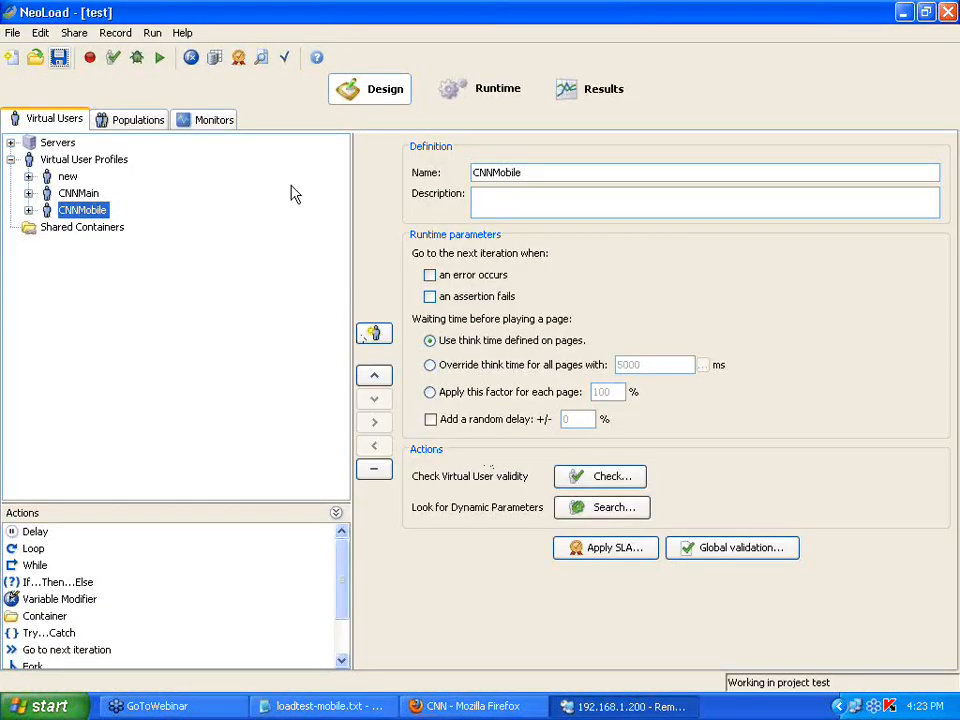
# Set up a recording for virtual user NativeApp with Launch browser and iPhone 4S identification unchecked.
pyautogui.click(90, 57)
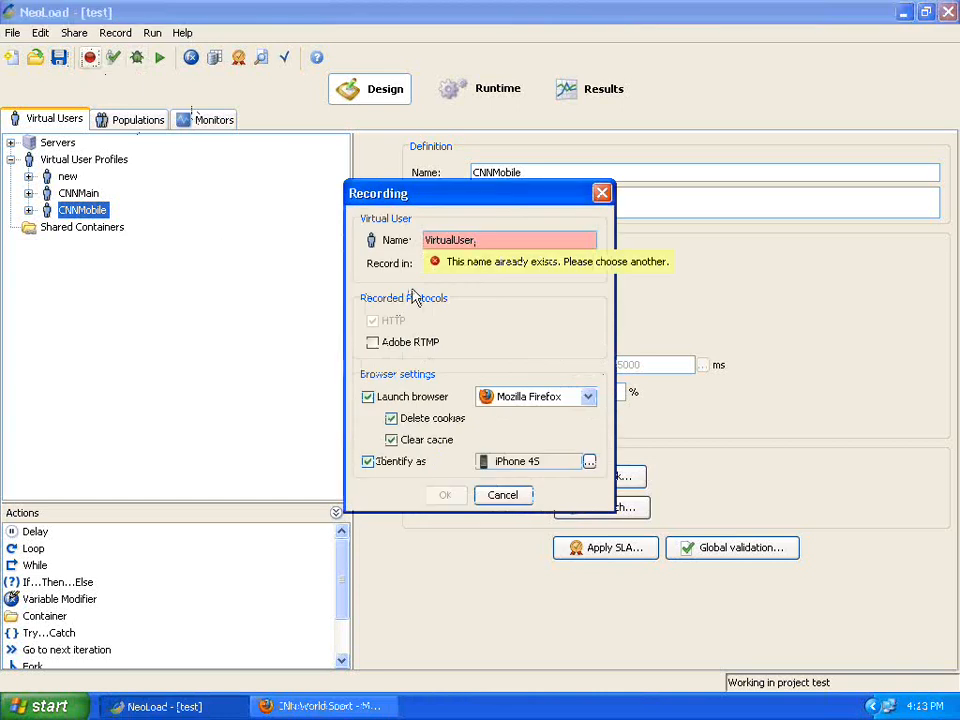
pyautogui.moveTo(484, 238); pyautogui.dragTo(381, 241)
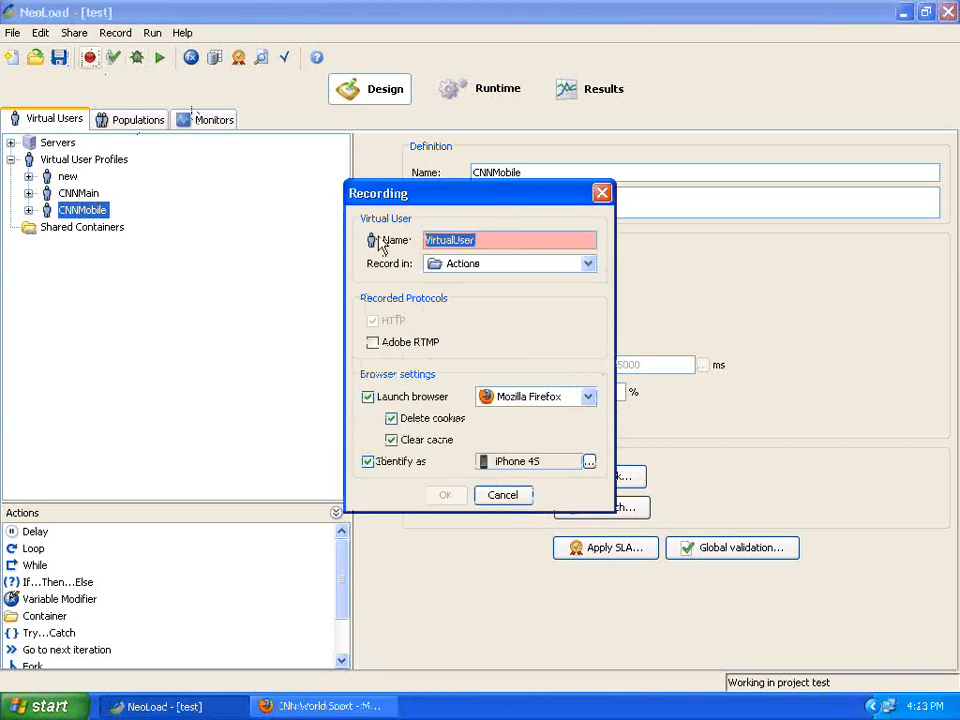
pyautogui.write('Nspi')
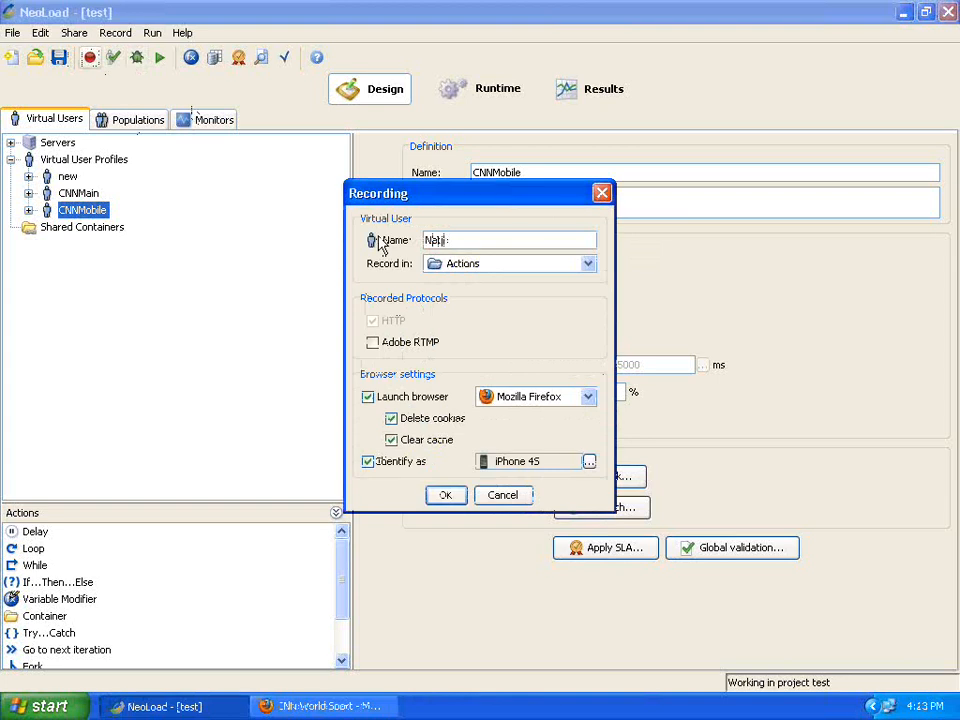
pyautogui.write('veApp')
pyautogui.click(368, 397)
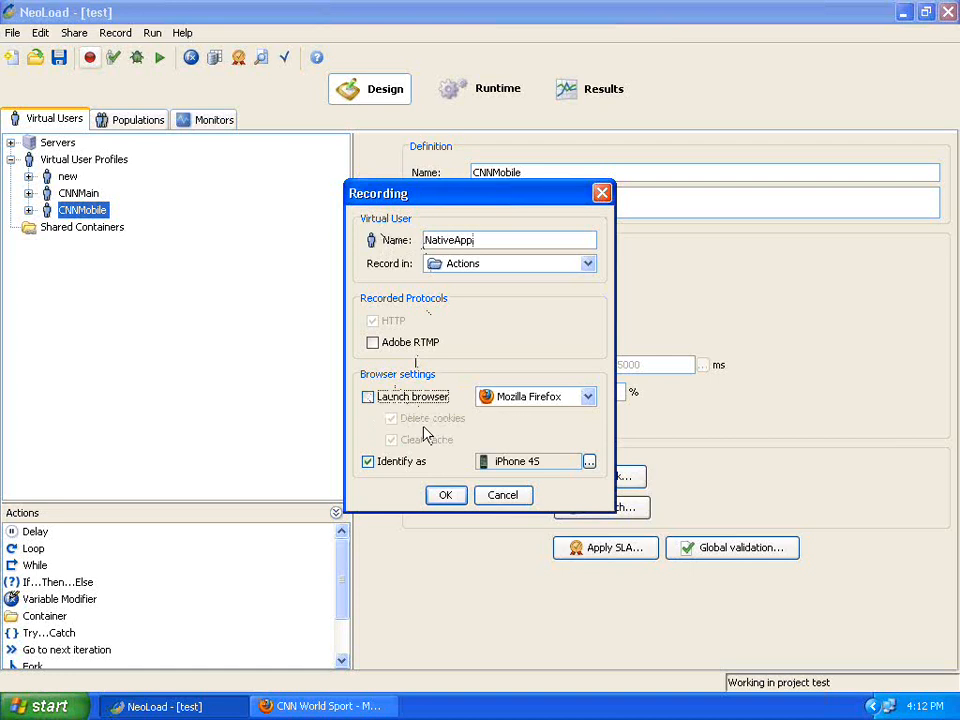
pyautogui.moveTo(531, 475)
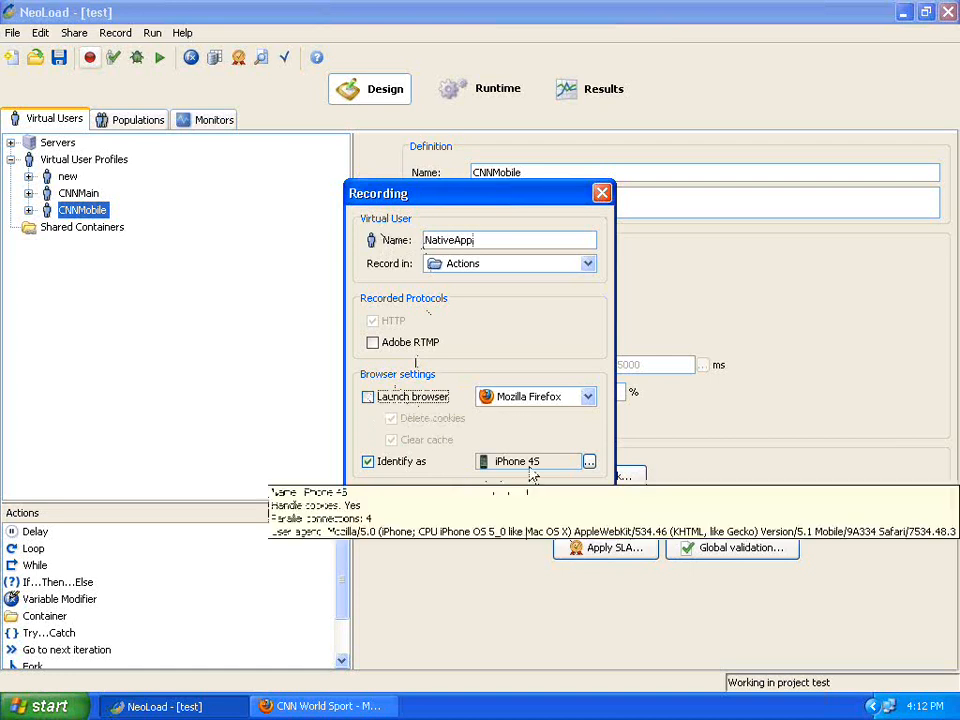
pyautogui.click(368, 462)
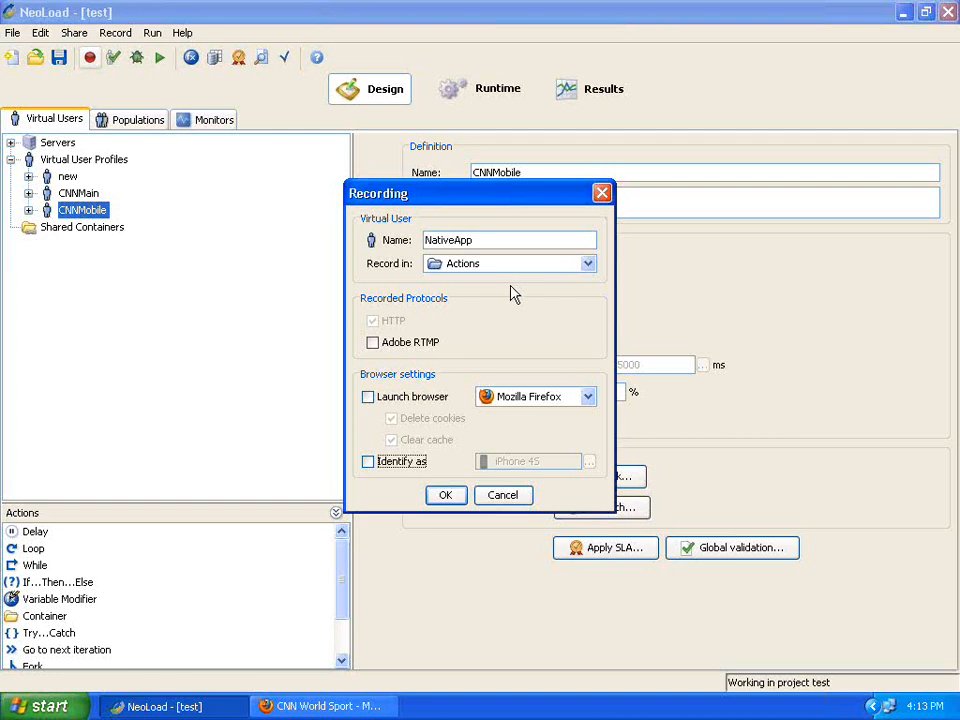
# Begin recording NativeApp and name the recorded-pages container NativeAppRecord.
pyautogui.click(445, 497)
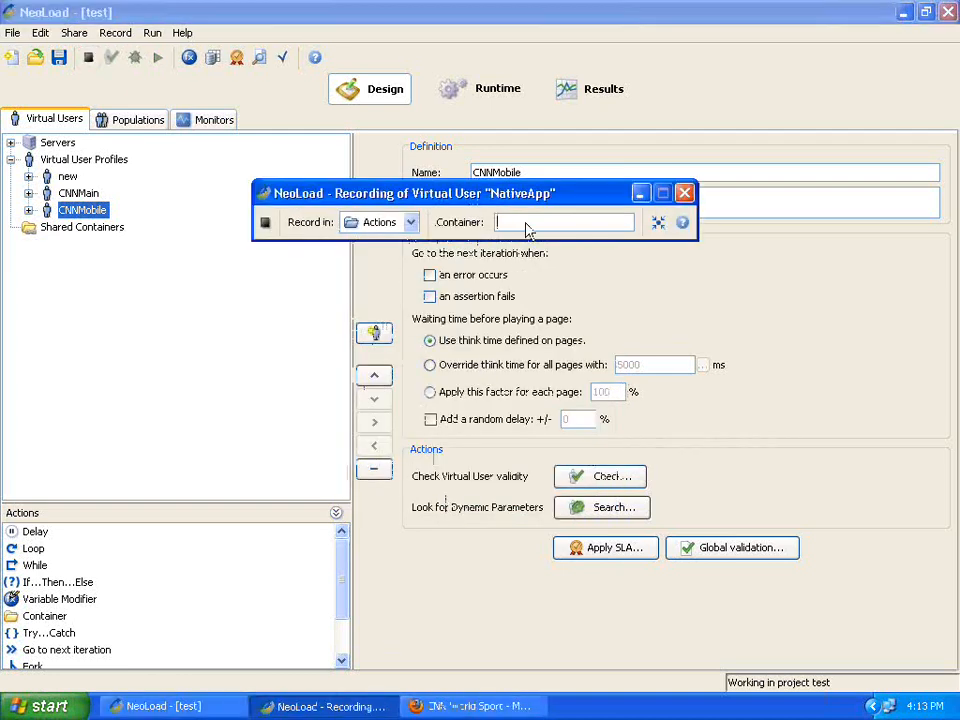
pyautogui.click(526, 224)
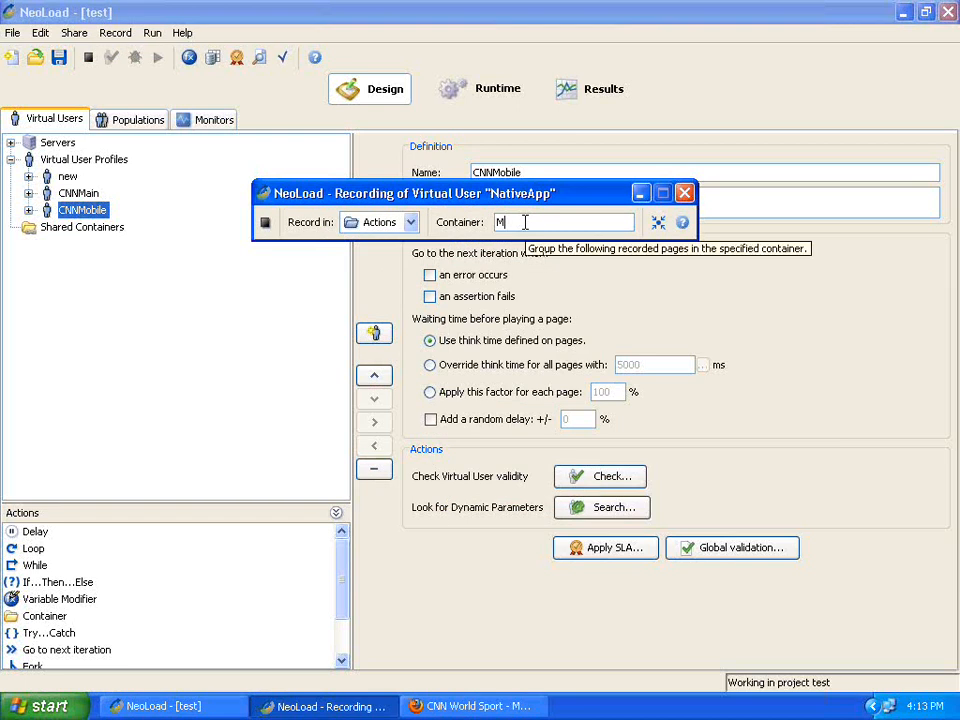
pyautogui.write('NativeAt')
pyautogui.write('pRe')
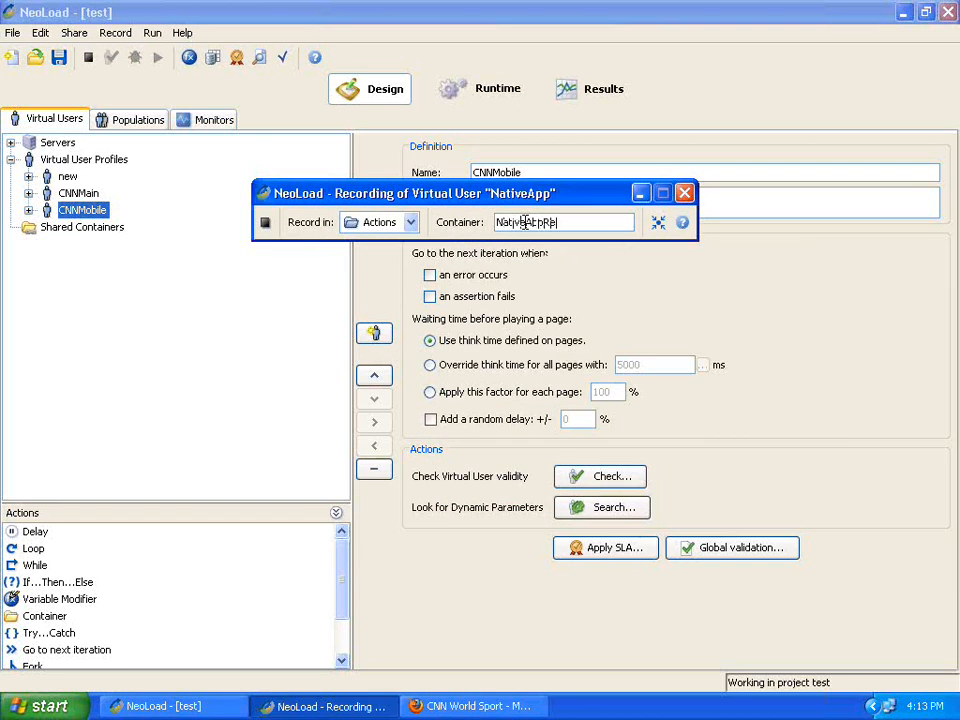
pyautogui.write('cord')
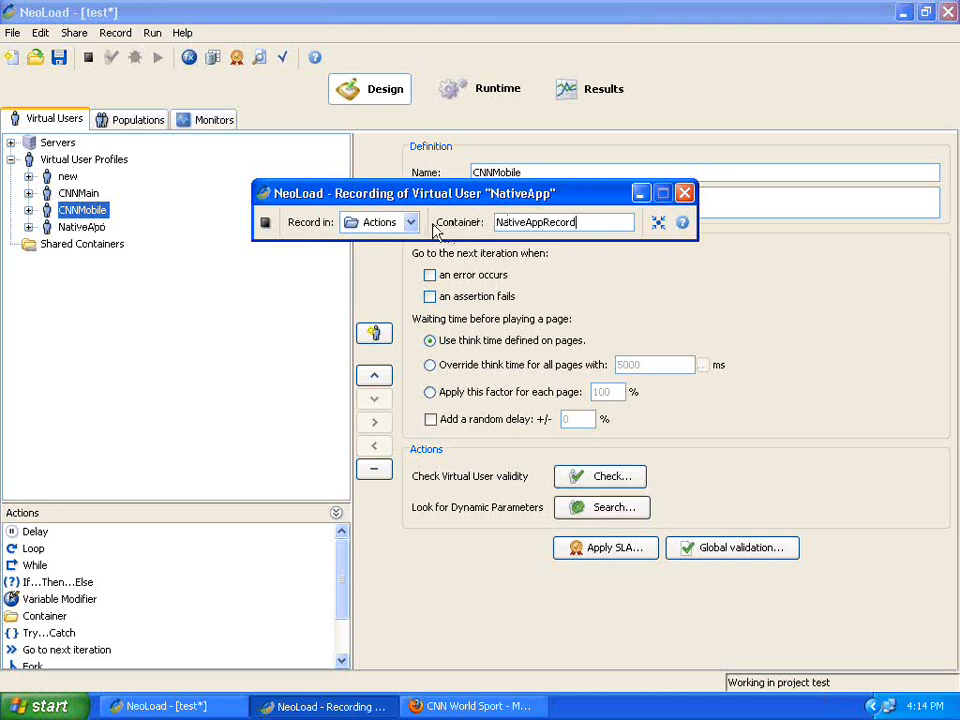
# Stop recording, finish the Post-recording Wizard, and expand Actions > NativeAppRecord to list its requests.
pyautogui.click(265, 223)
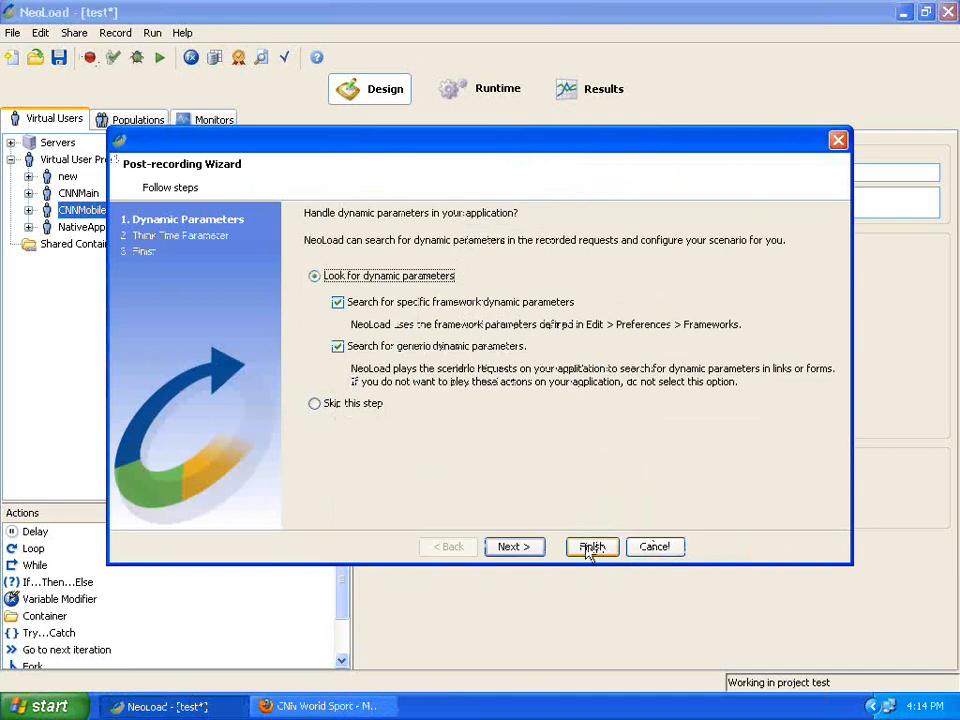
pyautogui.click(591, 548)
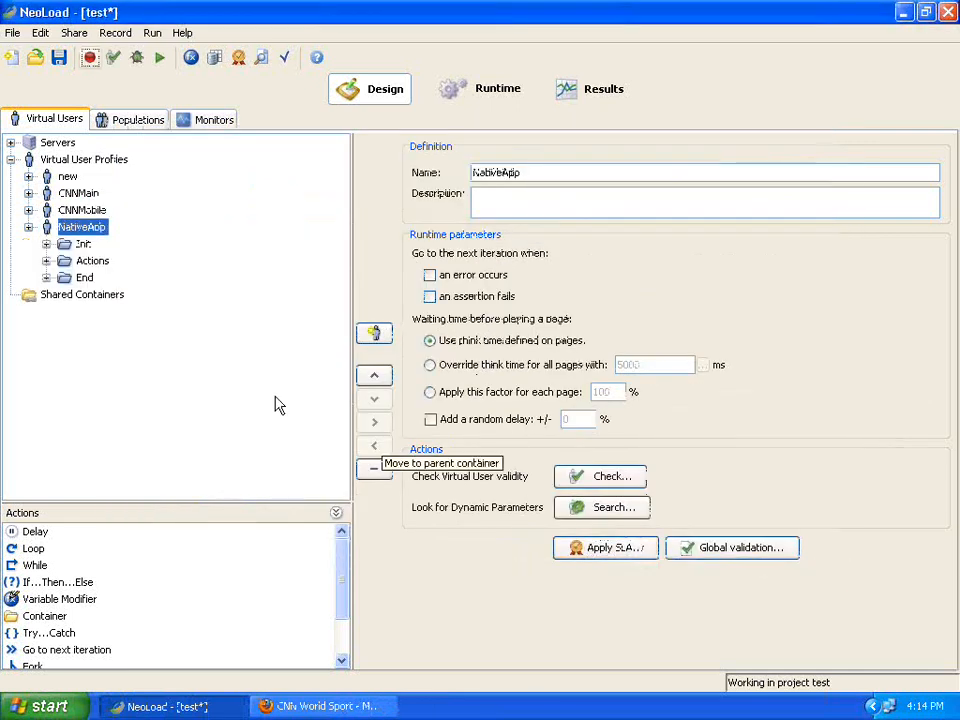
pyautogui.click(46, 260)
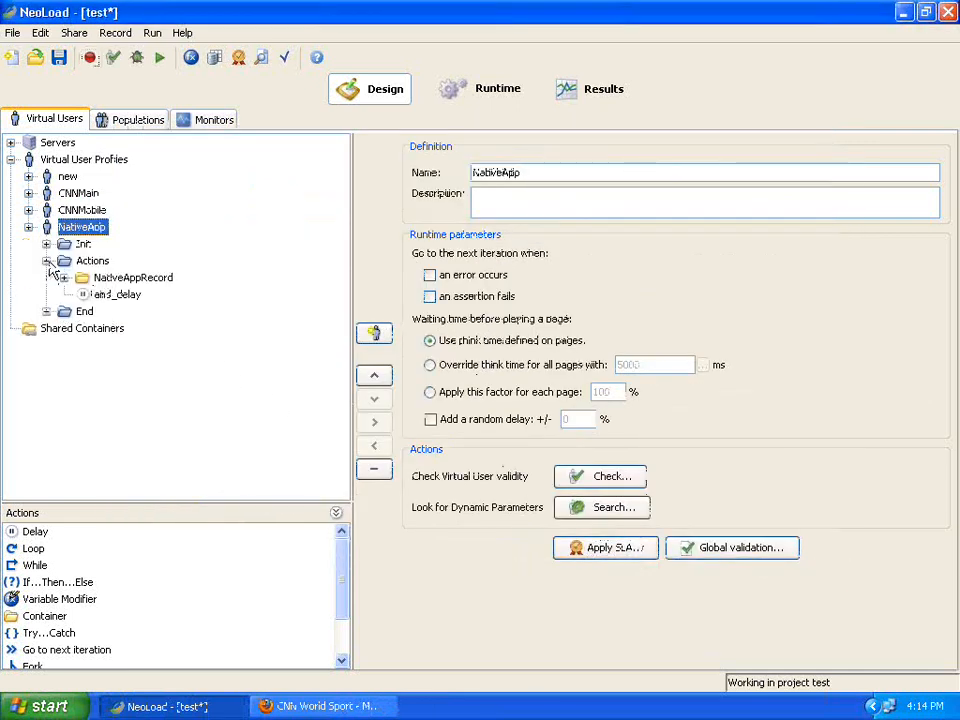
pyautogui.click(113, 280)
pyautogui.click(64, 278)
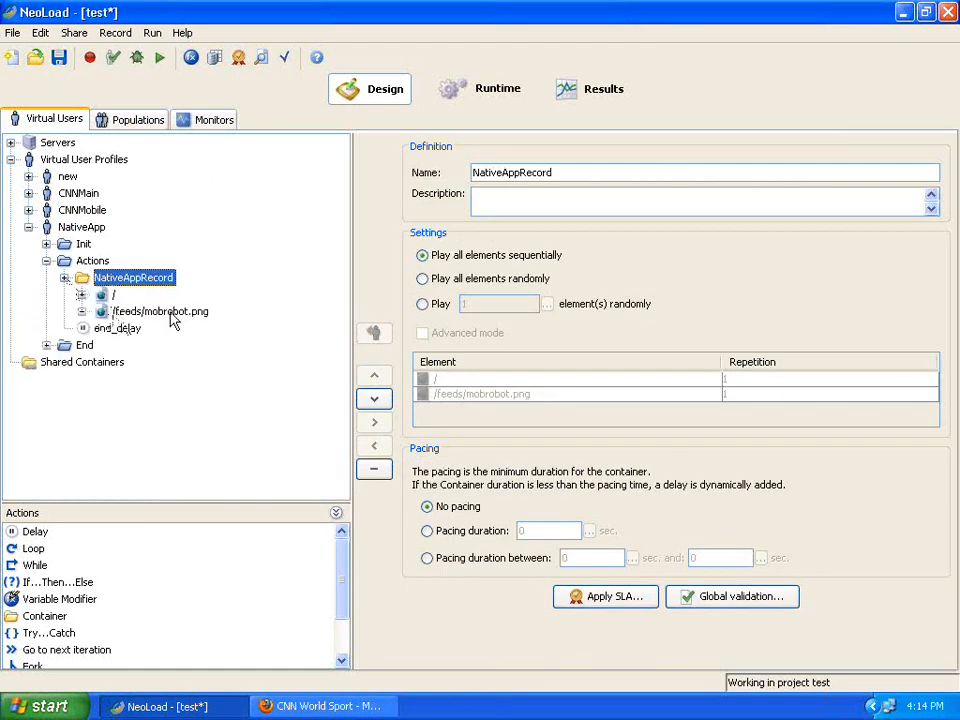
# Inspect the / page and its hindu_frontpage, hindu_states, hindu_national and mobrobot.png requests.
pyautogui.click(112, 294)
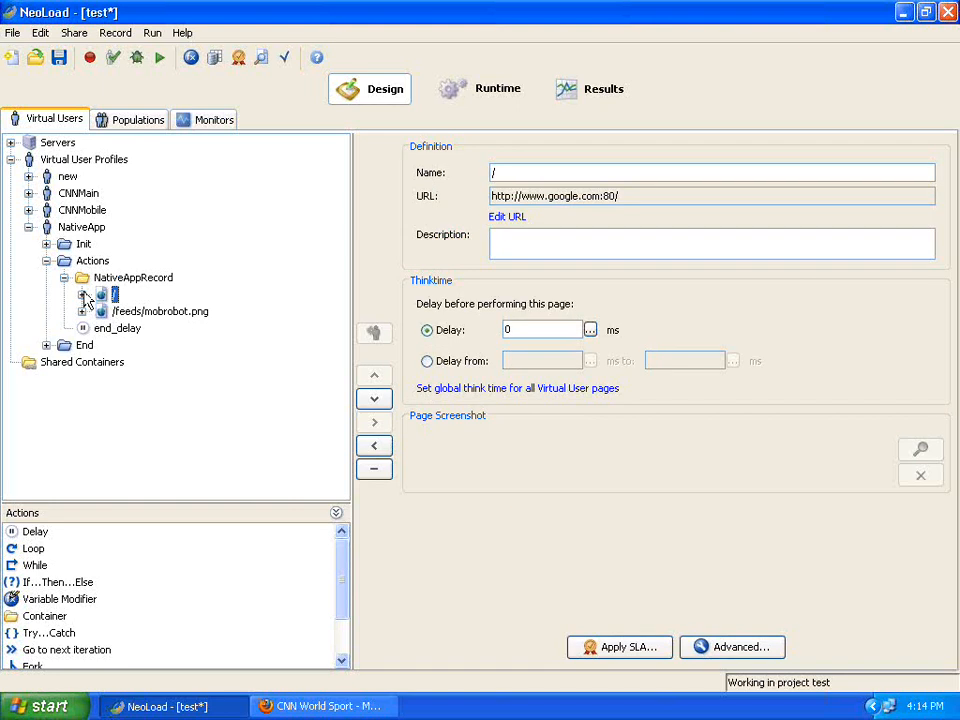
pyautogui.click(83, 296)
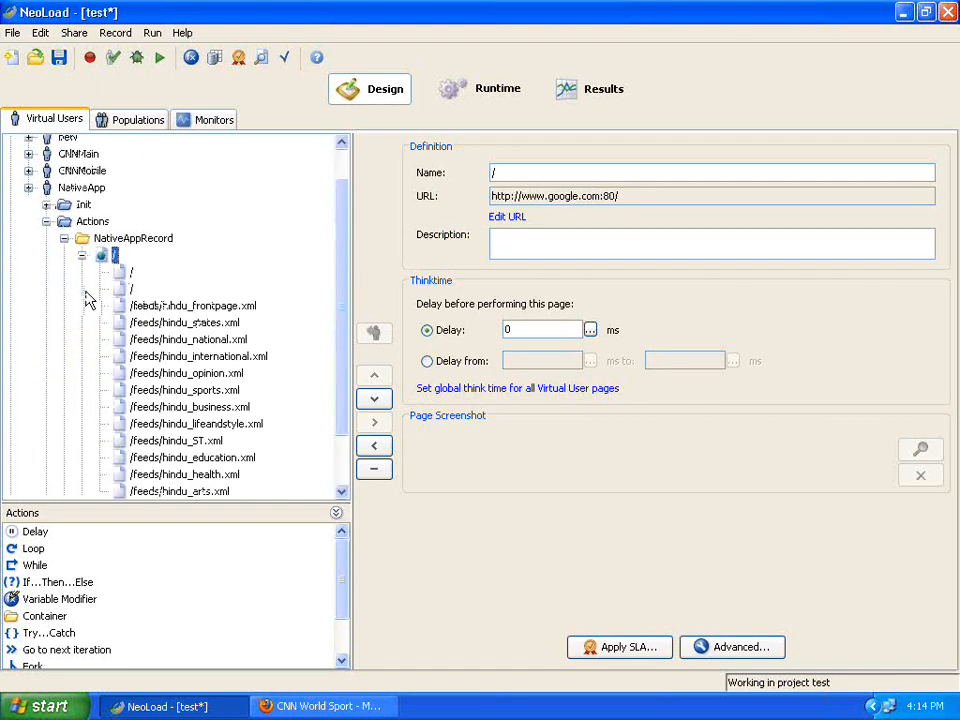
pyautogui.click(192, 308)
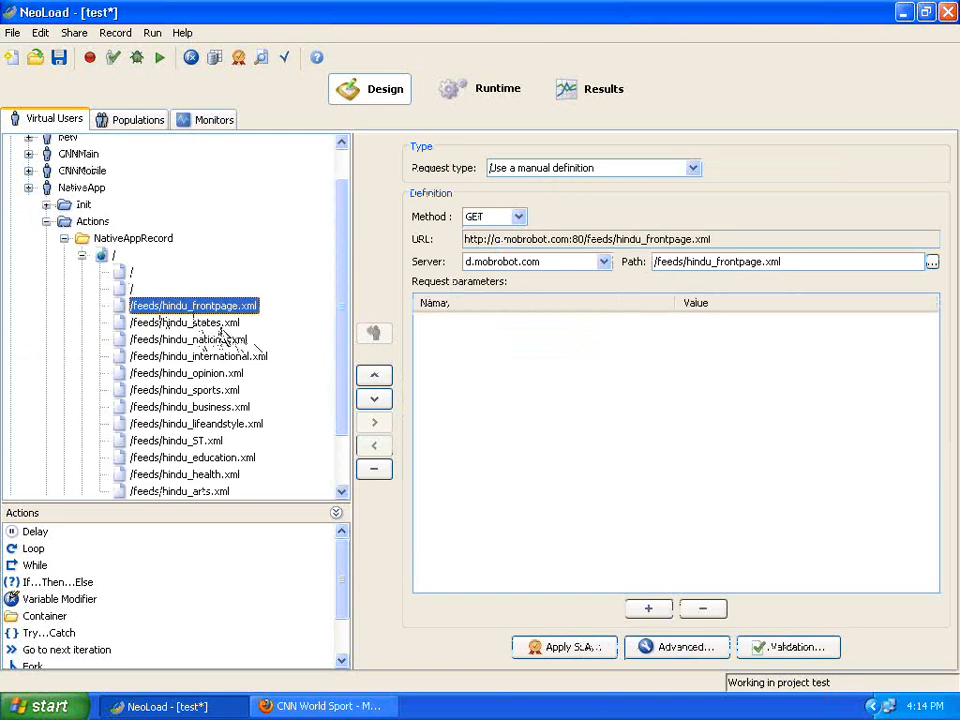
pyautogui.click(220, 323)
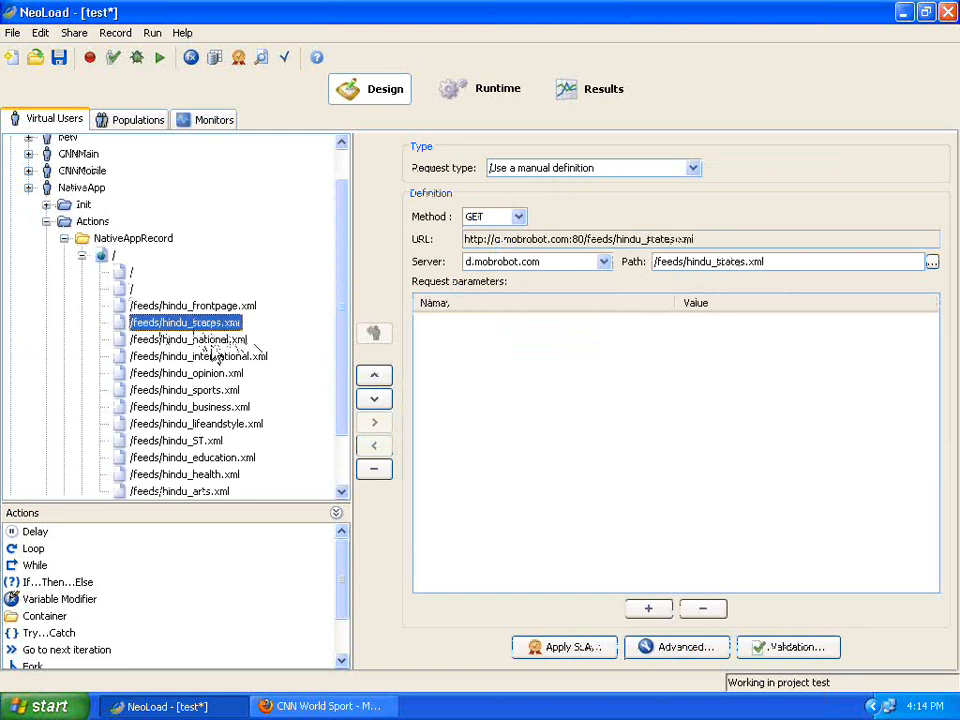
pyautogui.click(200, 342)
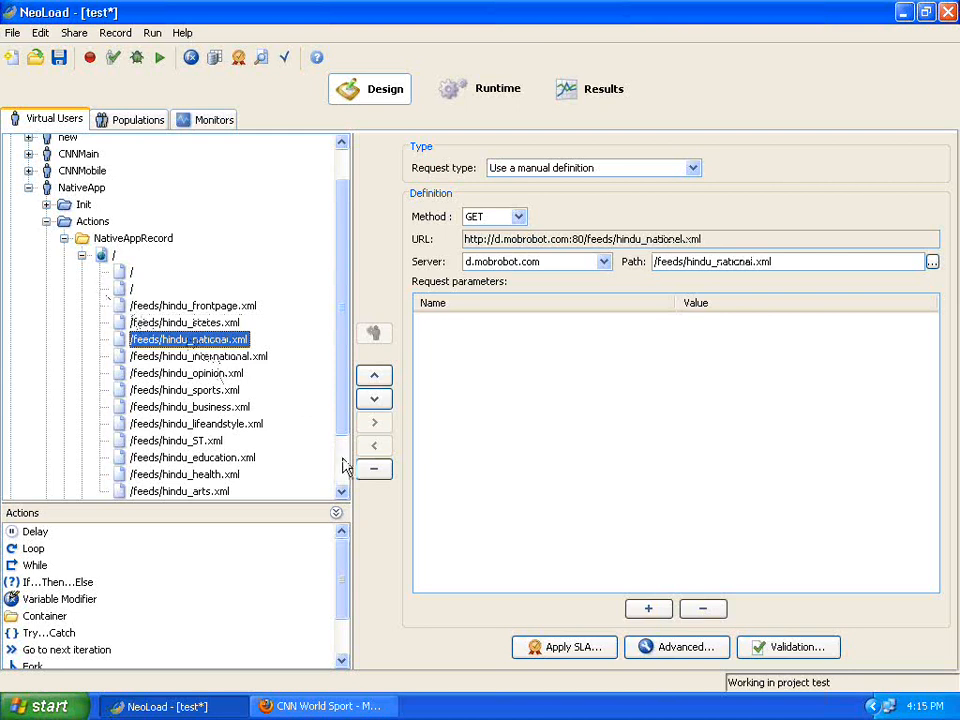
pyautogui.scroll(-2, 343, 464)
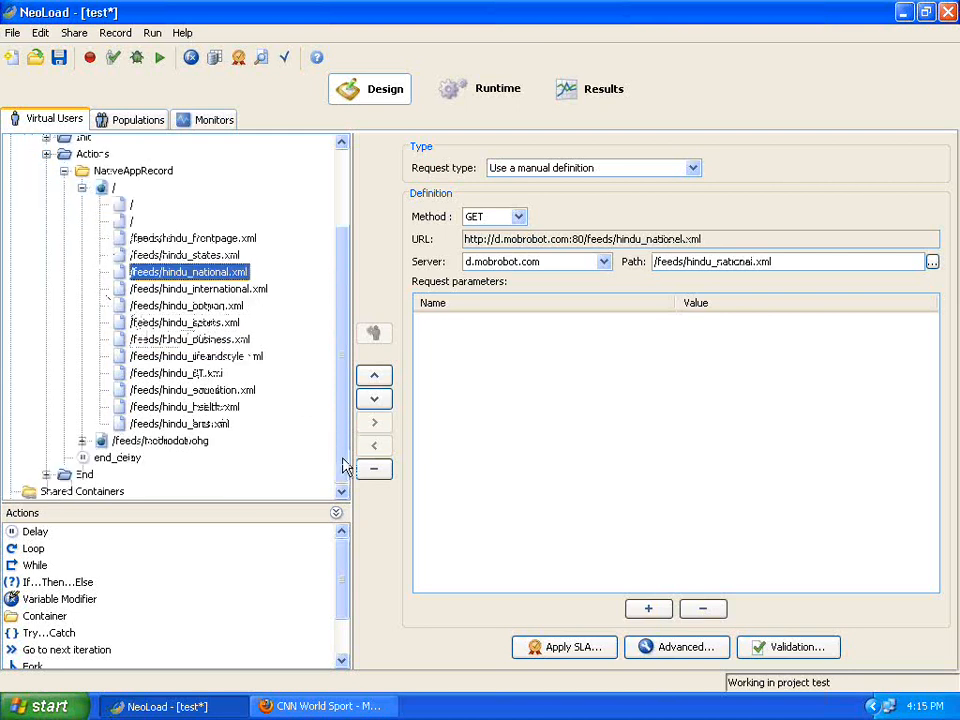
pyautogui.click(82, 443)
pyautogui.click(169, 463)
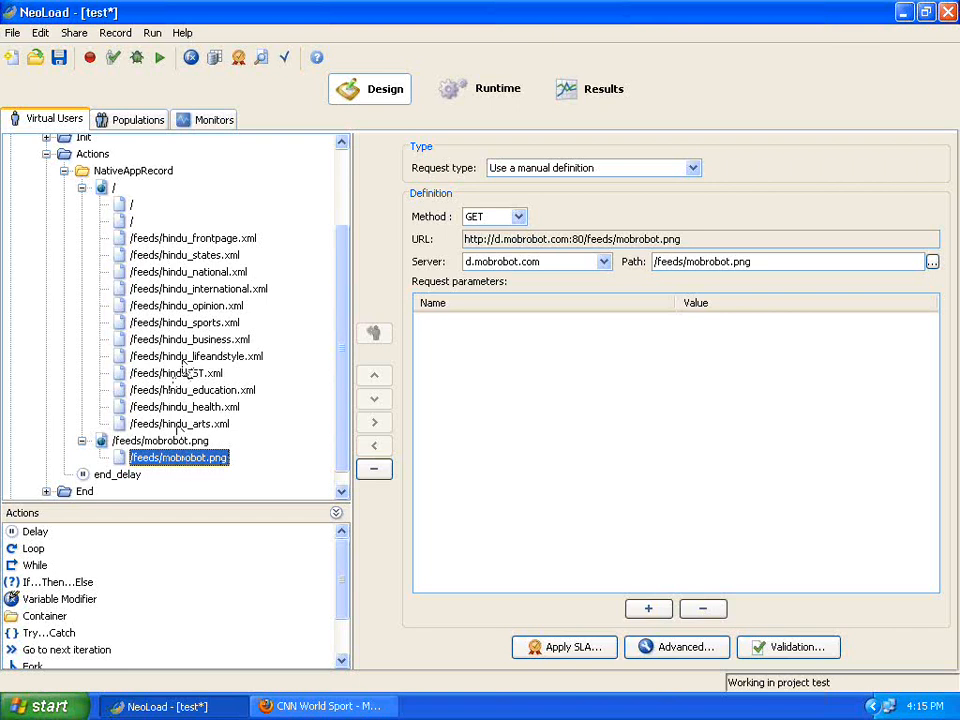
# Review the hindu_sports, hindu_international and / requests, ending on /feeds/hindu_opinion.xml's definition.
pyautogui.click(196, 322)
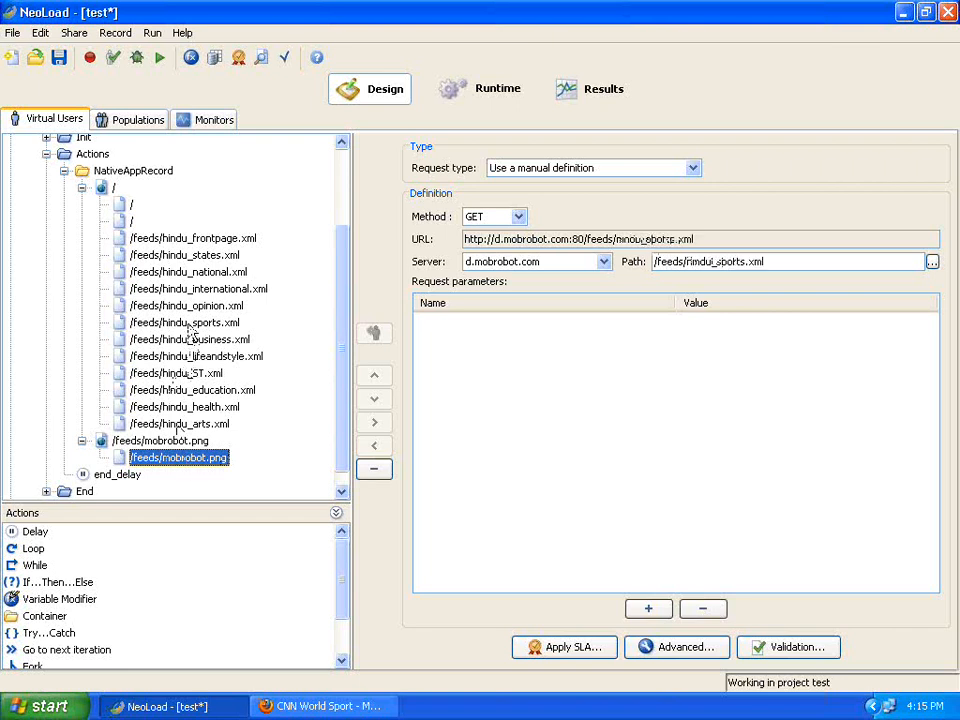
pyautogui.click(197, 290)
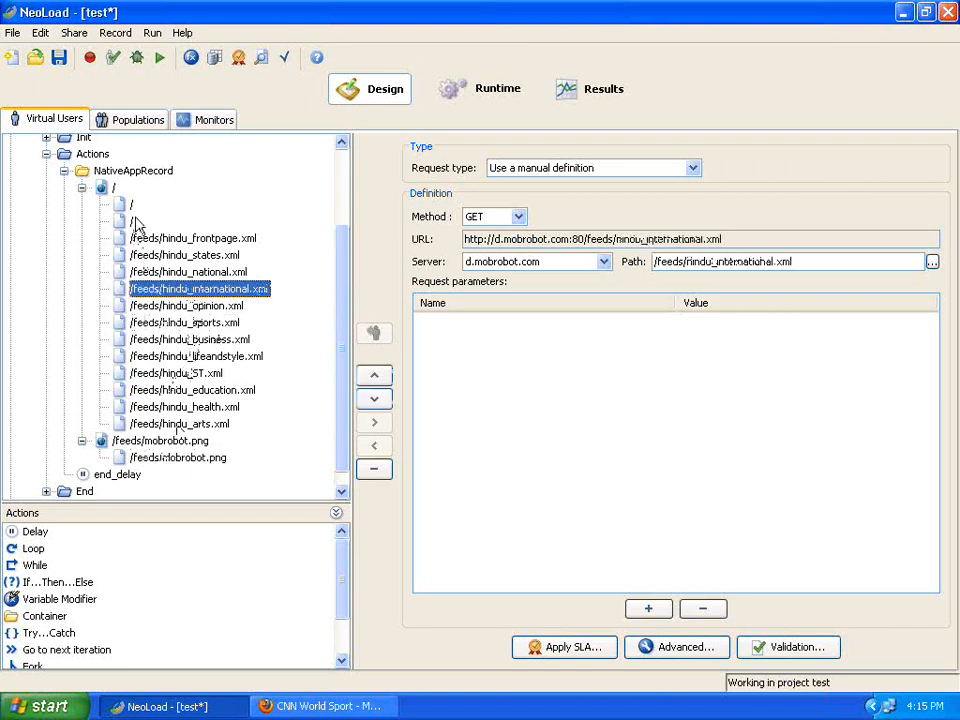
pyautogui.click(129, 220)
pyautogui.click(130, 205)
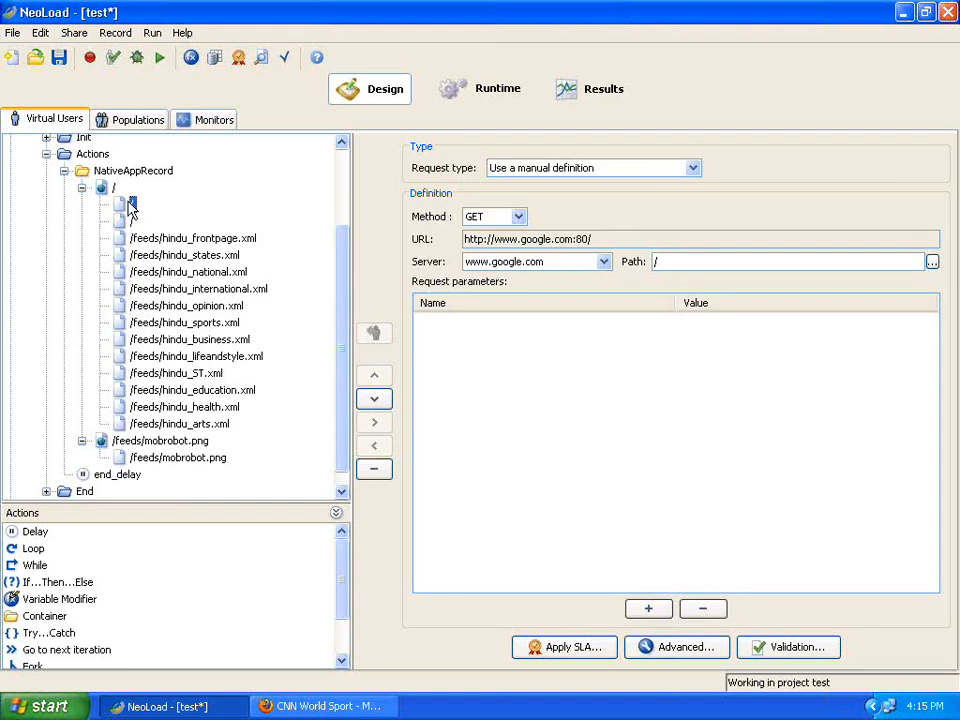
pyautogui.click(157, 272)
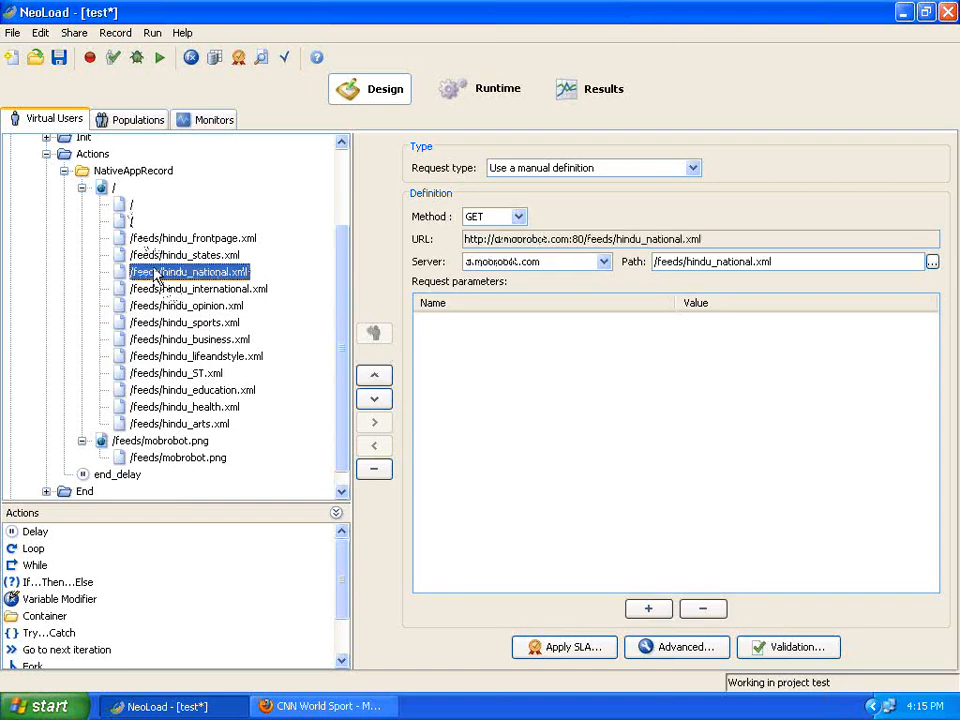
pyautogui.click(341, 489)
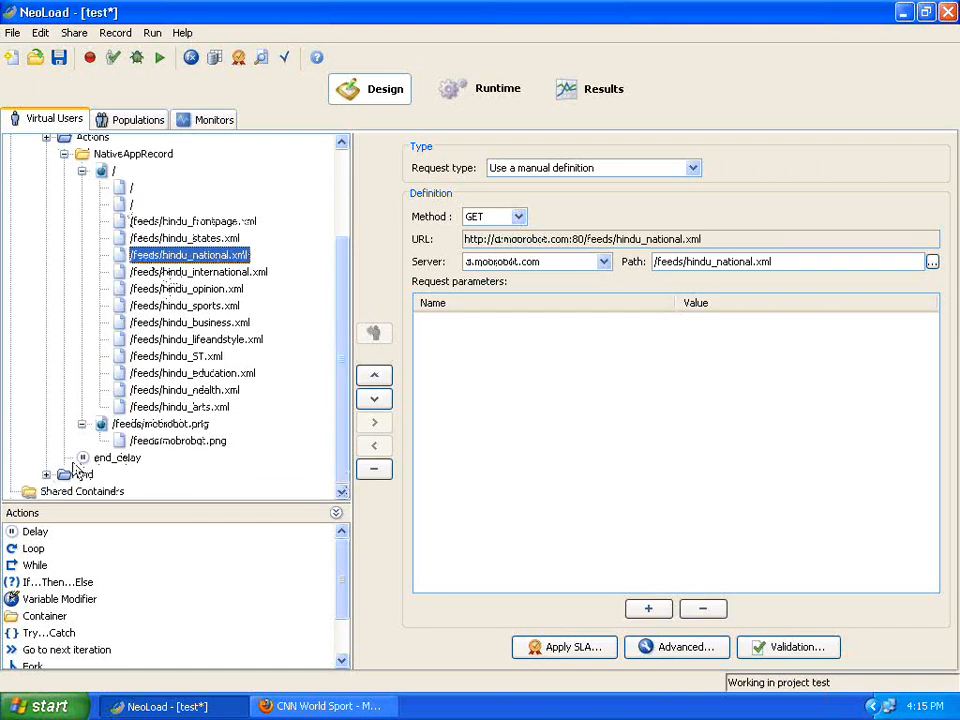
pyautogui.click(153, 425)
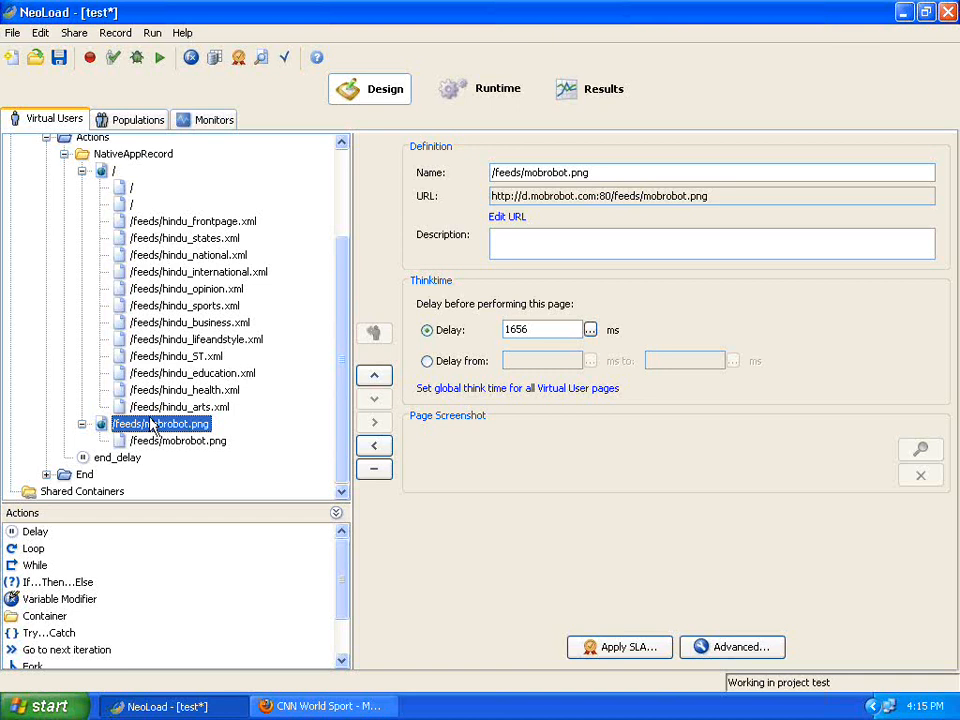
pyautogui.click(168, 289)
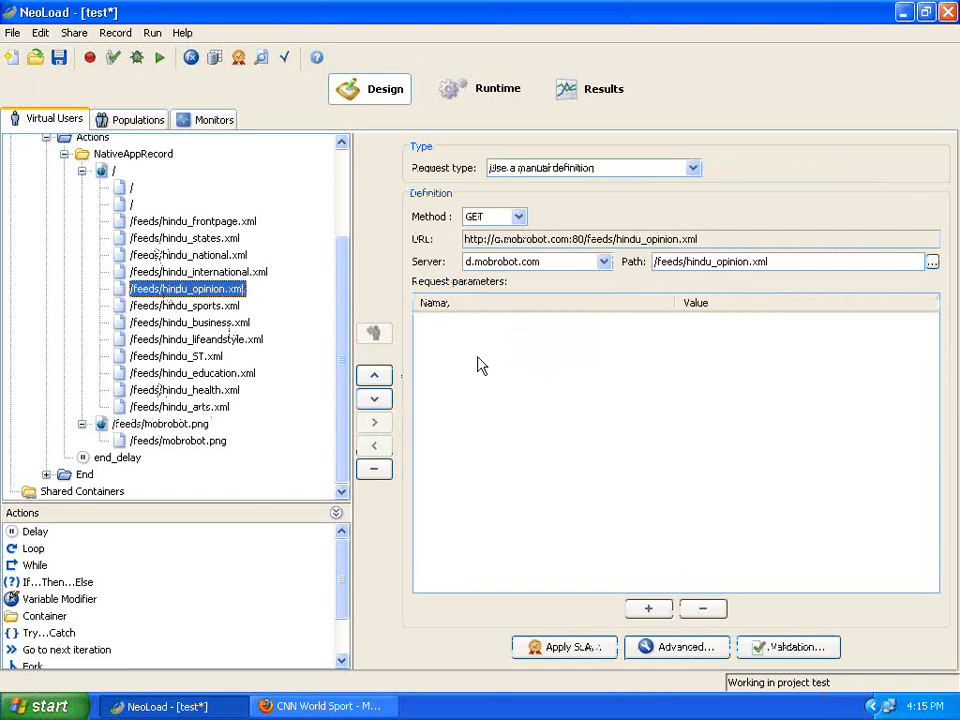
pyautogui.click(674, 648)
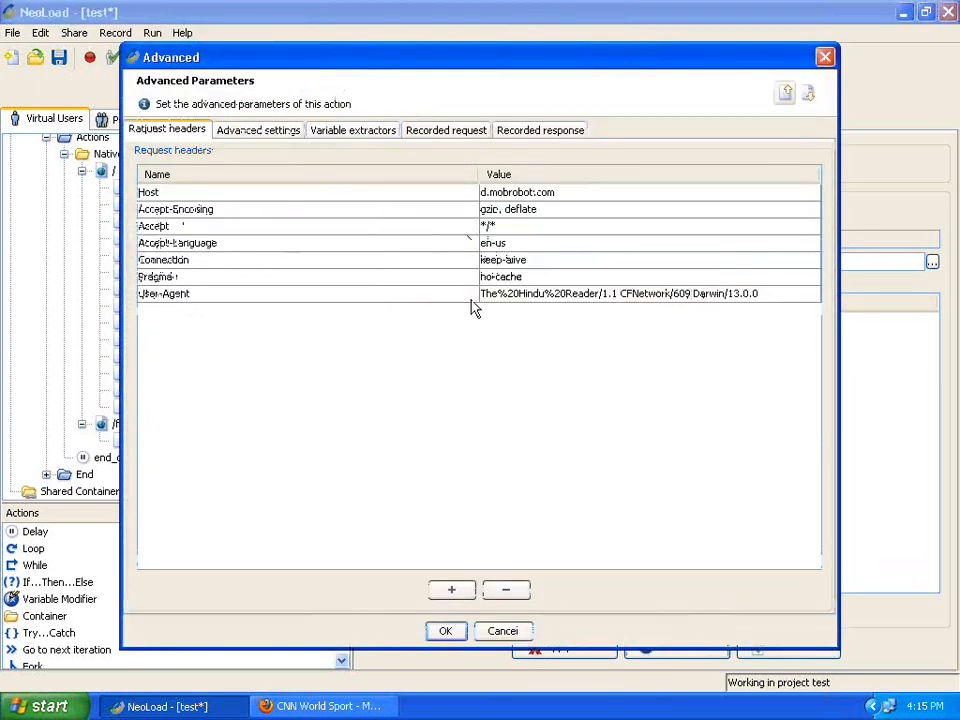
pyautogui.click(513, 300)
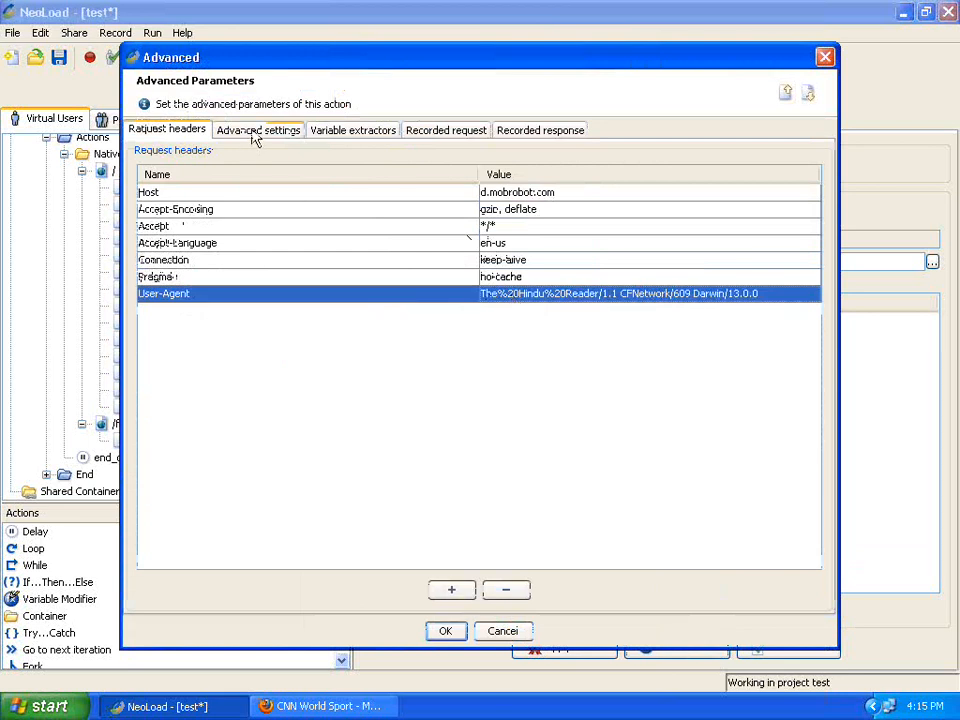
pyautogui.click(510, 130)
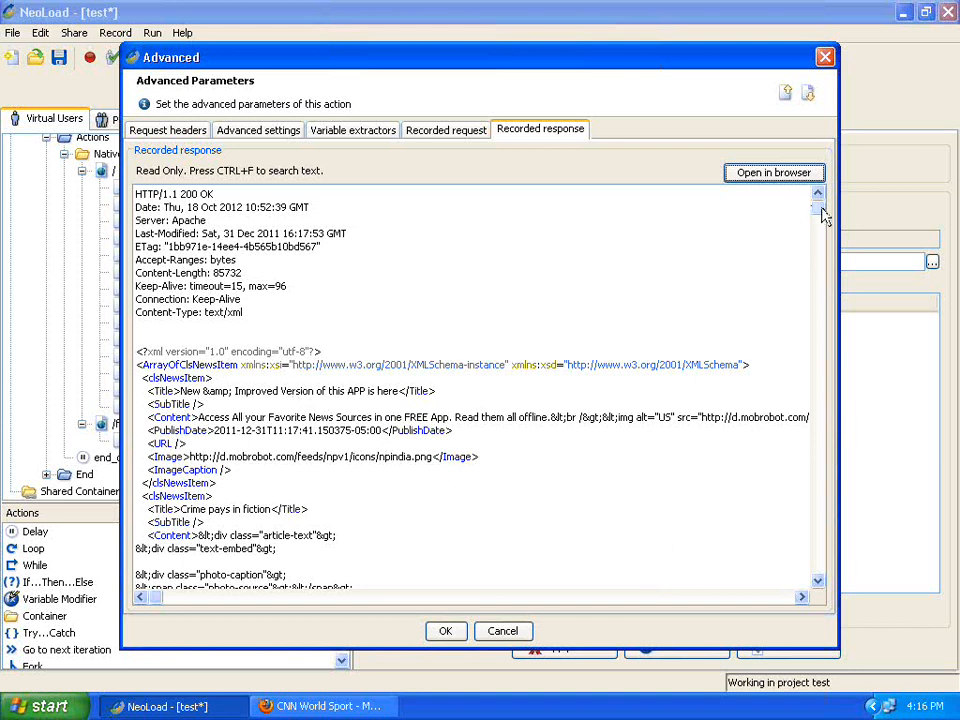
pyautogui.moveTo(820, 208); pyautogui.dragTo(827, 298)
pyautogui.click(816, 548)
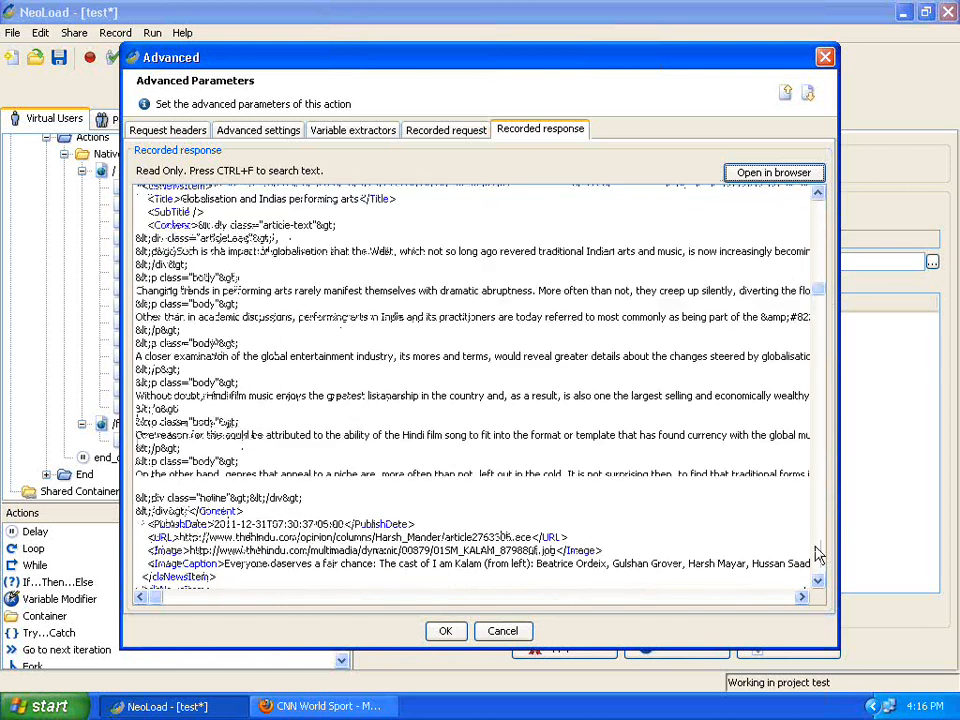
pyautogui.click(815, 548)
pyautogui.click(815, 548)
pyautogui.click(815, 549)
pyautogui.click(815, 549)
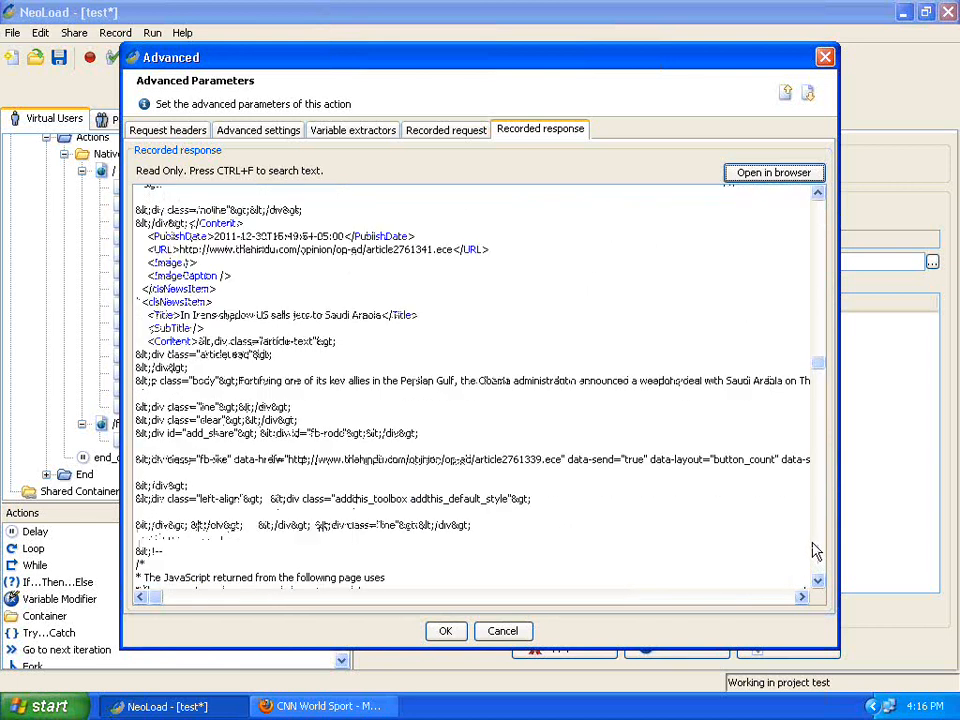
pyautogui.click(815, 549)
pyautogui.click(815, 549)
pyautogui.click(815, 549)
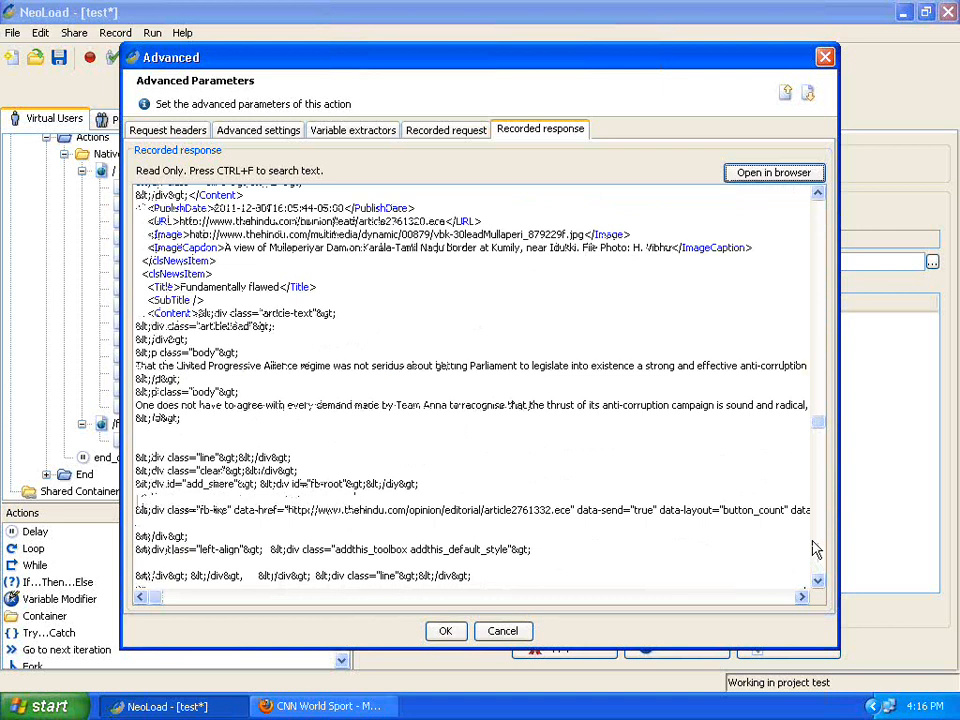
pyautogui.click(815, 549)
pyautogui.click(816, 557)
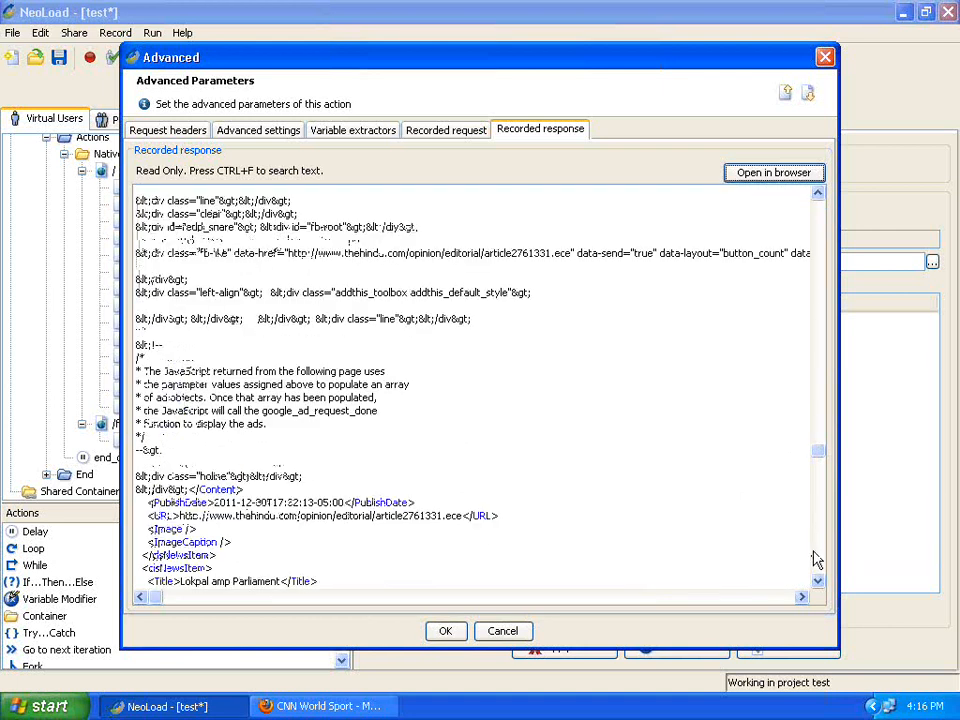
pyautogui.click(816, 557)
pyautogui.click(816, 557)
pyautogui.click(816, 557)
pyautogui.click(816, 557)
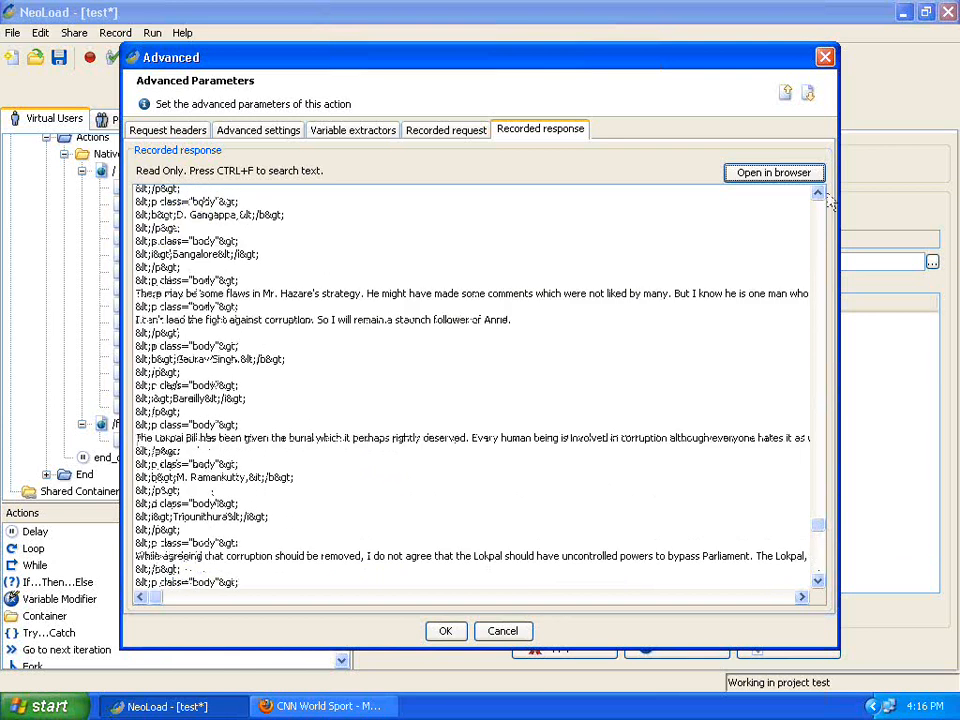
pyautogui.click(825, 57)
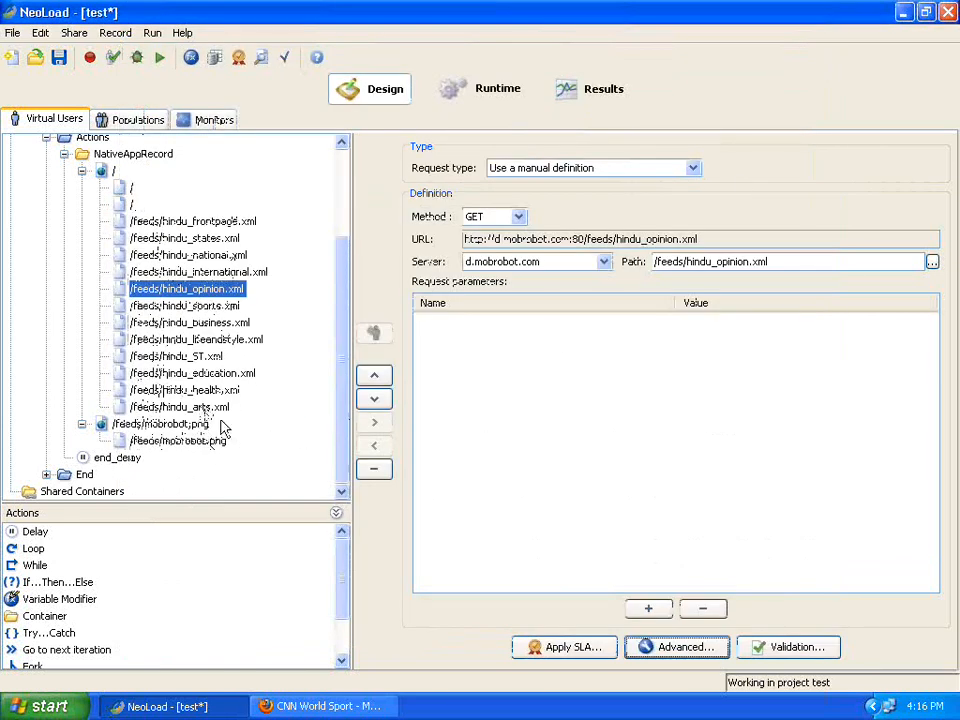
# Review the recorded XML news response of the /feeds/hindu_arts.xml request in its Advanced parameters.
pyautogui.click(226, 409)
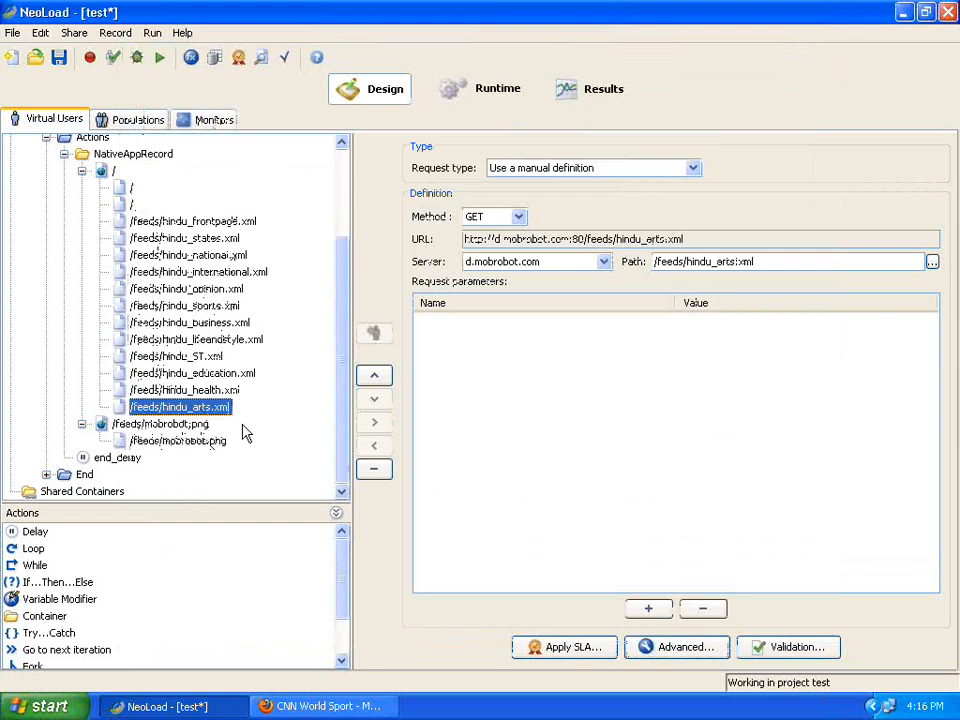
pyautogui.click(674, 649)
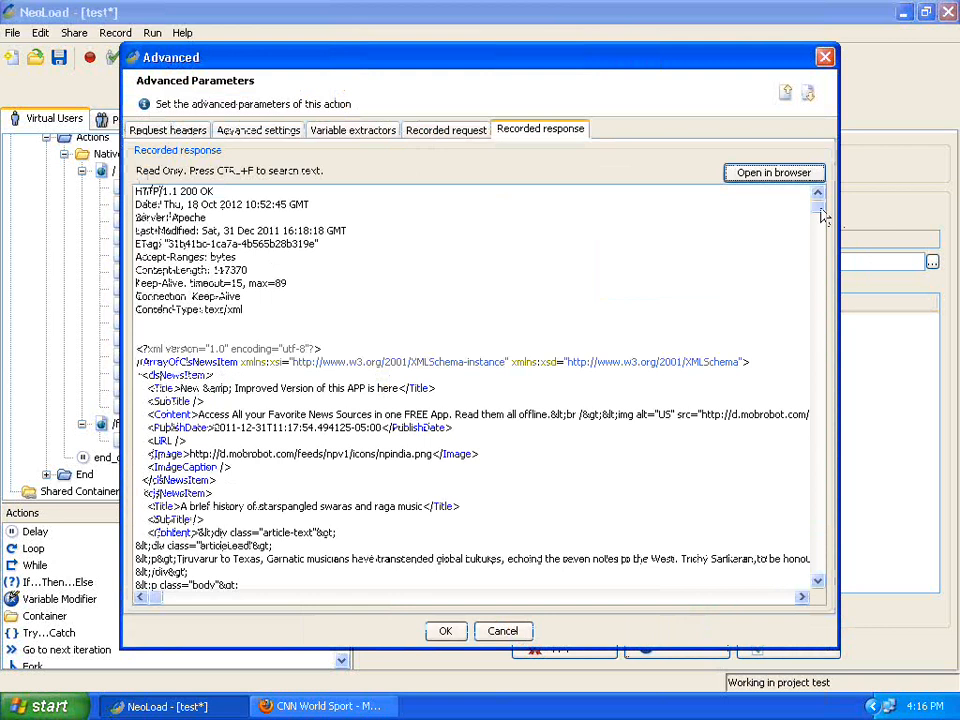
pyautogui.moveTo(822, 217); pyautogui.dragTo(820, 552)
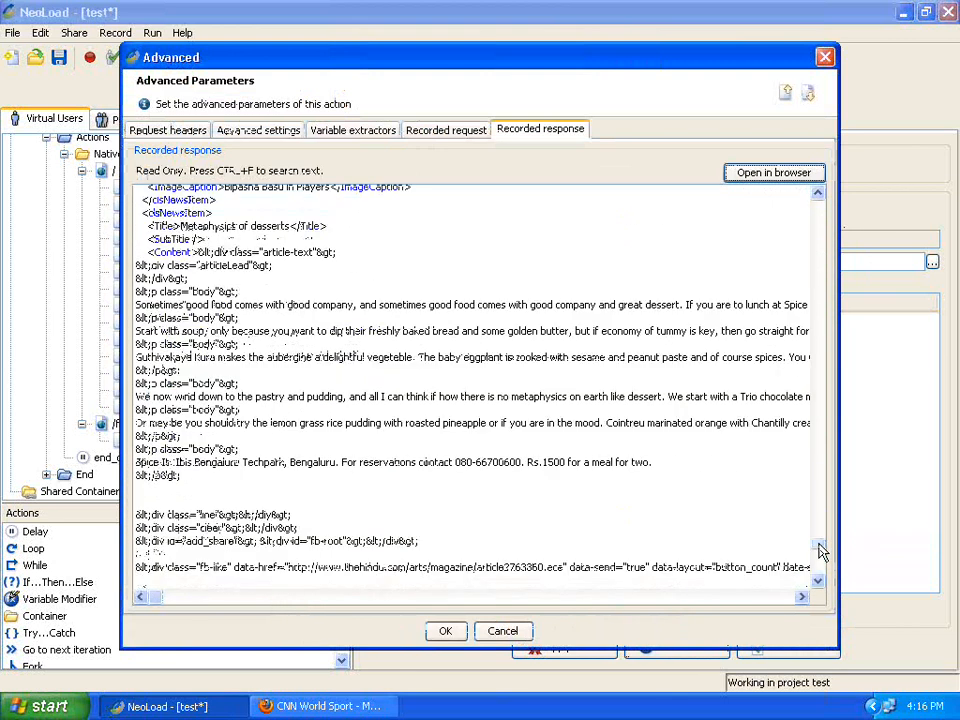
pyautogui.click(820, 220)
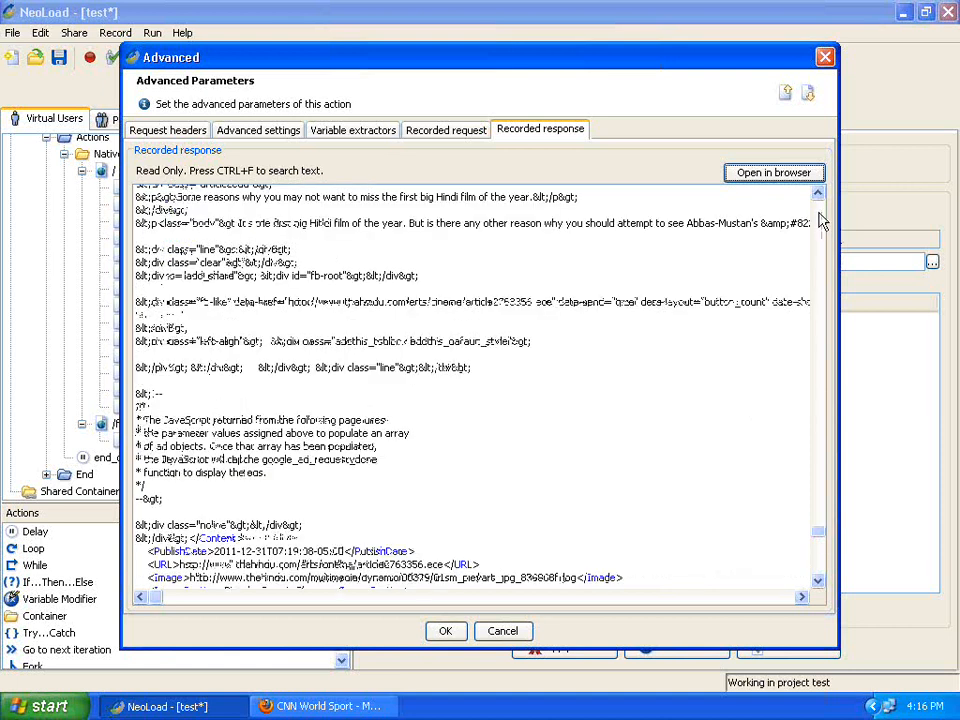
pyautogui.click(820, 220)
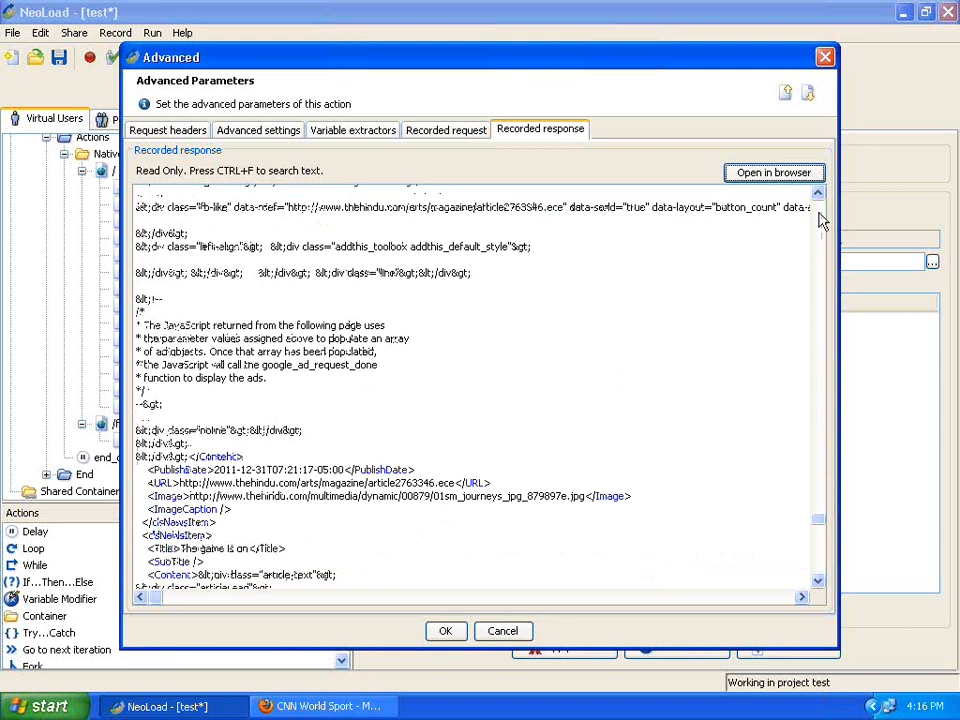
pyautogui.click(820, 220)
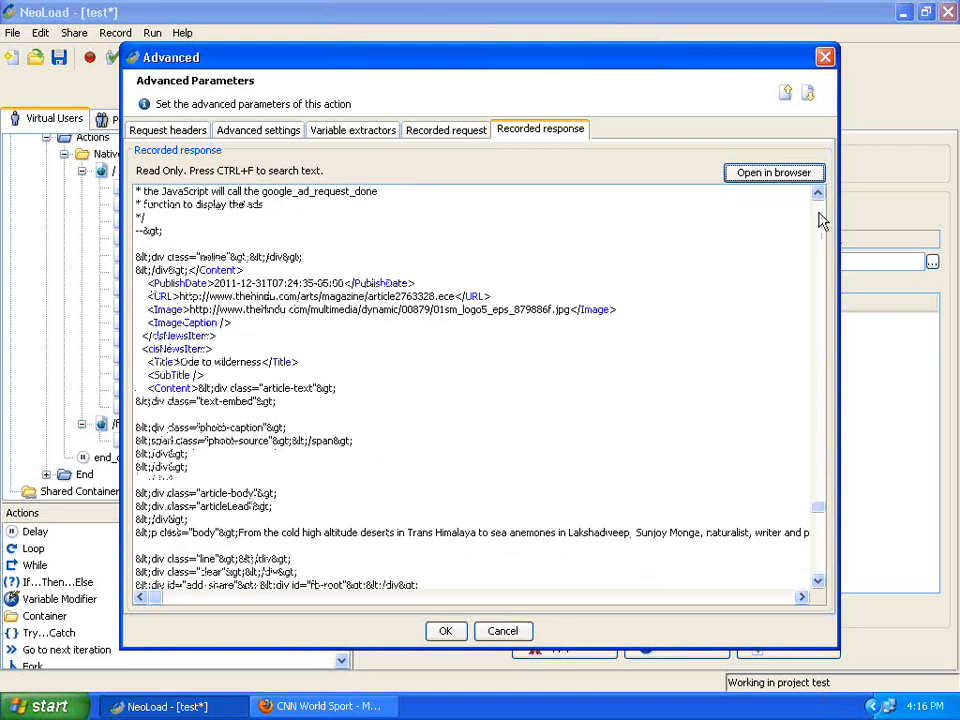
pyautogui.click(825, 58)
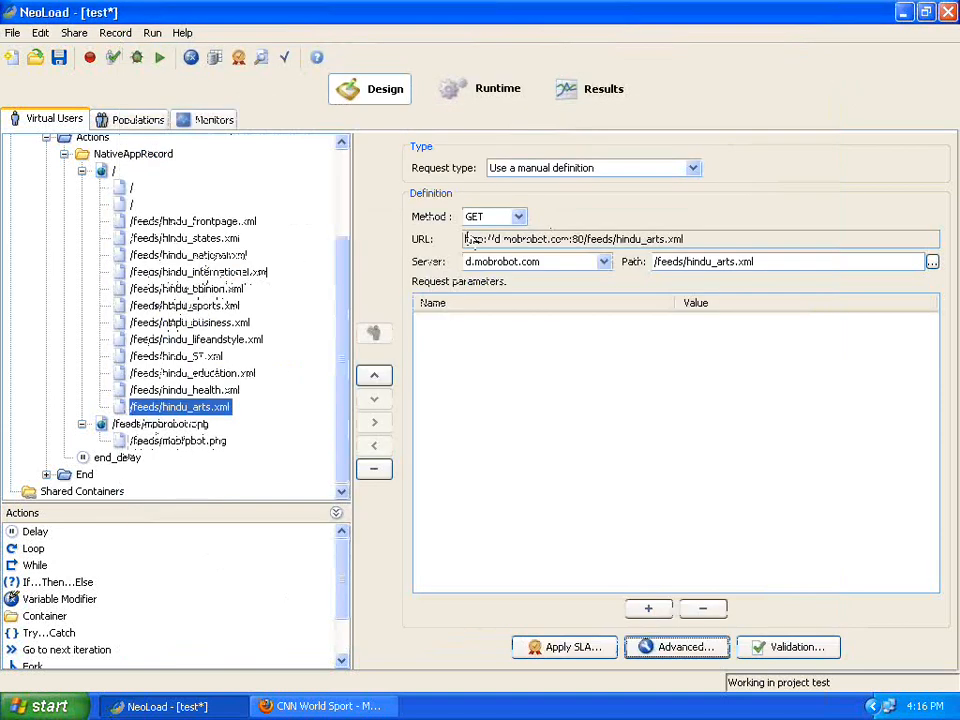
# Save the project and collapse NativeAppRecord to show its sequential container settings.
pyautogui.click(60, 58)
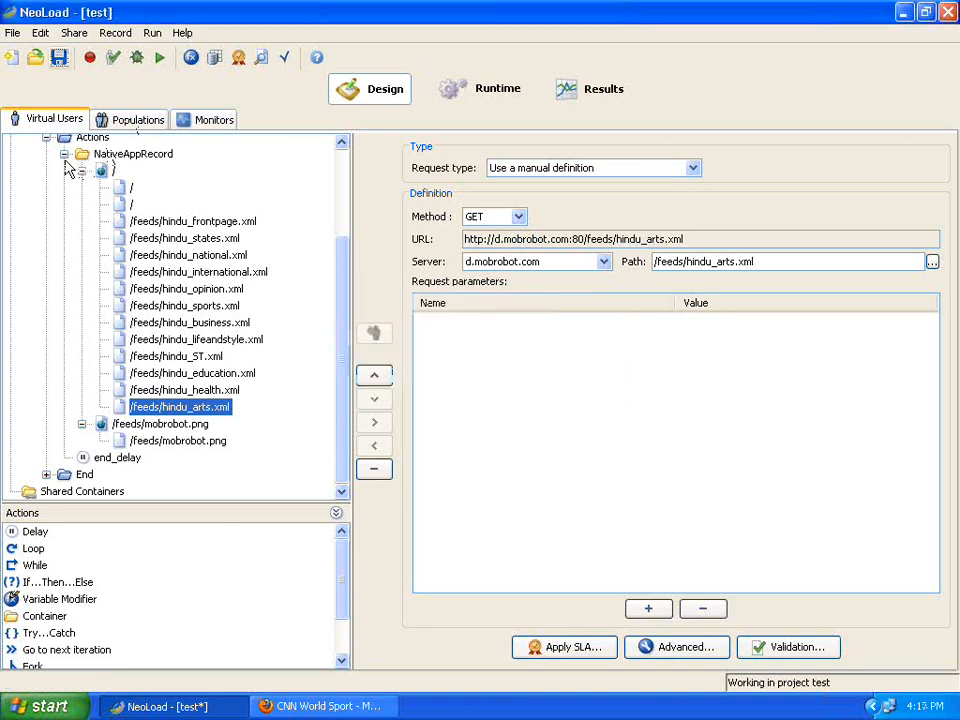
pyautogui.click(64, 153)
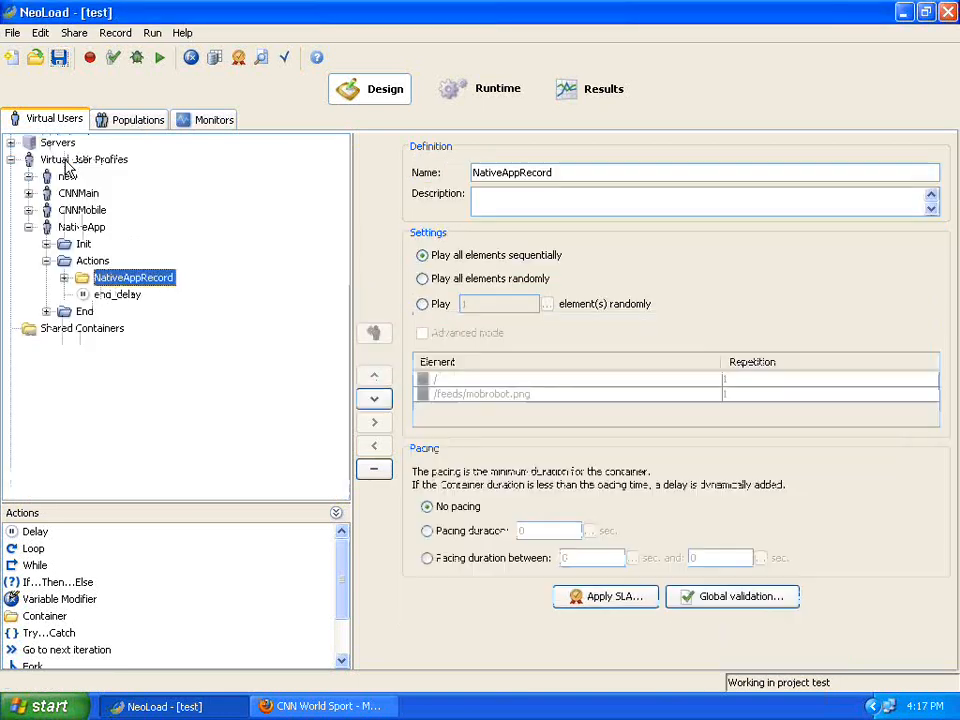
pyautogui.click(139, 121)
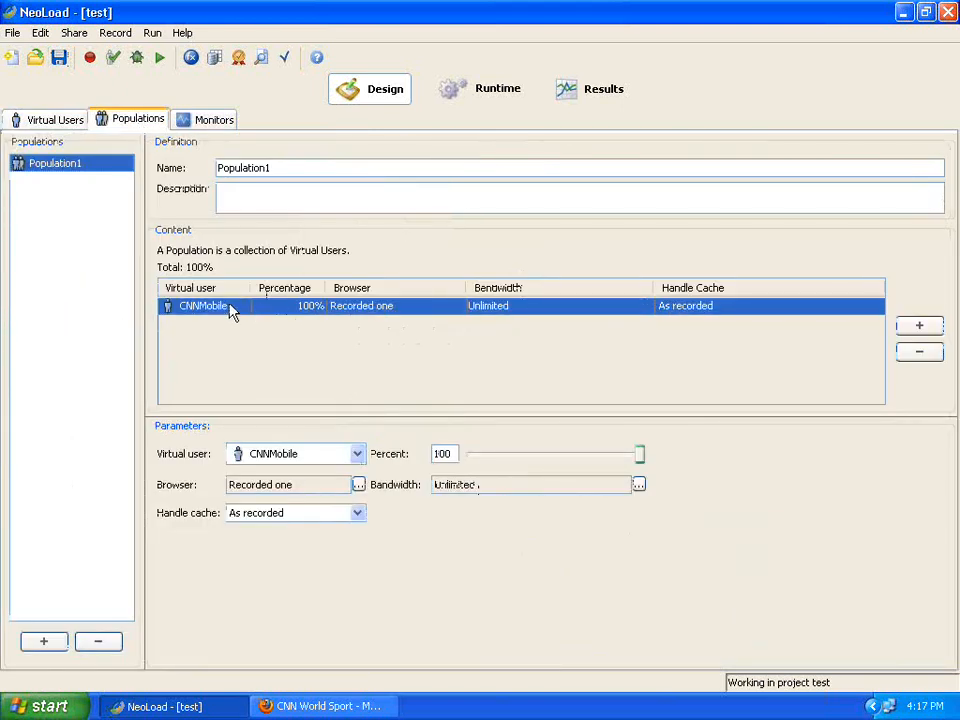
# Make Population1 use the NativeApp virtual user at 100% and save the project.
pyautogui.click(357, 454)
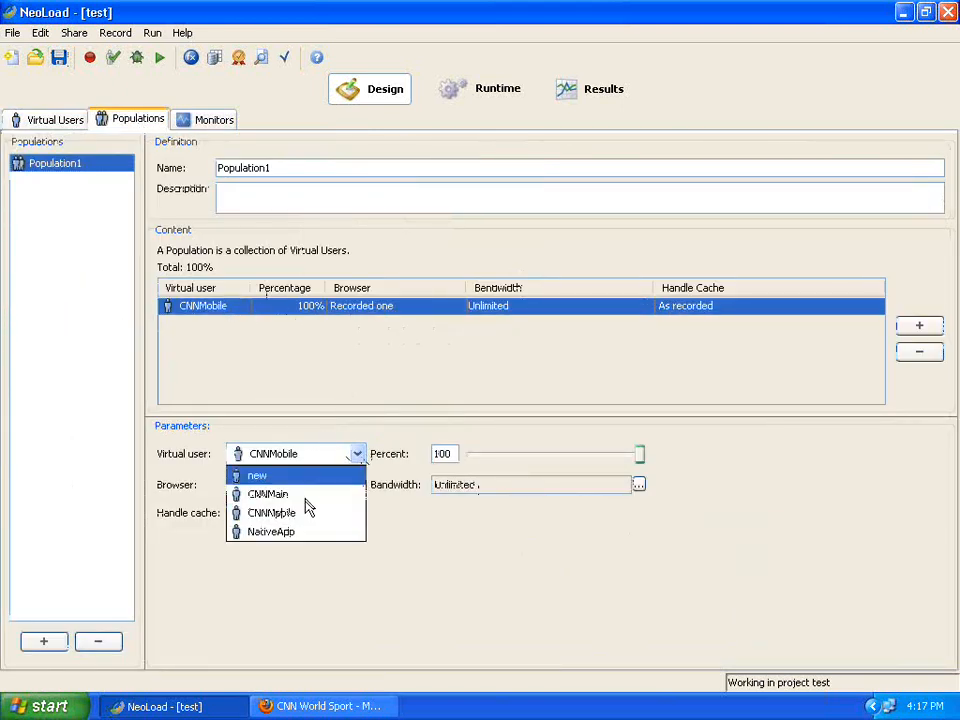
pyautogui.click(305, 532)
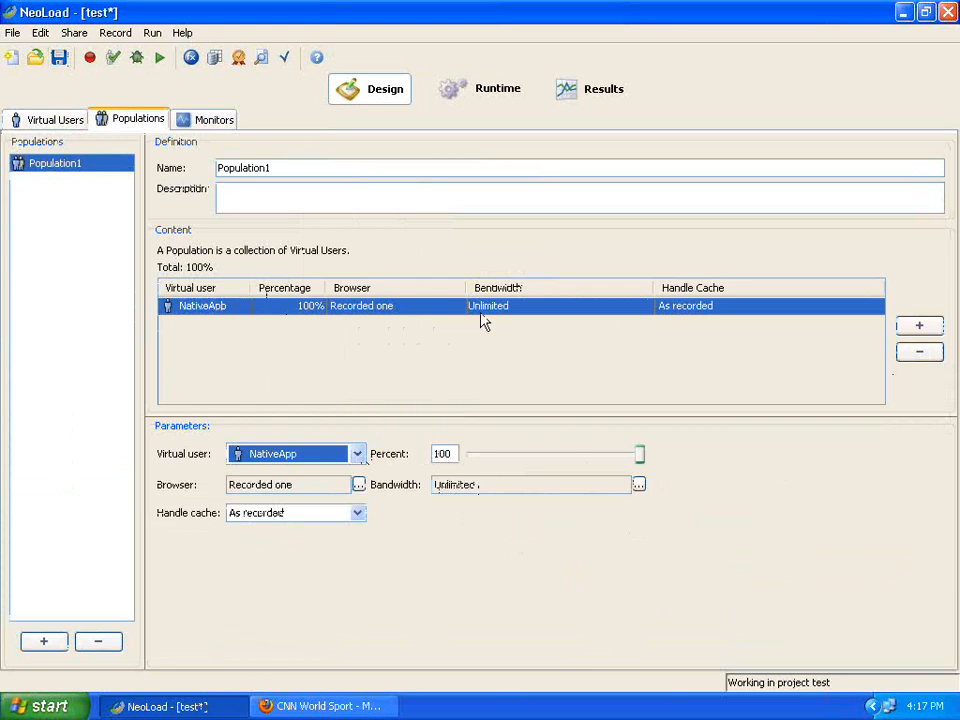
pyautogui.click(58, 57)
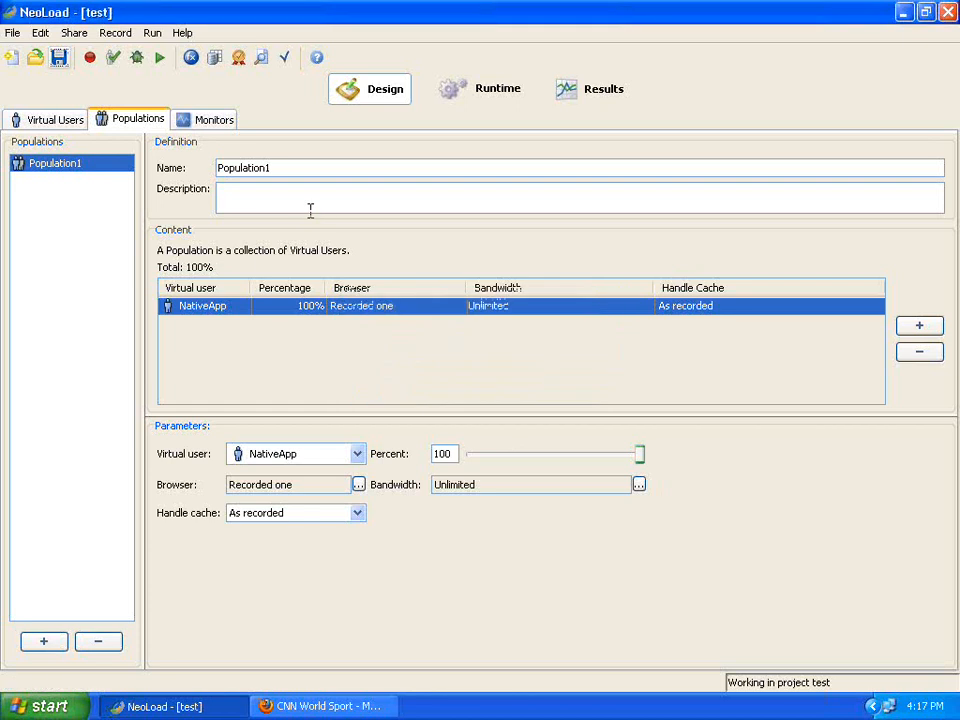
pyautogui.click(480, 98)
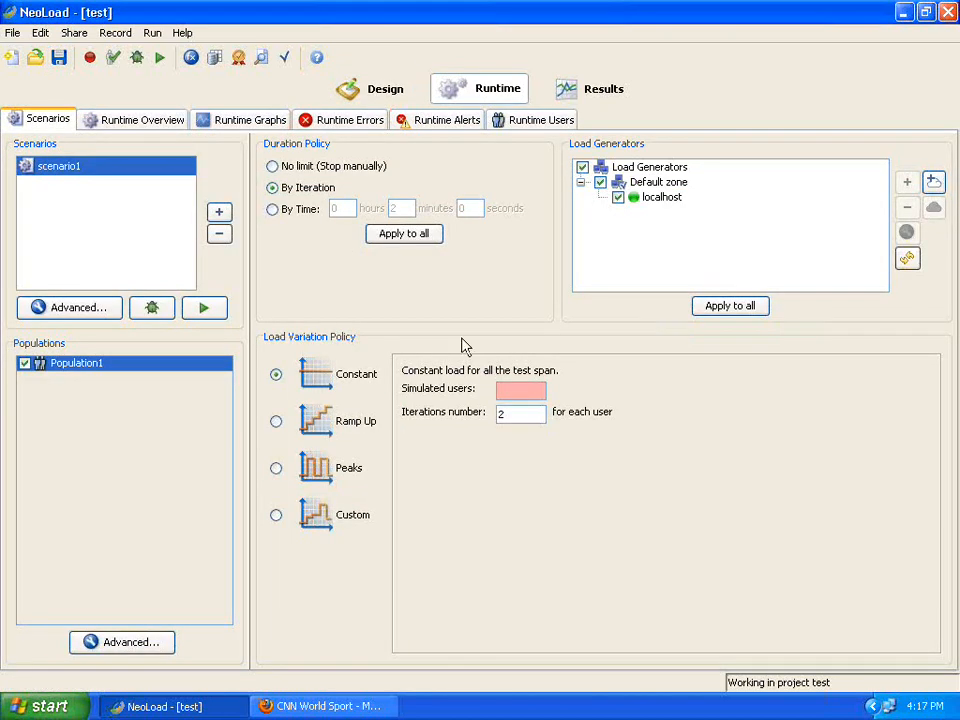
# Set scenario1 to 5 simulated users with 1 iteration each and save.
pyautogui.click(517, 390)
pyautogui.write('5')
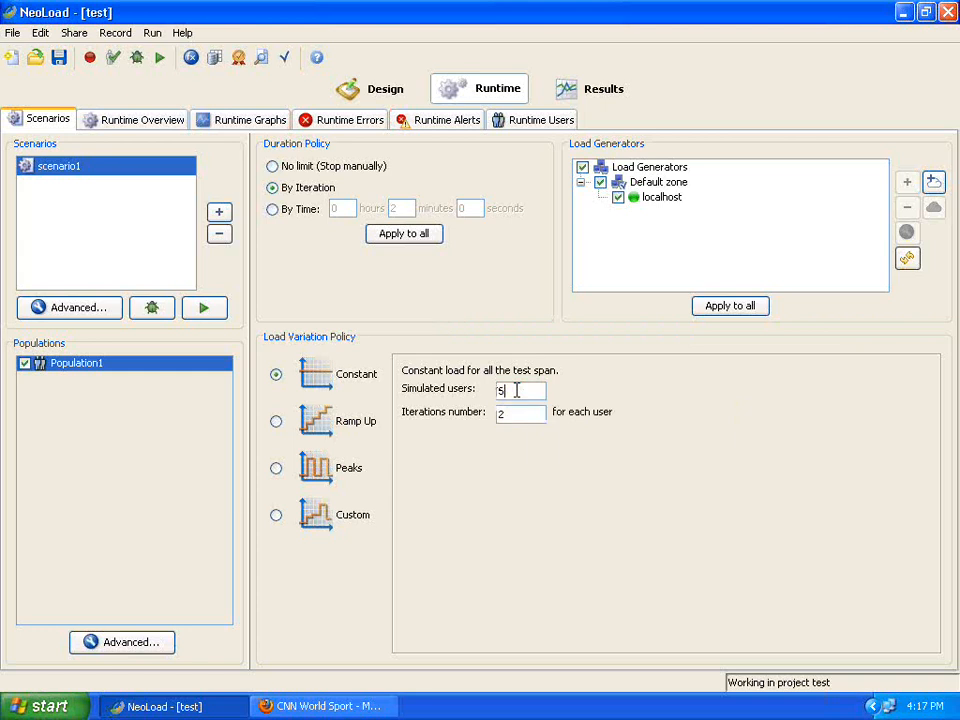
pyautogui.click(510, 414)
pyautogui.click(60, 60)
# Launch the test run, skipping performance counters and accepting the default test description.
pyautogui.click(159, 58)
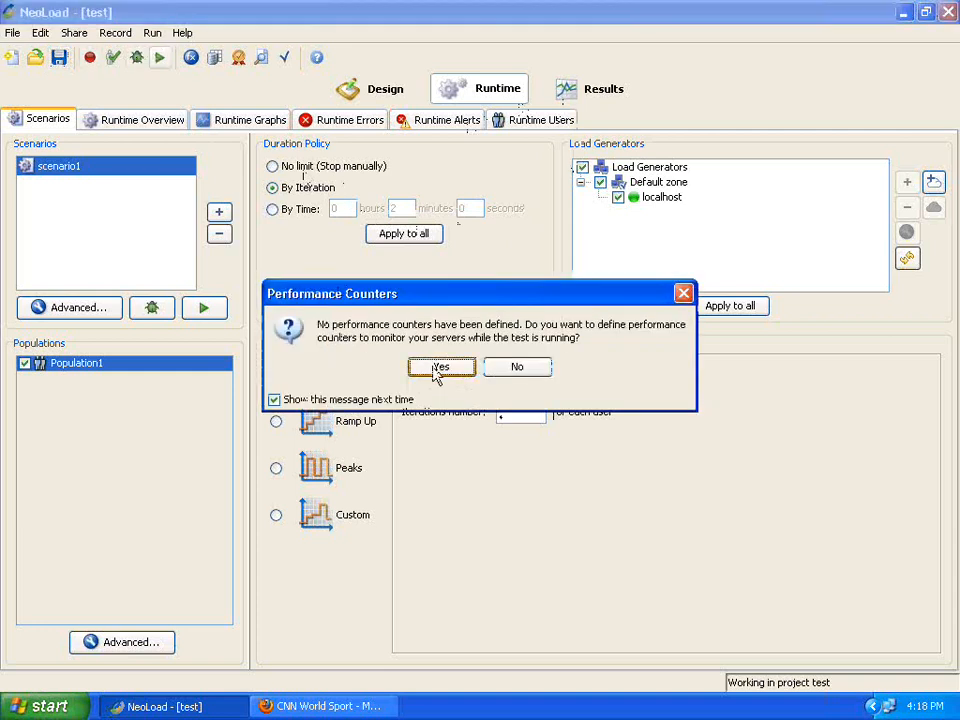
pyautogui.click(521, 369)
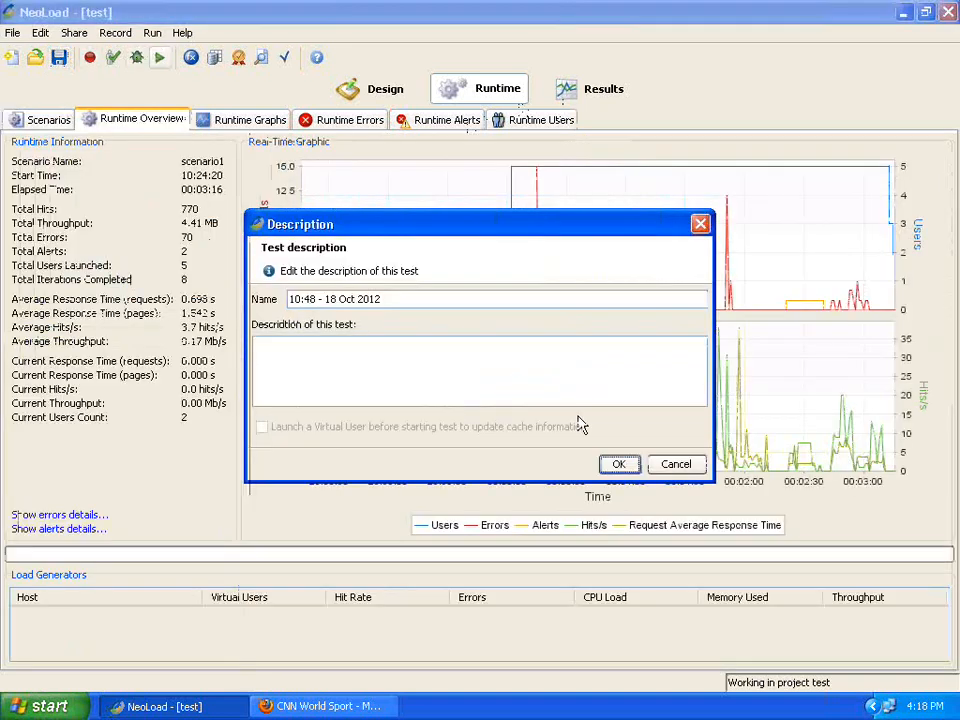
pyautogui.click(618, 464)
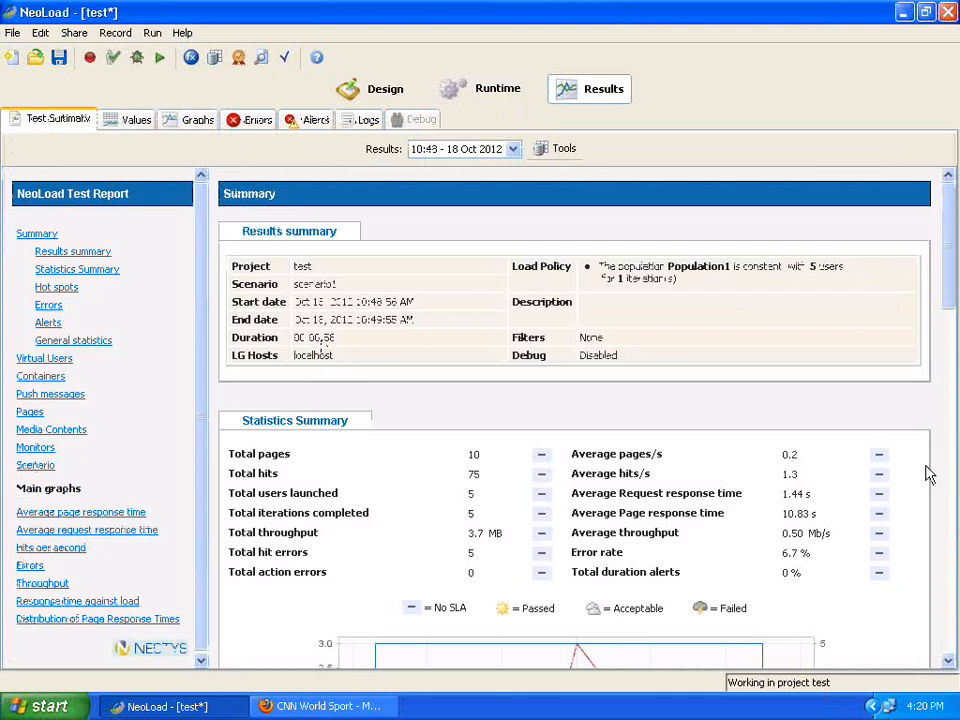
# Select the average page response time in the results, then return to the Runtime settings.
pyautogui.tripleClick(790, 515)
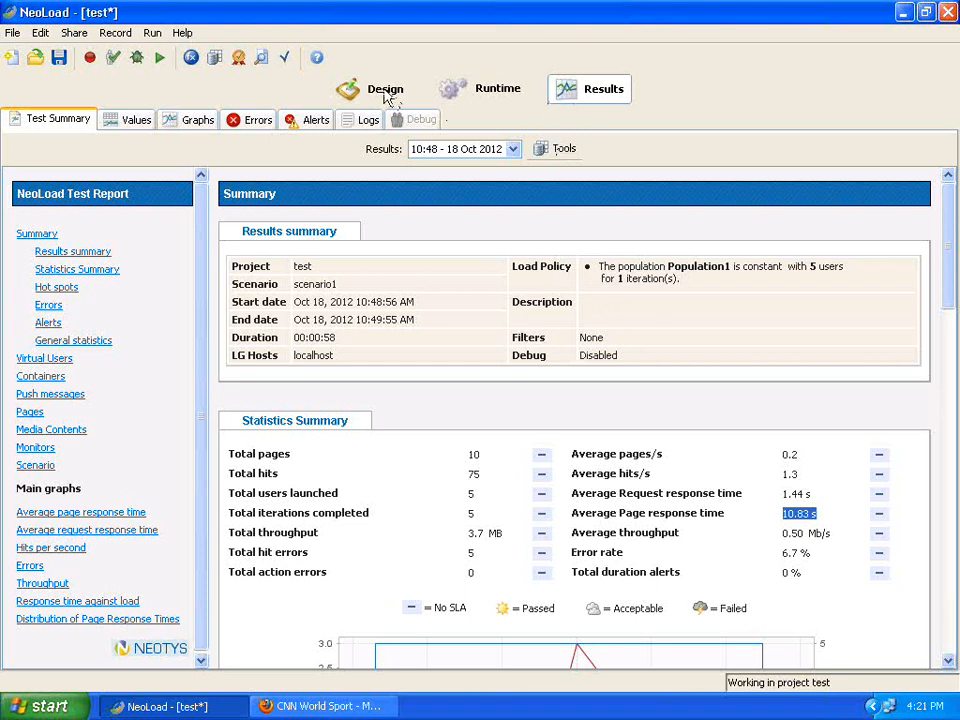
pyautogui.click(495, 90)
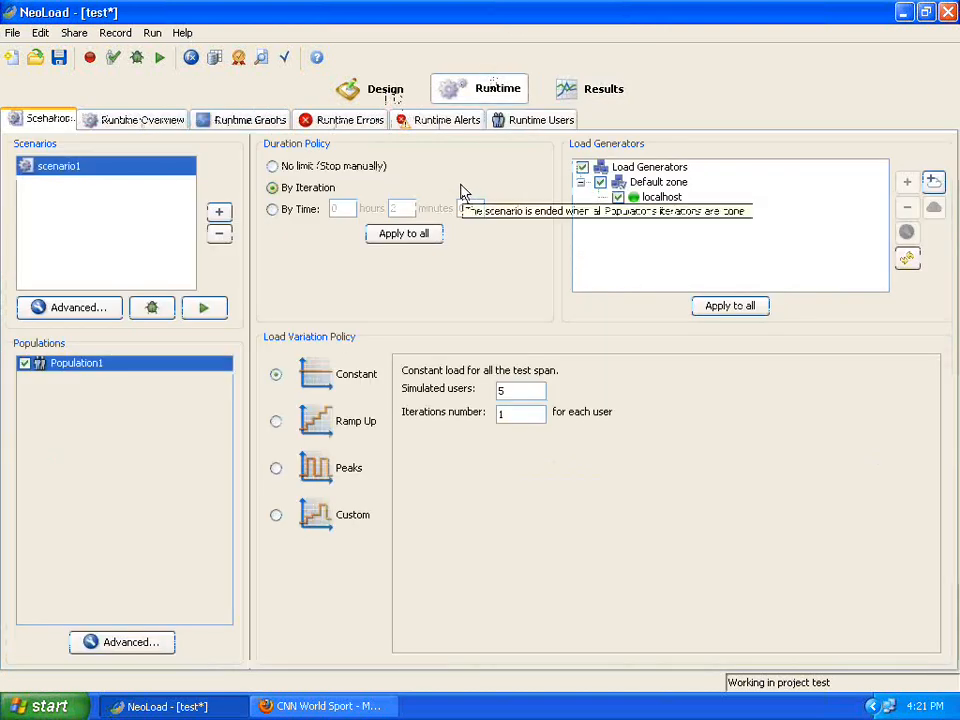
pyautogui.click(80, 308)
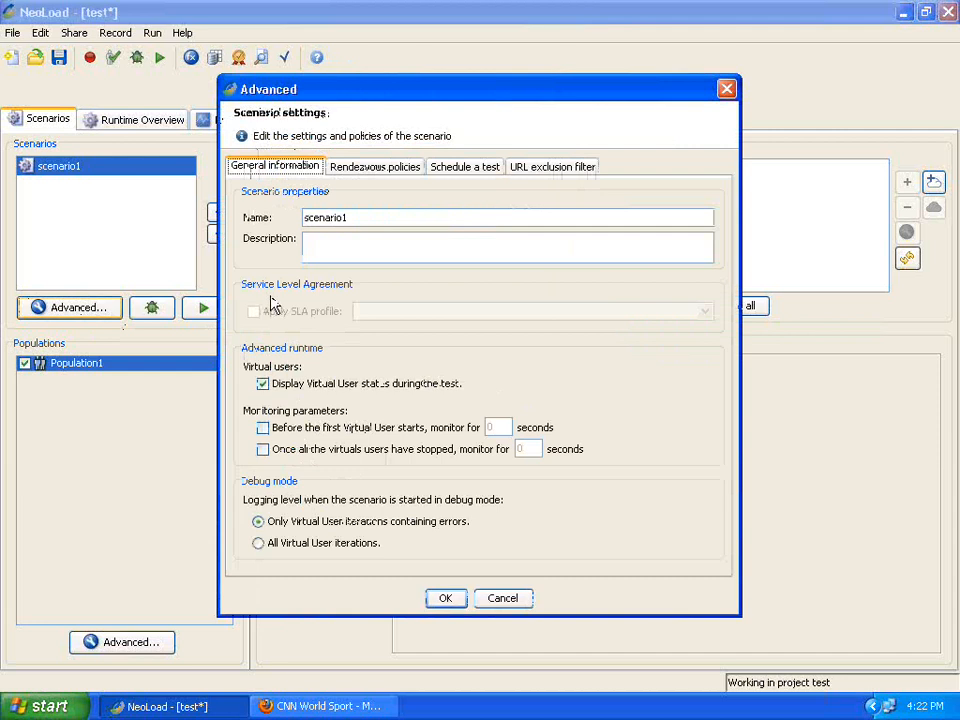
pyautogui.moveTo(435, 105); pyautogui.dragTo(217, 106)
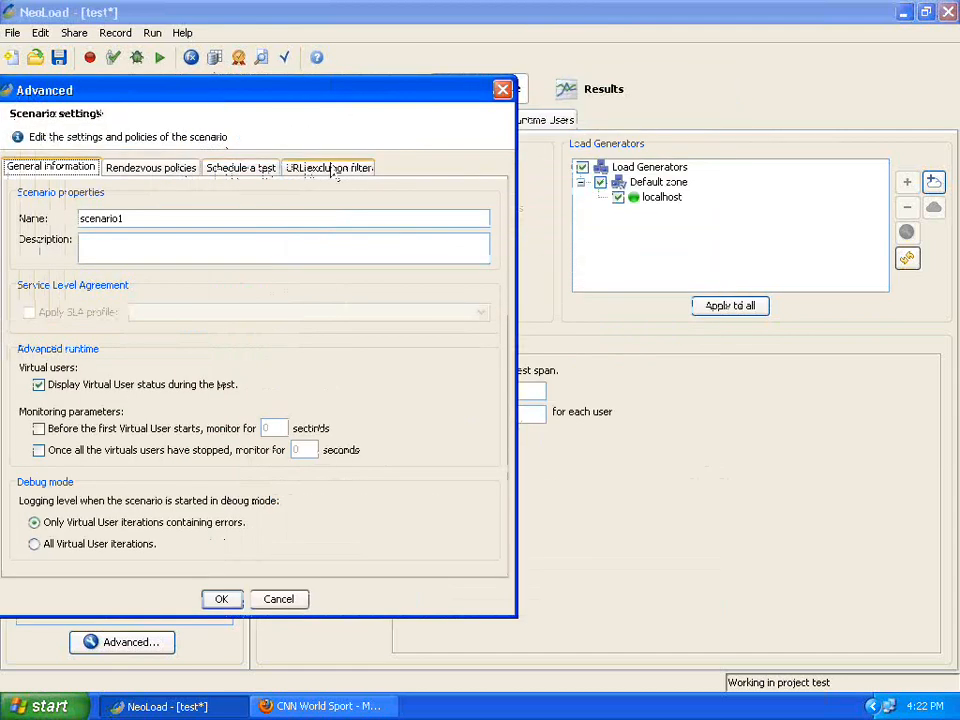
pyautogui.click(503, 90)
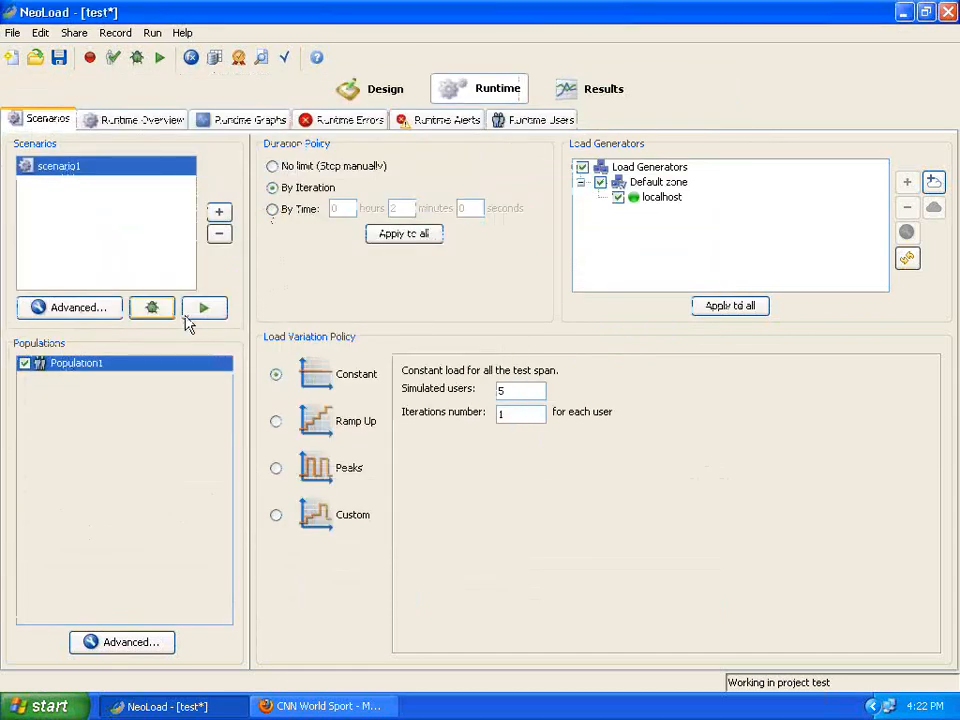
pyautogui.click(119, 650)
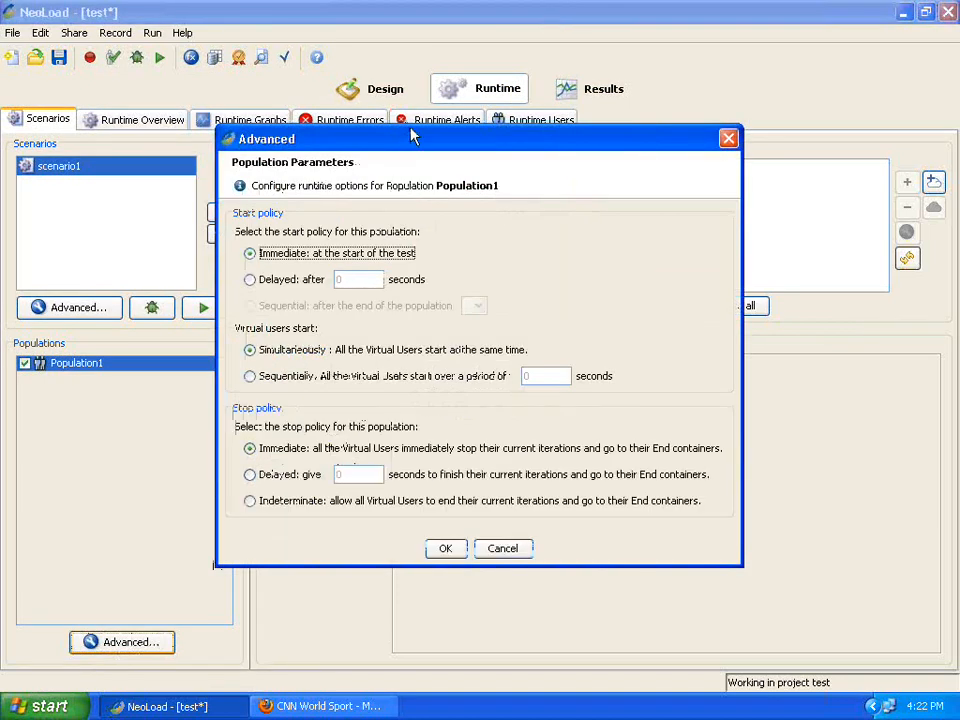
pyautogui.moveTo(411, 129); pyautogui.dragTo(237, 145)
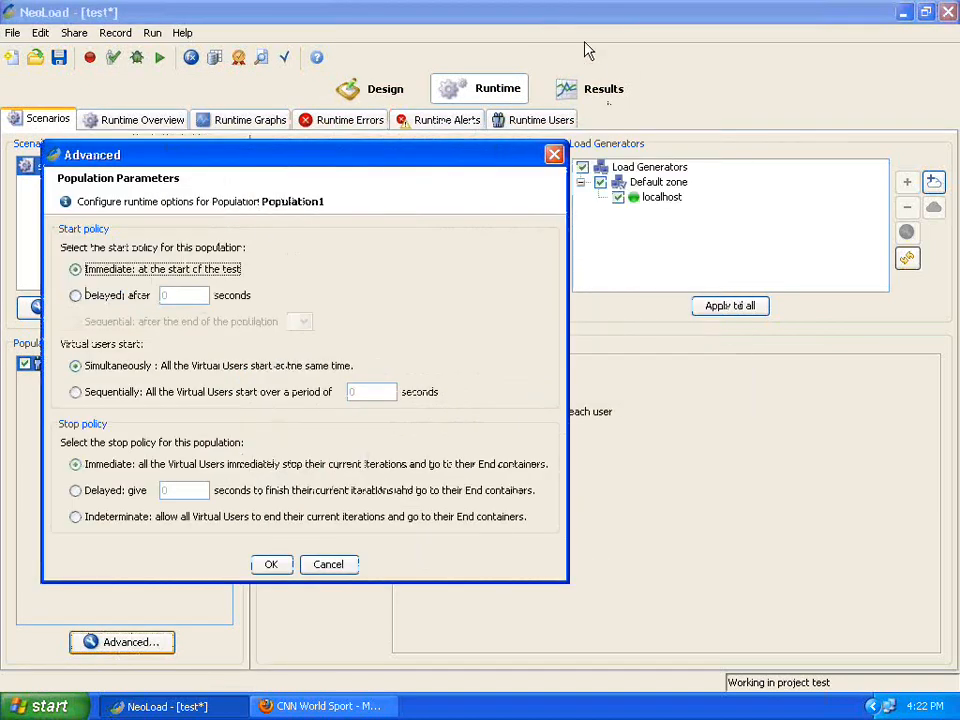
pyautogui.click(554, 154)
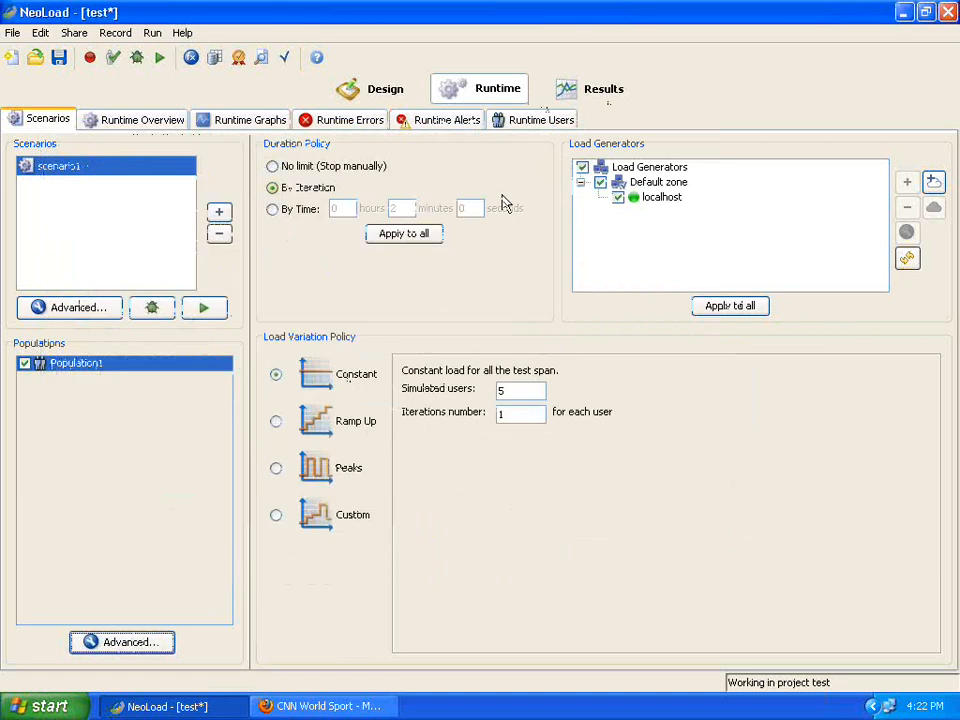
pyautogui.click(154, 37)
pyautogui.moveTo(133, 37)
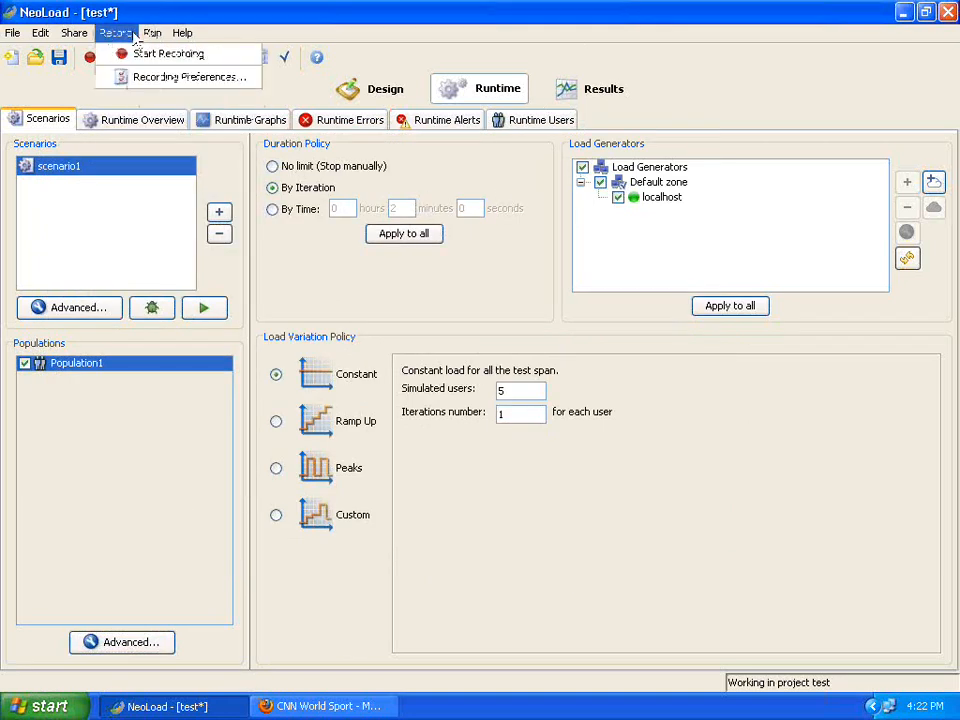
pyautogui.click(152, 77)
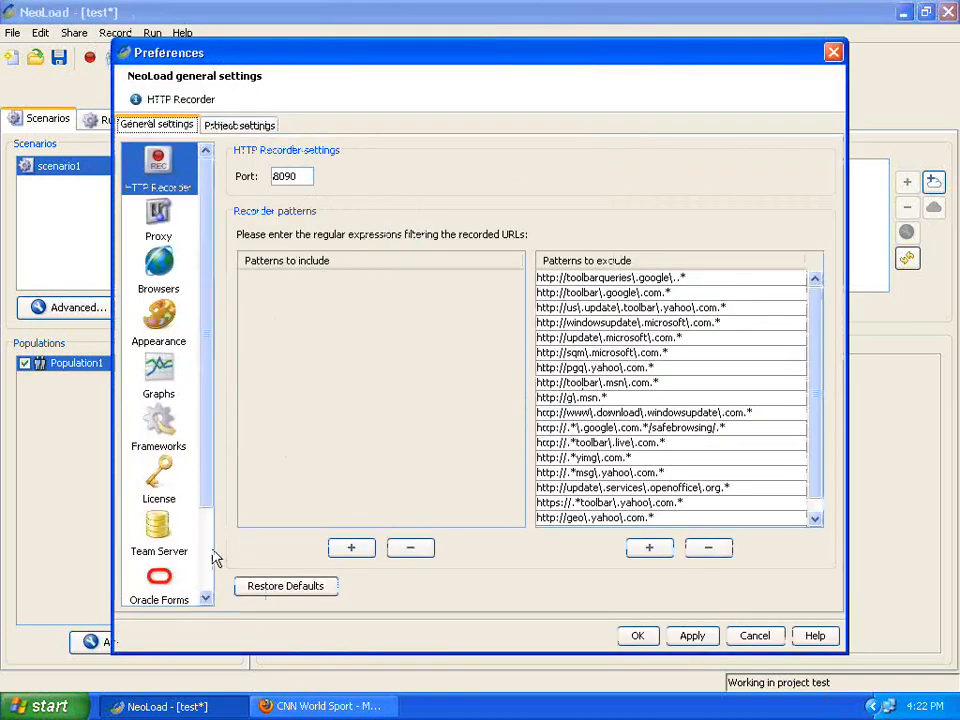
pyautogui.click(160, 218)
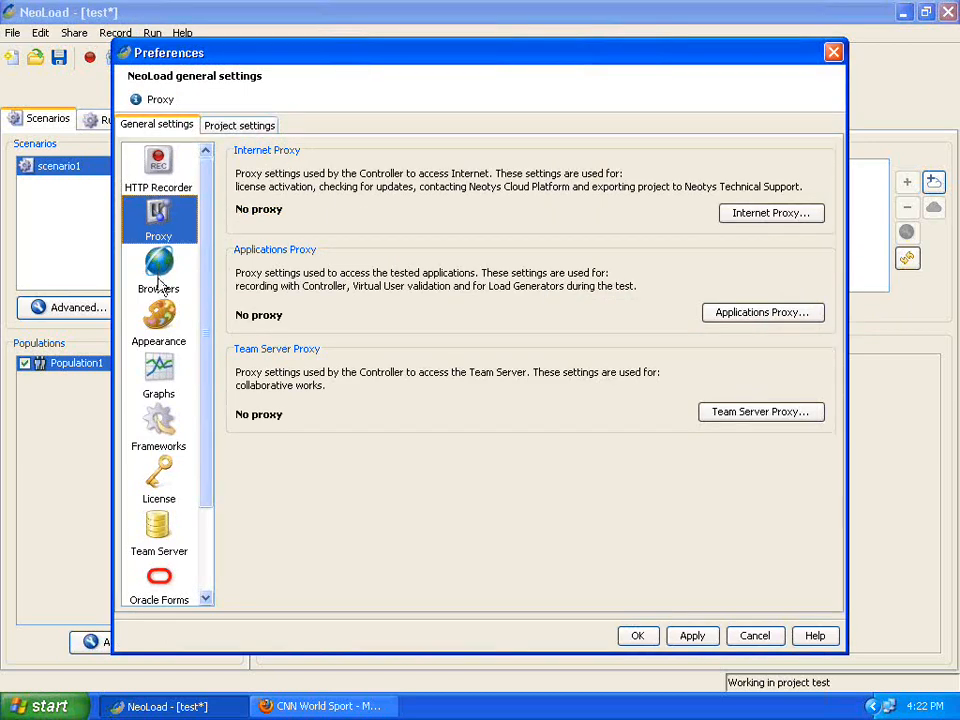
pyautogui.click(160, 278)
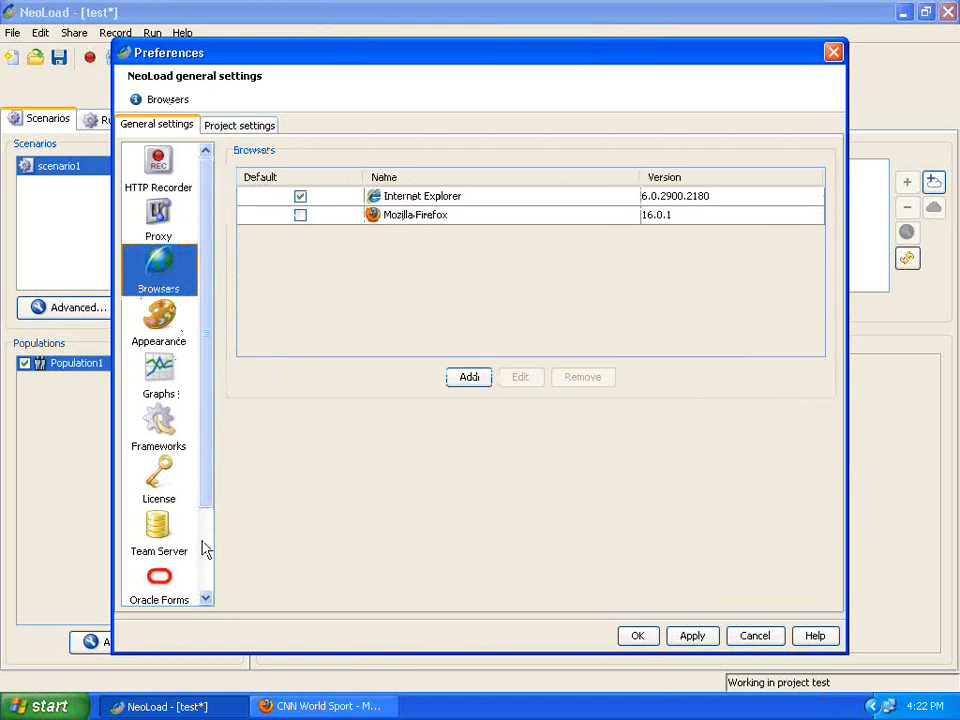
pyautogui.scroll(-3, 206, 551)
pyautogui.click(170, 575)
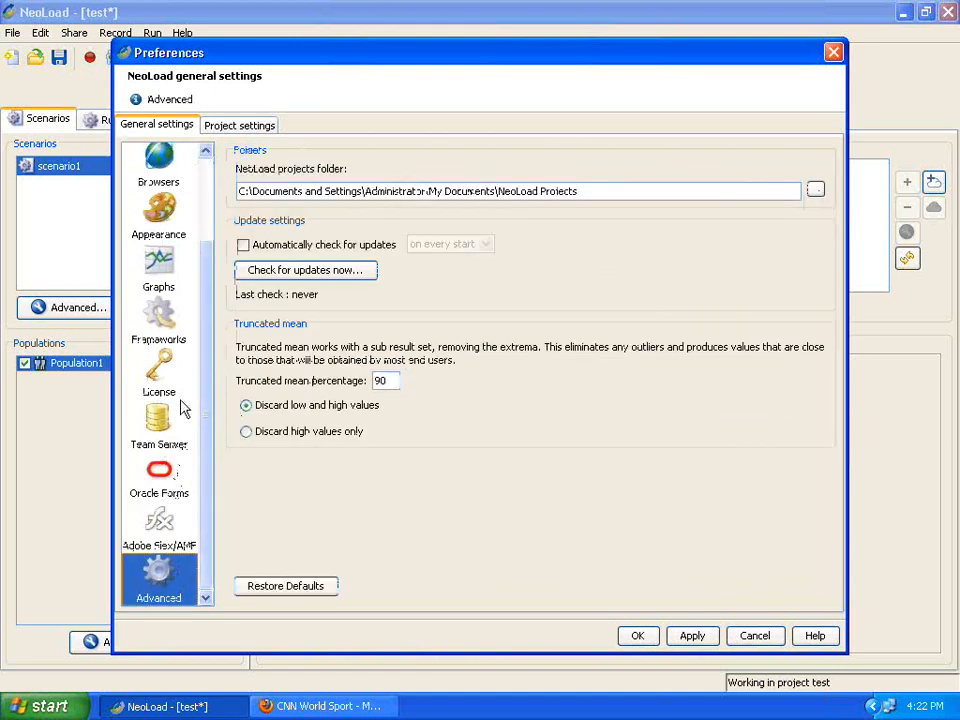
pyautogui.click(264, 128)
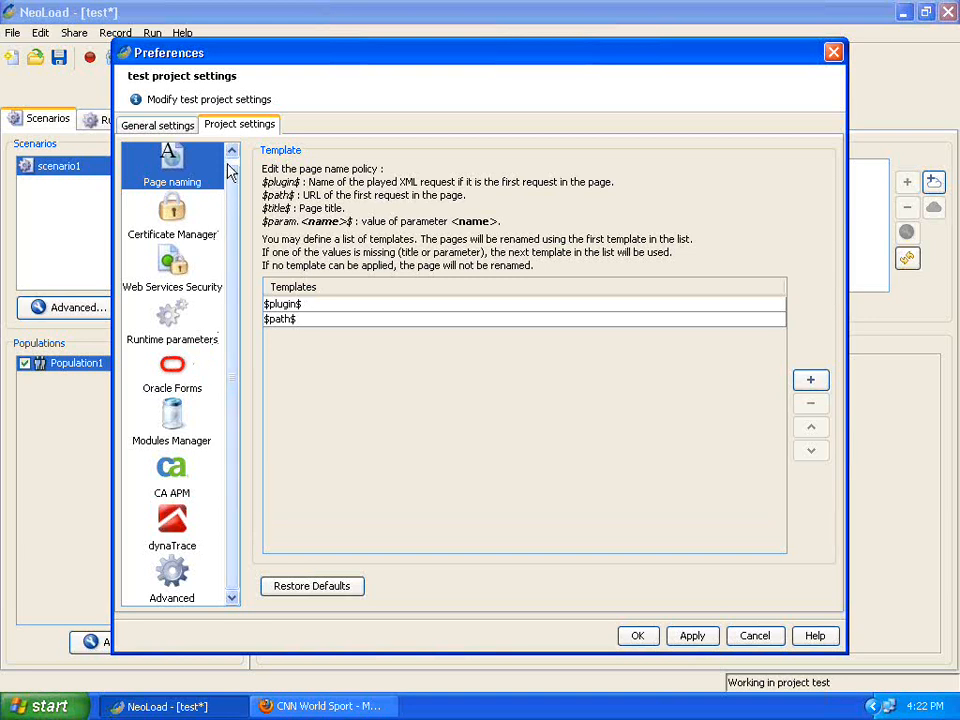
pyautogui.click(158, 127)
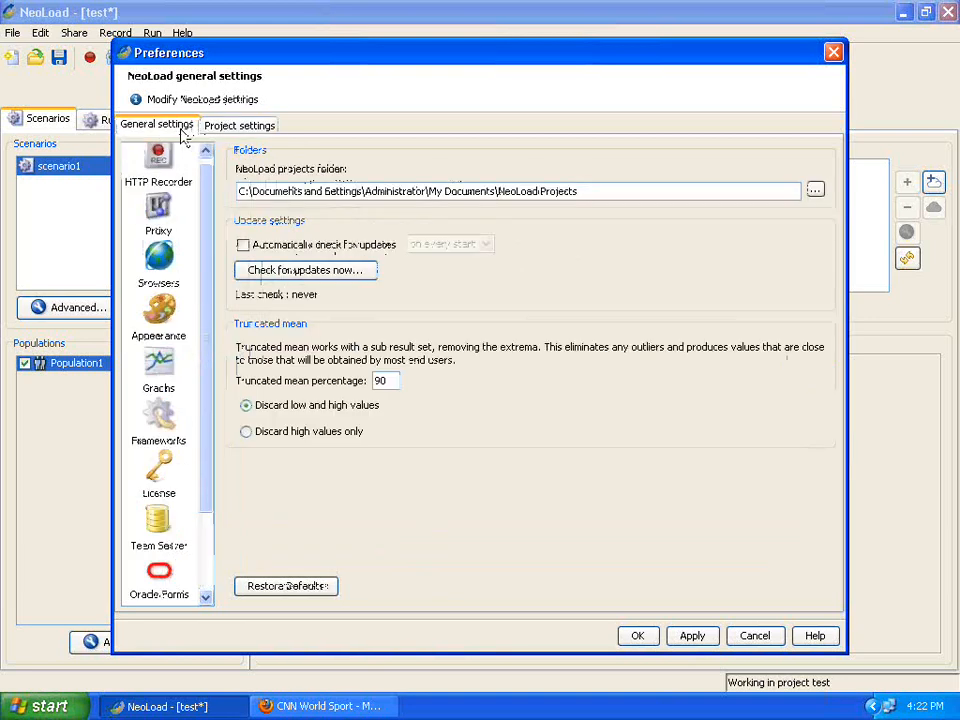
pyautogui.click(160, 415)
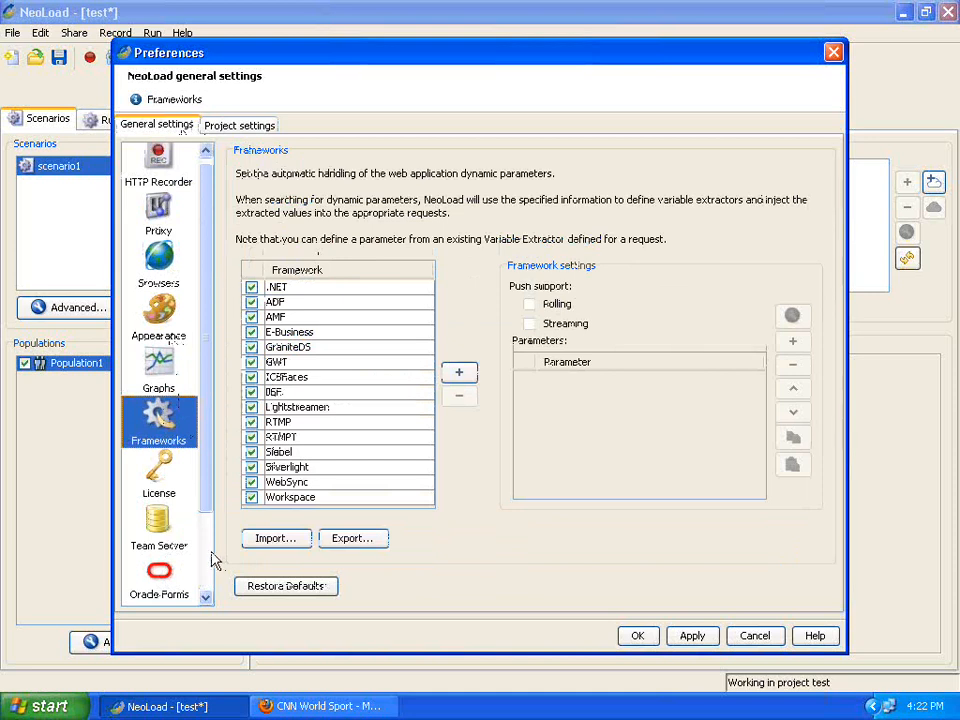
pyautogui.scroll(-2, 213, 561)
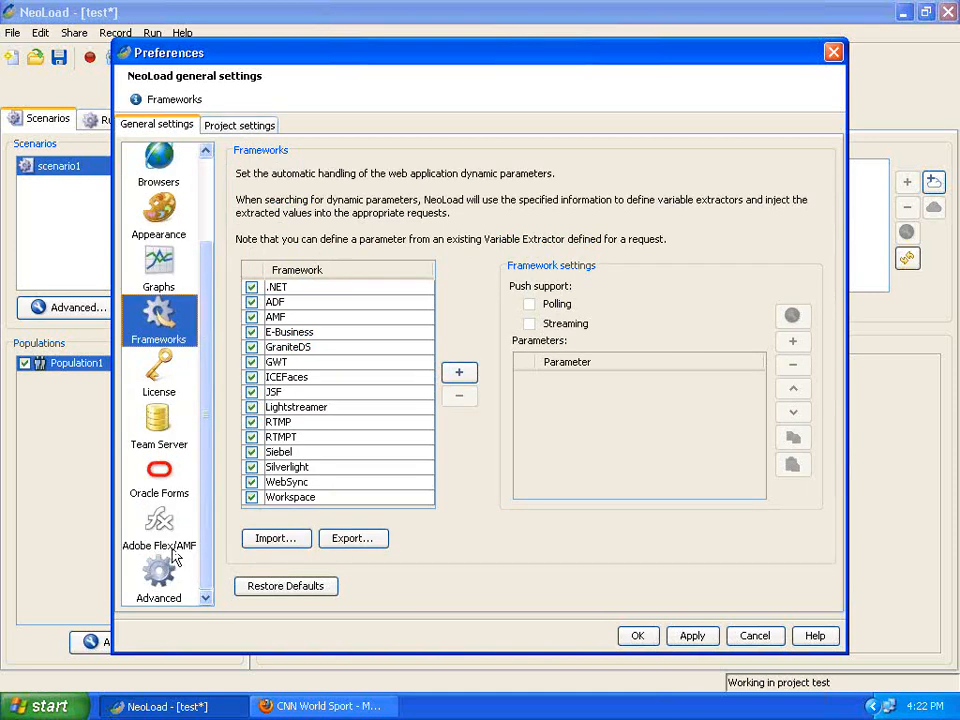
pyautogui.click(748, 639)
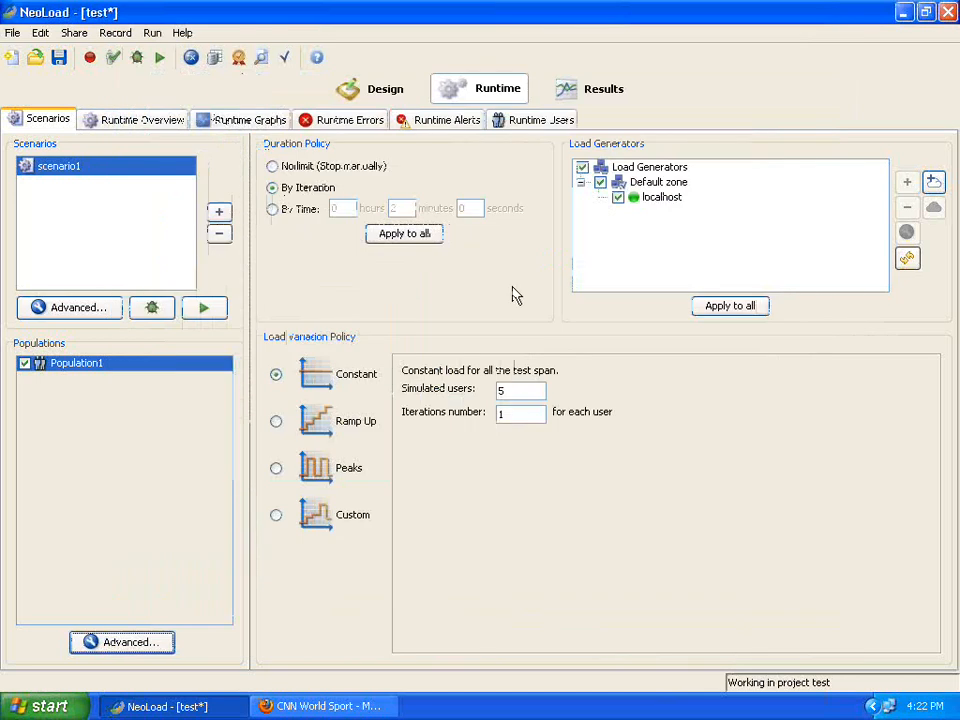
# Dismiss the file options menu and return to Population1's definition on the Populations page.
pyautogui.click(115, 33)
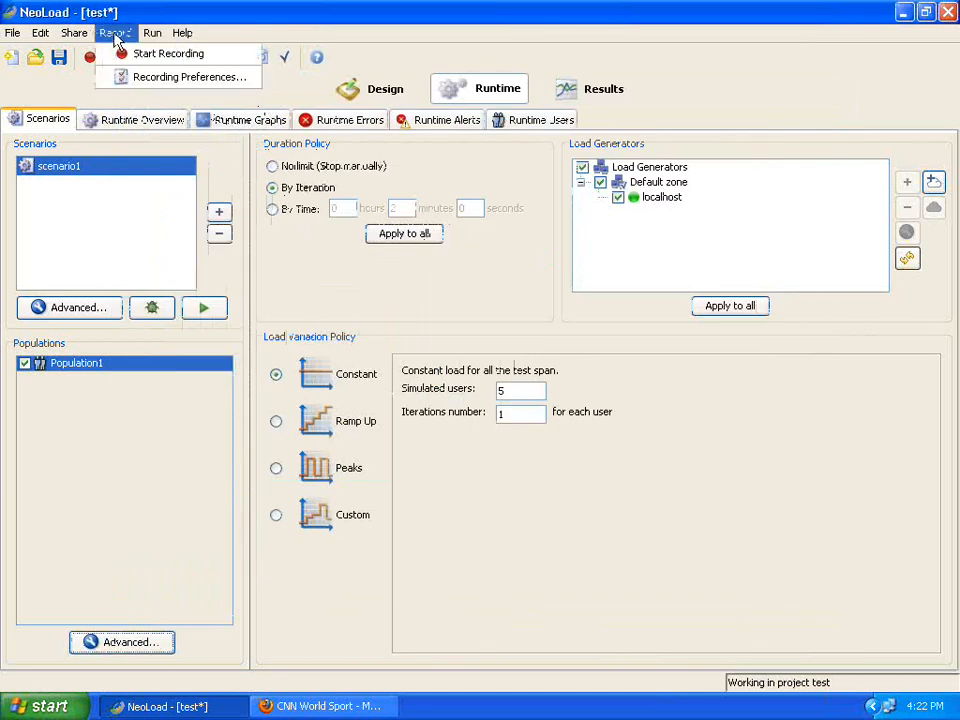
pyautogui.moveTo(80, 41)
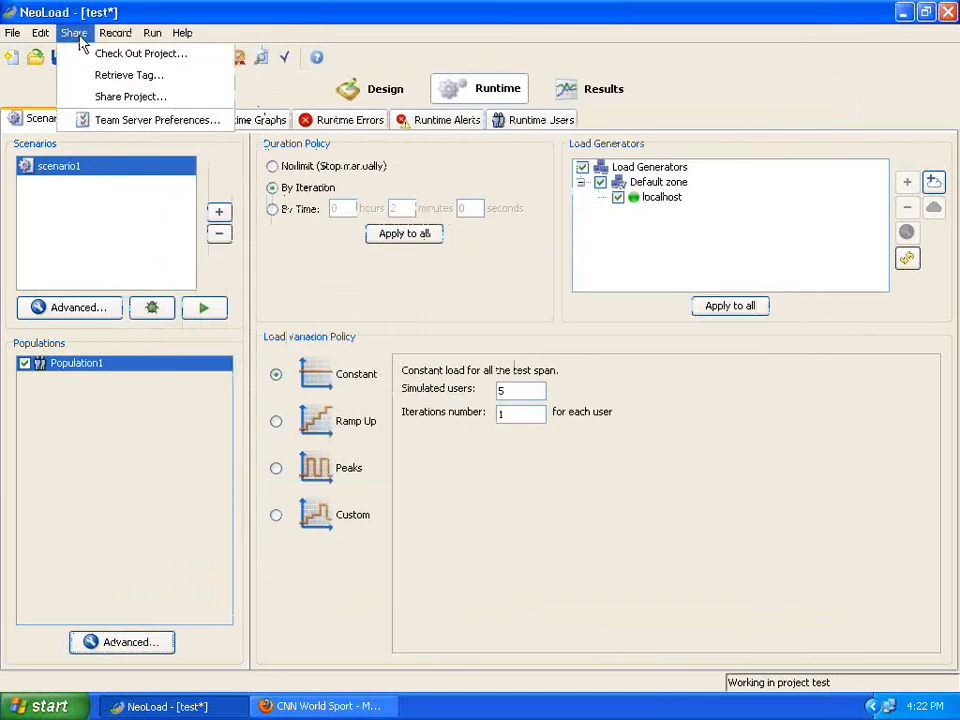
pyautogui.moveTo(44, 40)
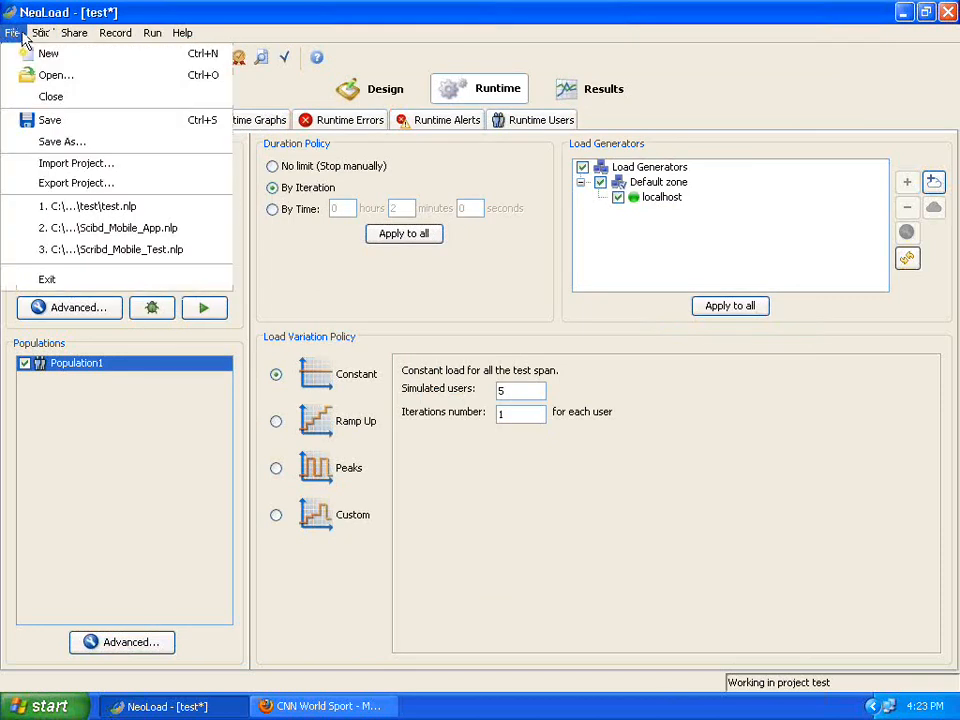
pyautogui.click(457, 287)
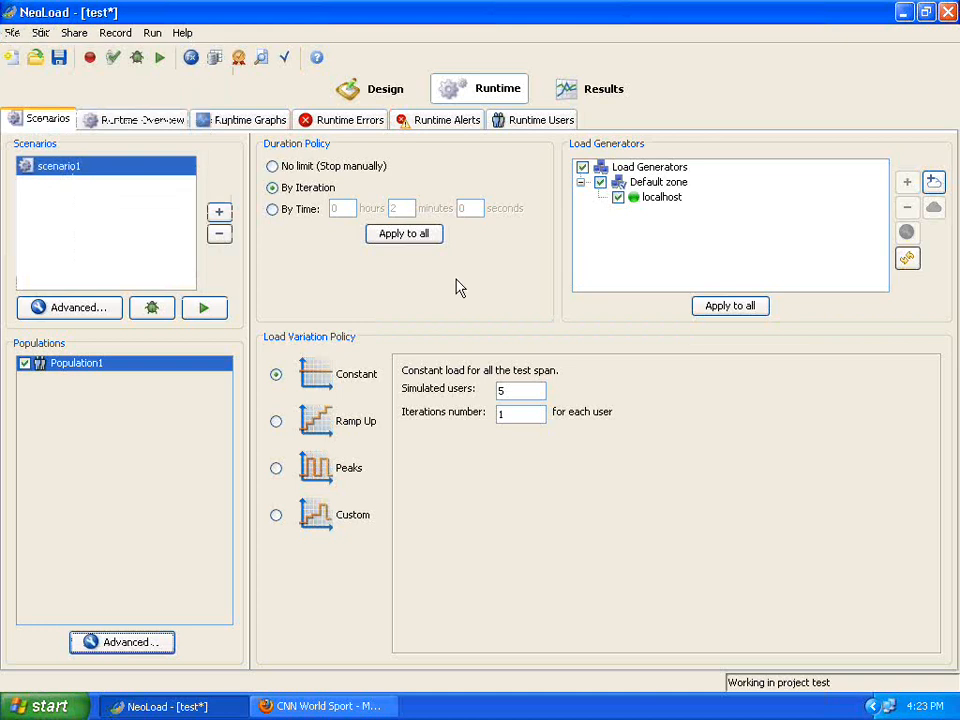
pyautogui.click(385, 92)
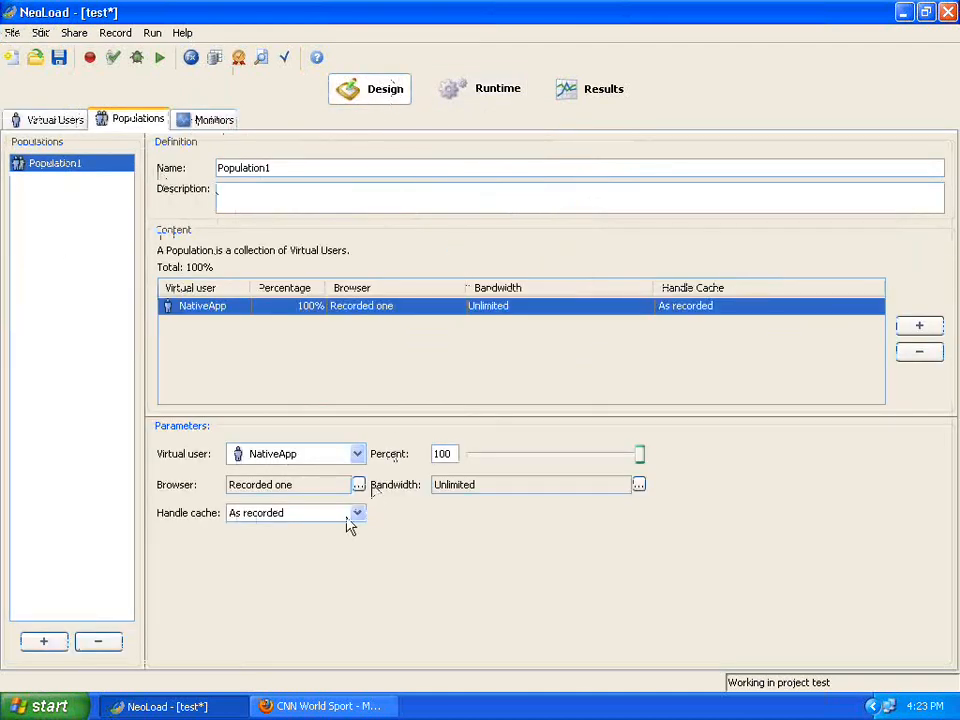
pyautogui.click(638, 485)
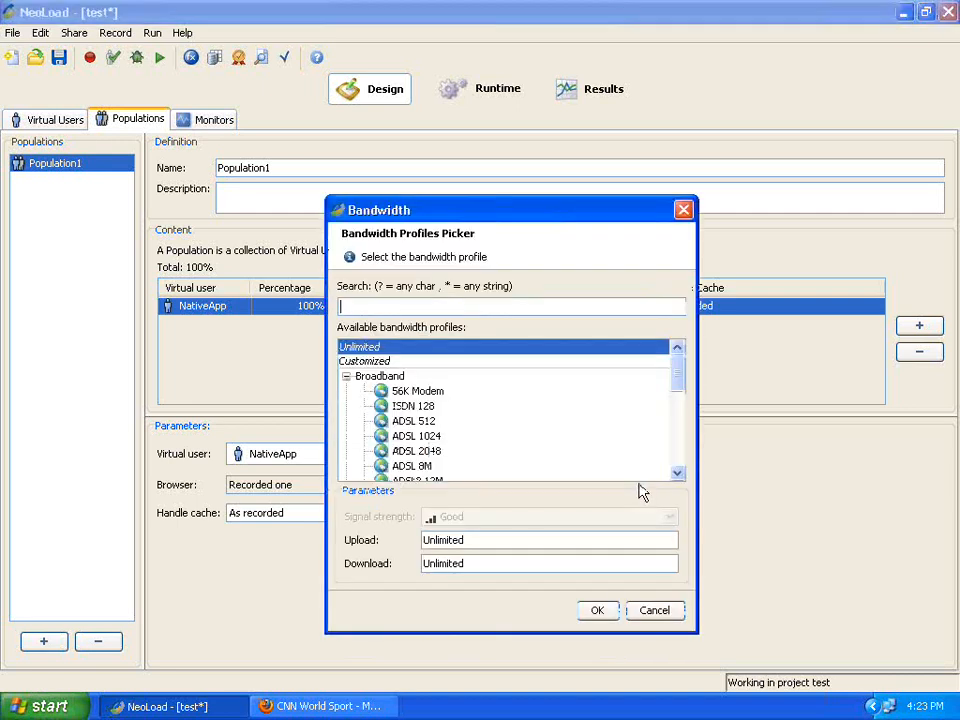
pyautogui.moveTo(679, 388); pyautogui.dragTo(679, 443)
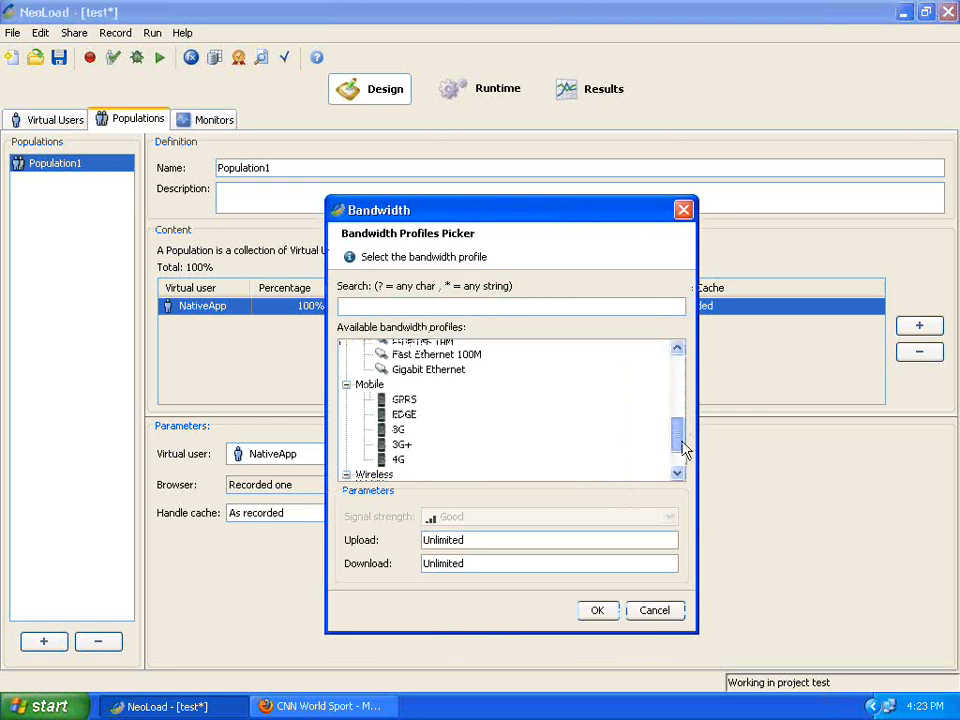
pyautogui.click(407, 404)
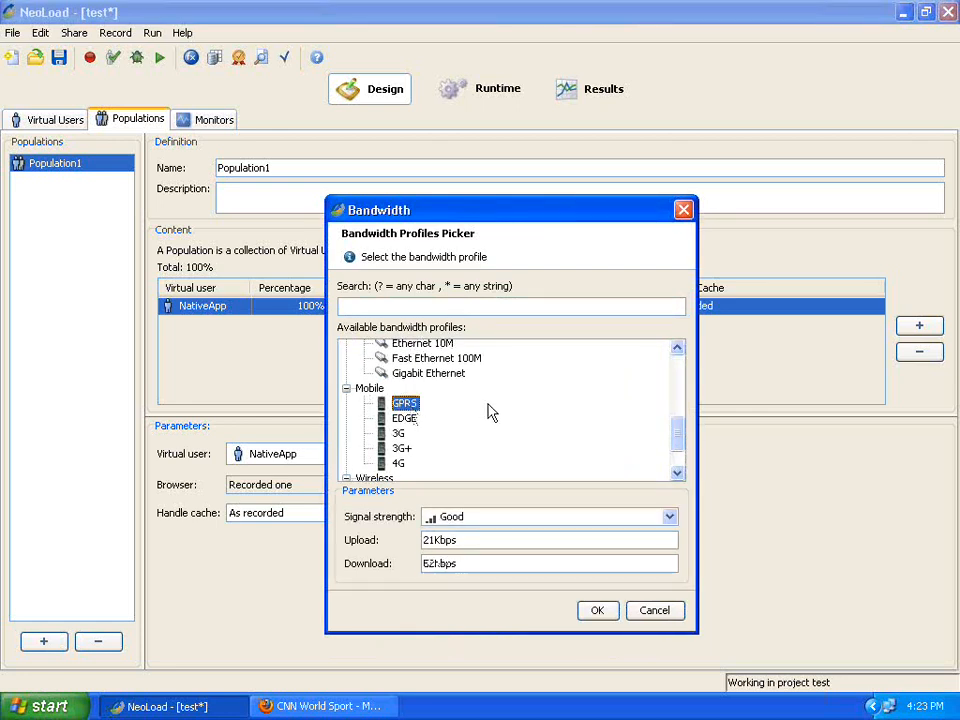
pyautogui.click(418, 420)
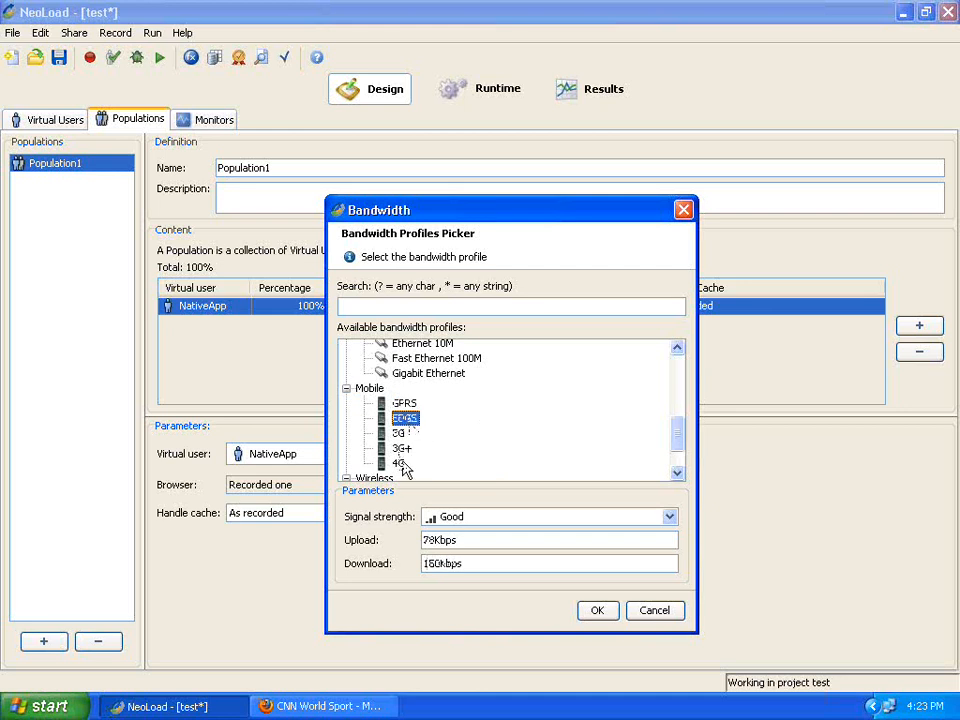
pyautogui.click(400, 462)
pyautogui.click(677, 473)
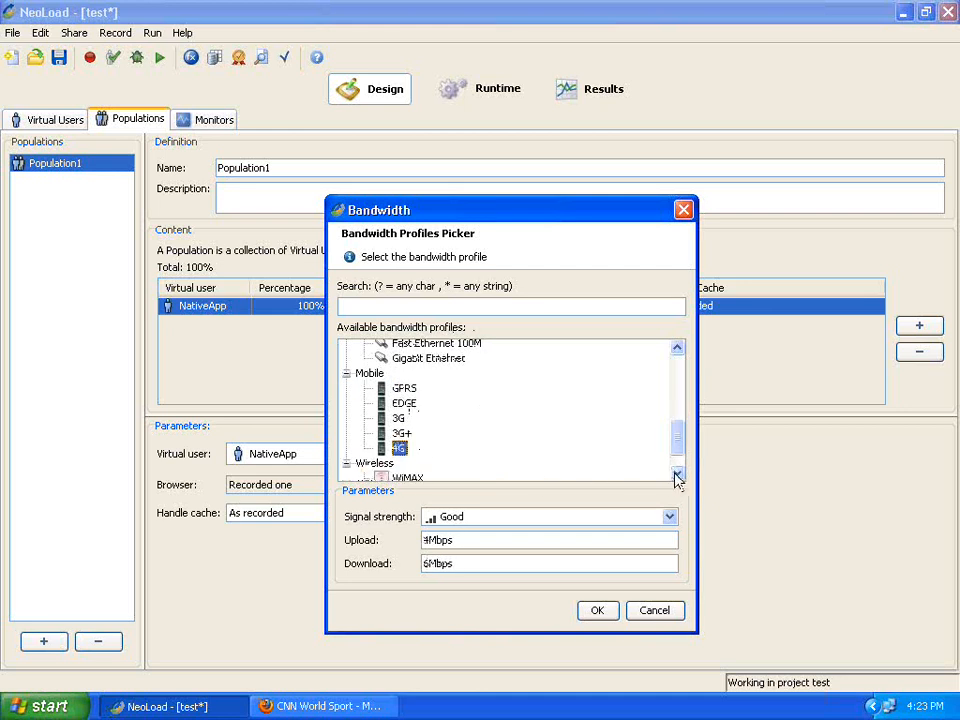
pyautogui.click(405, 434)
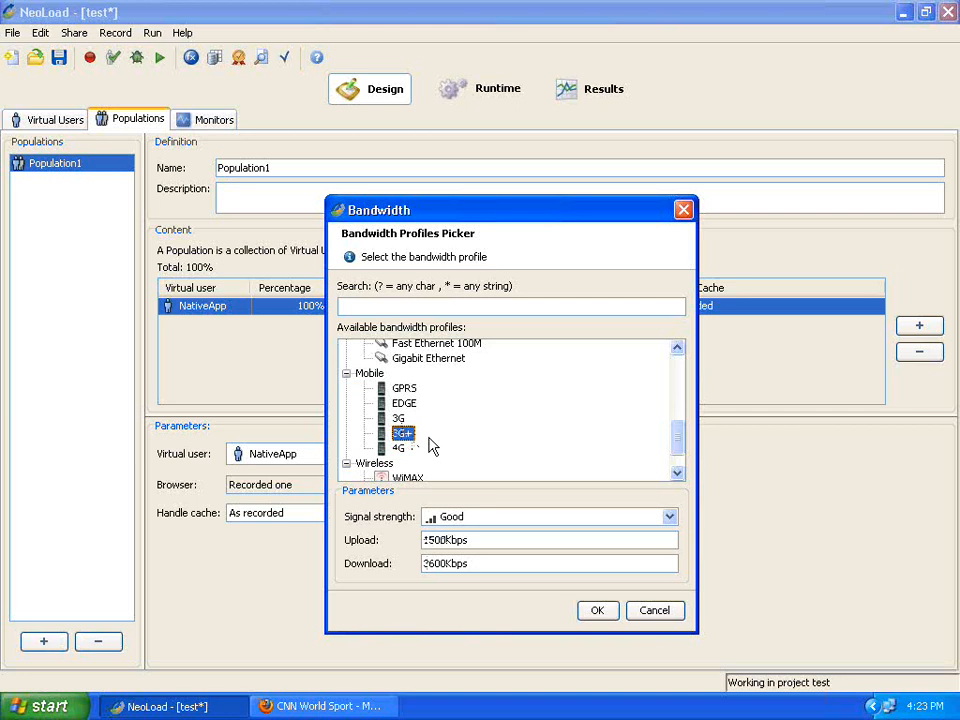
pyautogui.click(655, 612)
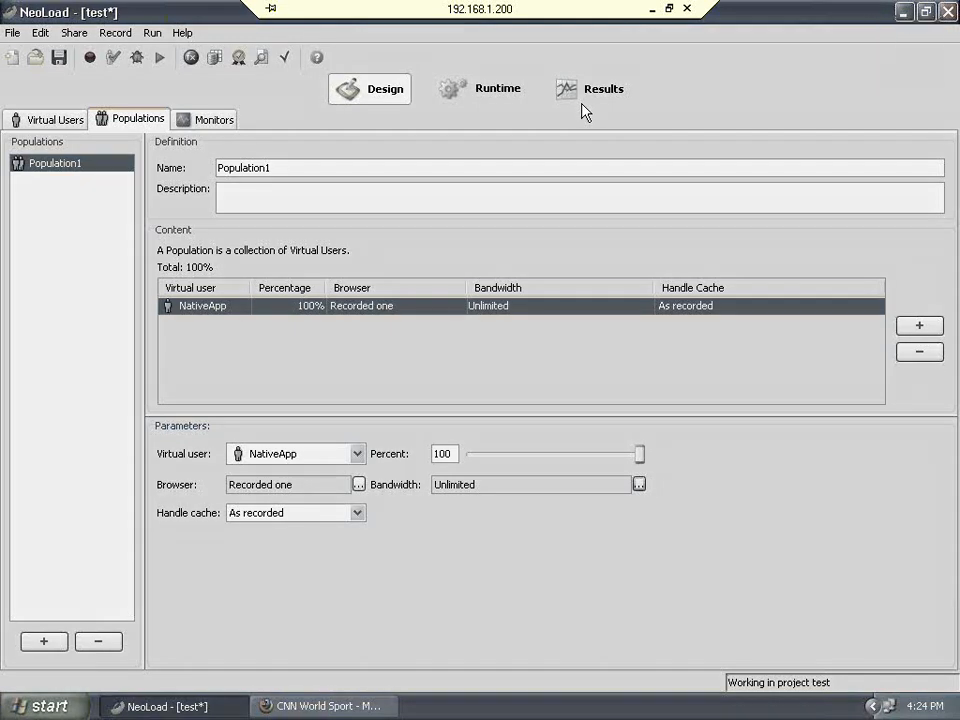
# Minimize the remote NeoLoad session to bring the loadtest-mobile.txt note forward.
pyautogui.click(651, 12)
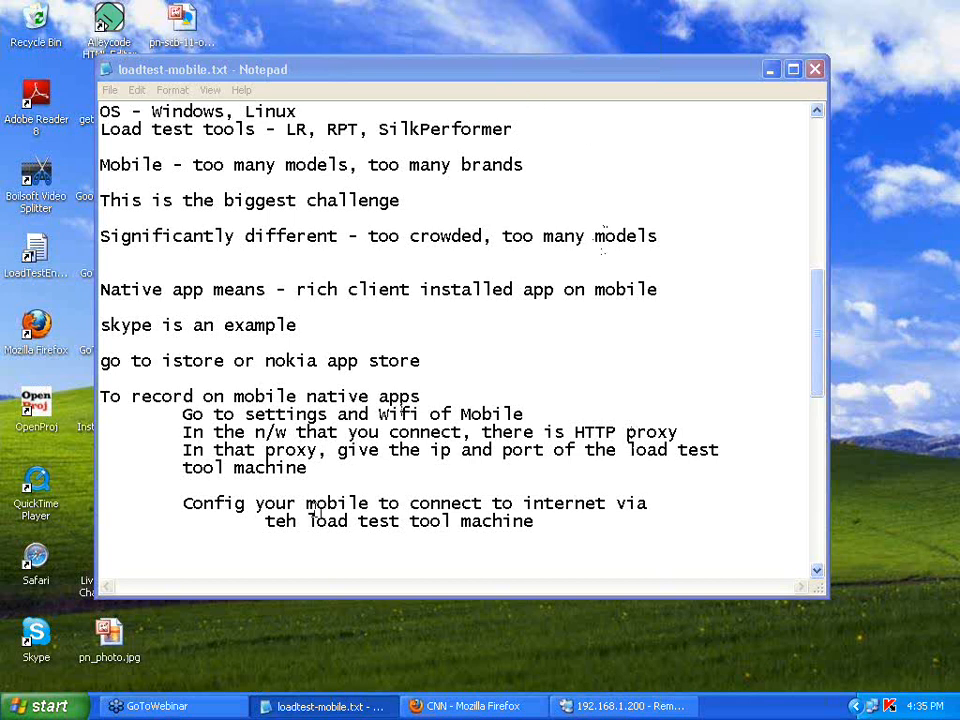
# Append the line 'Gomez by Compuware - for mobile testing' with blank lines after it.
pyautogui.click(262, 547)
pyautogui.press('Return')
pyautogui.write('Gom')
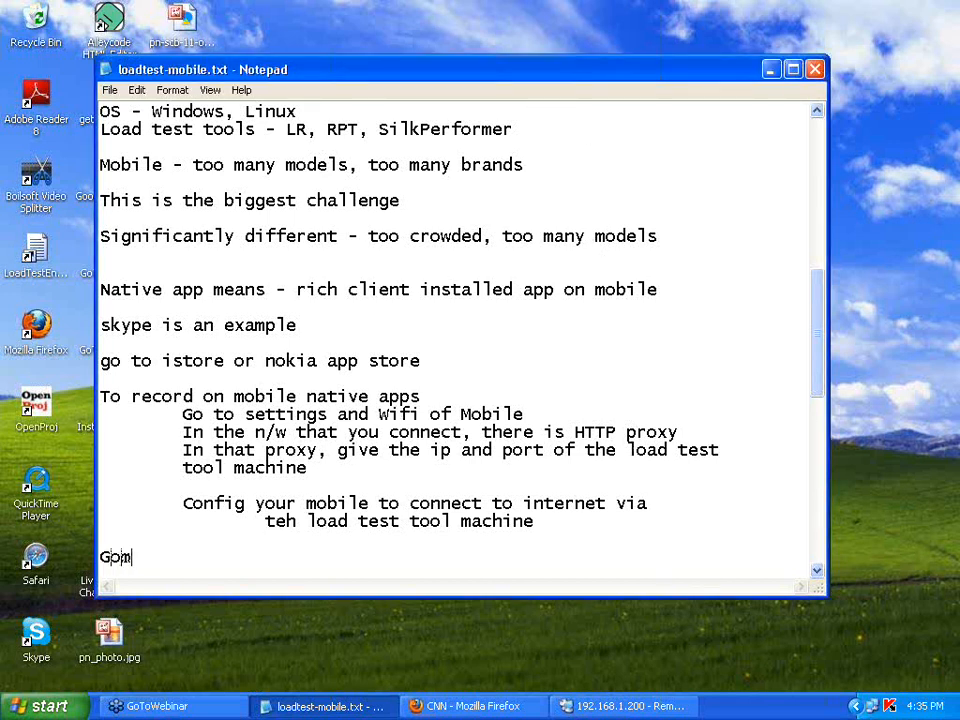
pyautogui.write('ez by Compuwa')
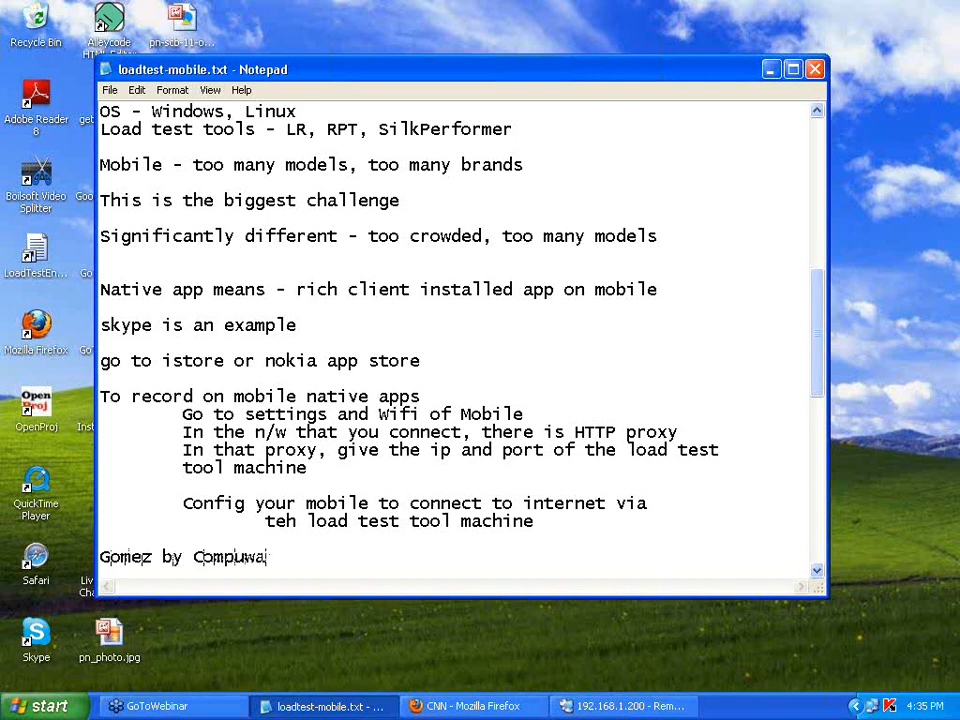
pyautogui.write('re - for moi')
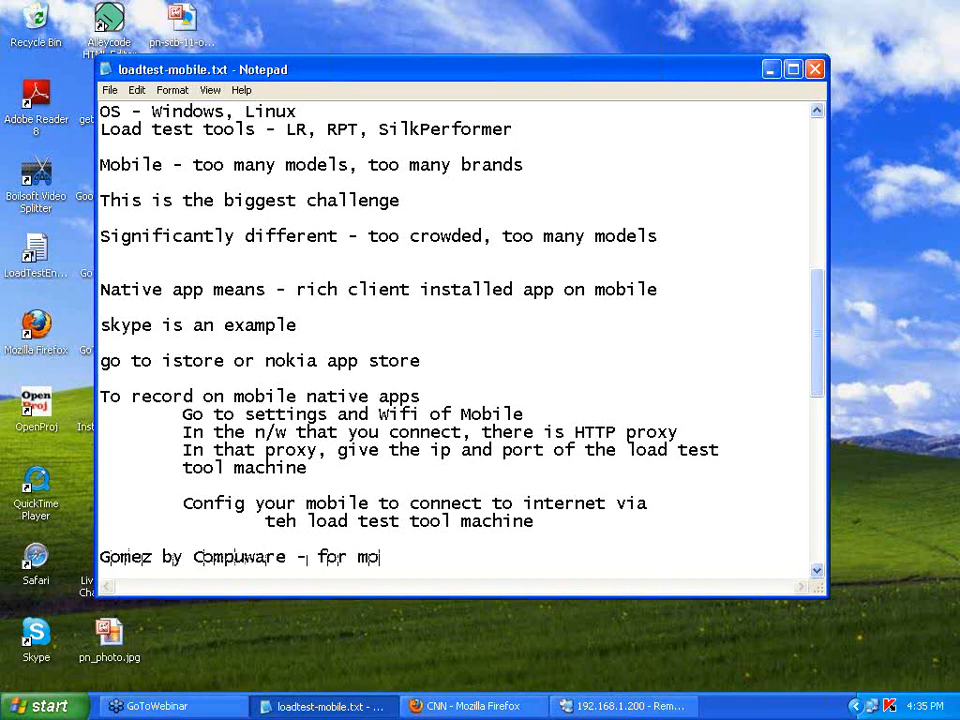
pyautogui.press('BackSpace')
pyautogui.write('bile testing')
pyautogui.press('Return')
pyautogui.press('Return')
pyautogui.press('Return')
pyautogui.press('Return')
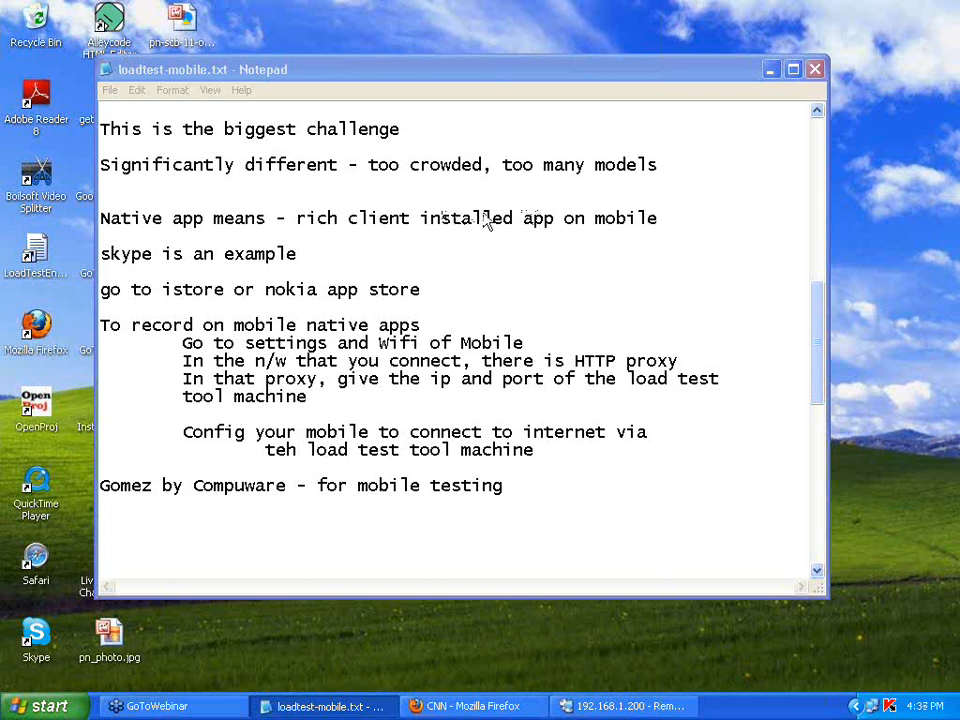
pyautogui.rightClick(757, 705)
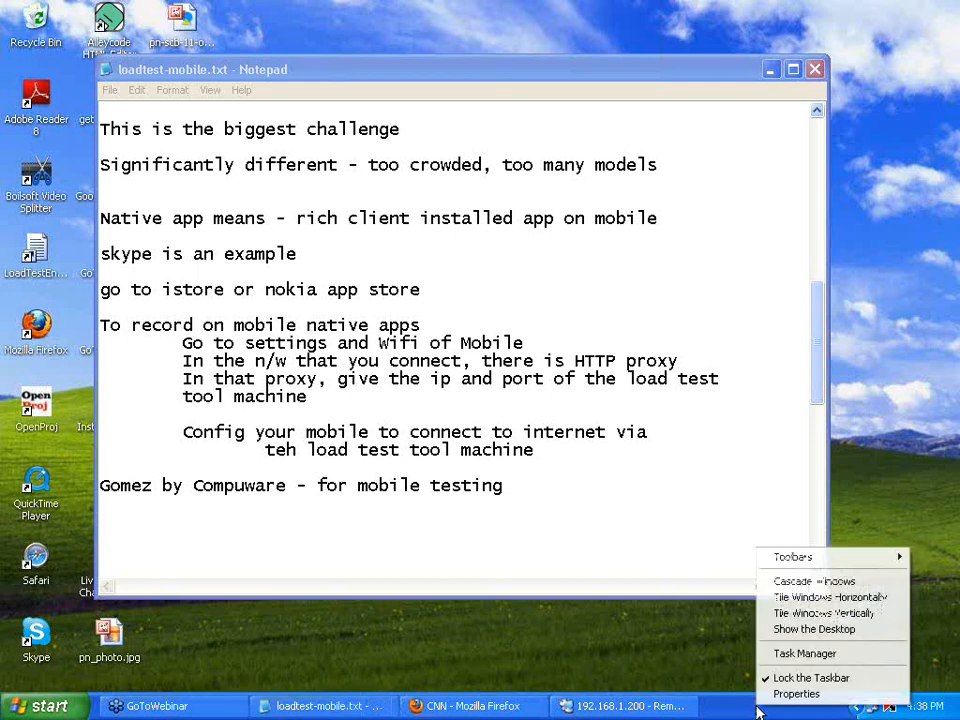
pyautogui.click(776, 658)
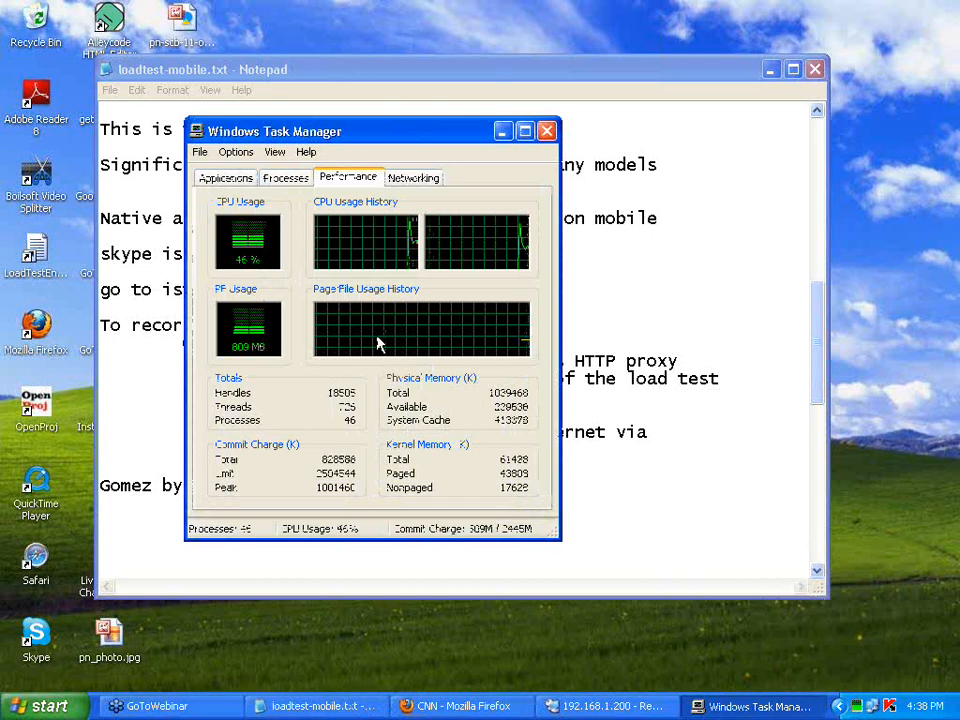
pyautogui.click(546, 132)
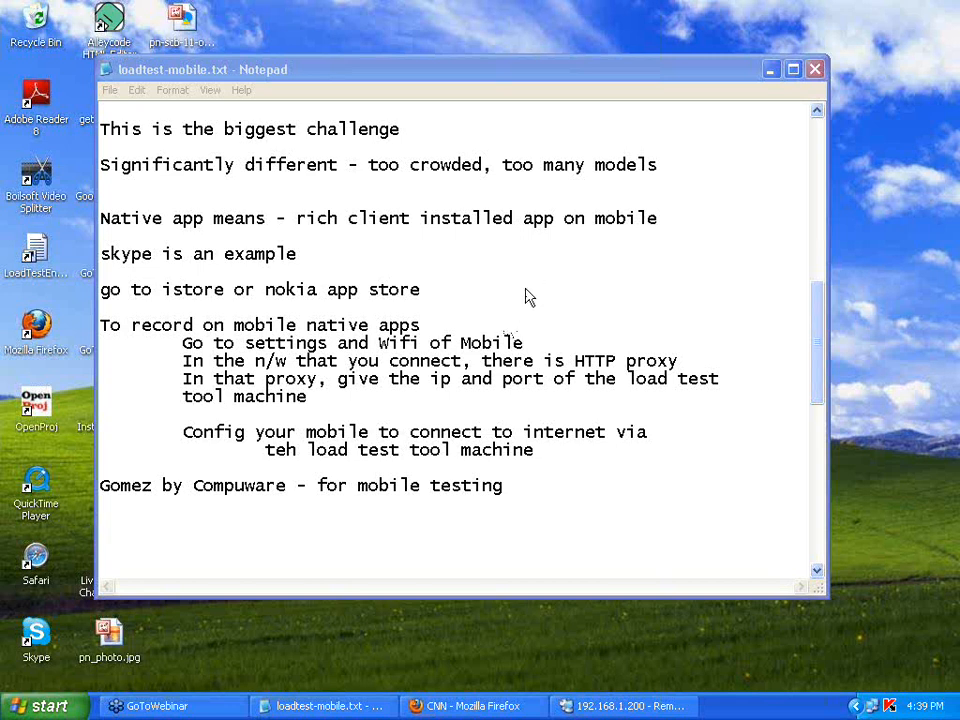
# Type the contact e-mail address on the empty line below the Gomez entry and select it.
pyautogui.click(195, 515)
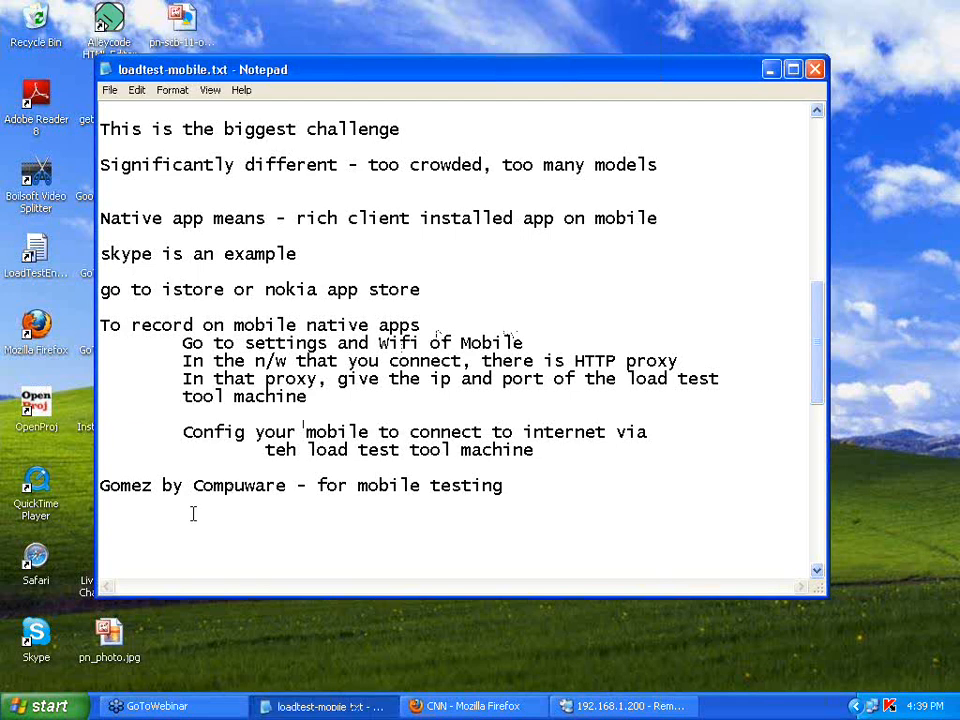
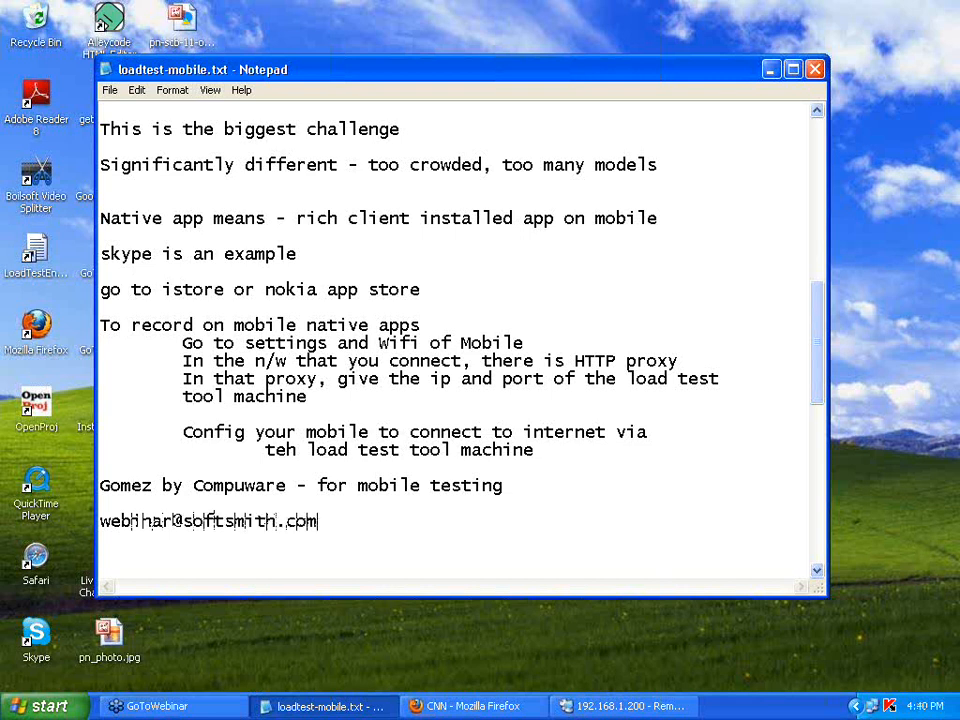
pyautogui.hotkey('shift', 'Home')
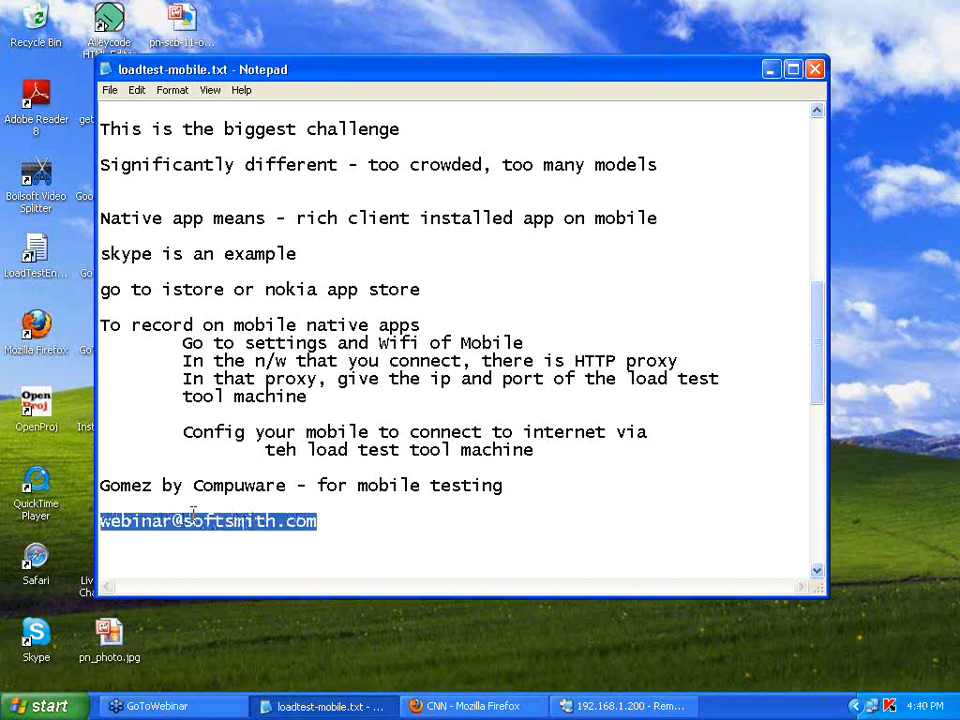